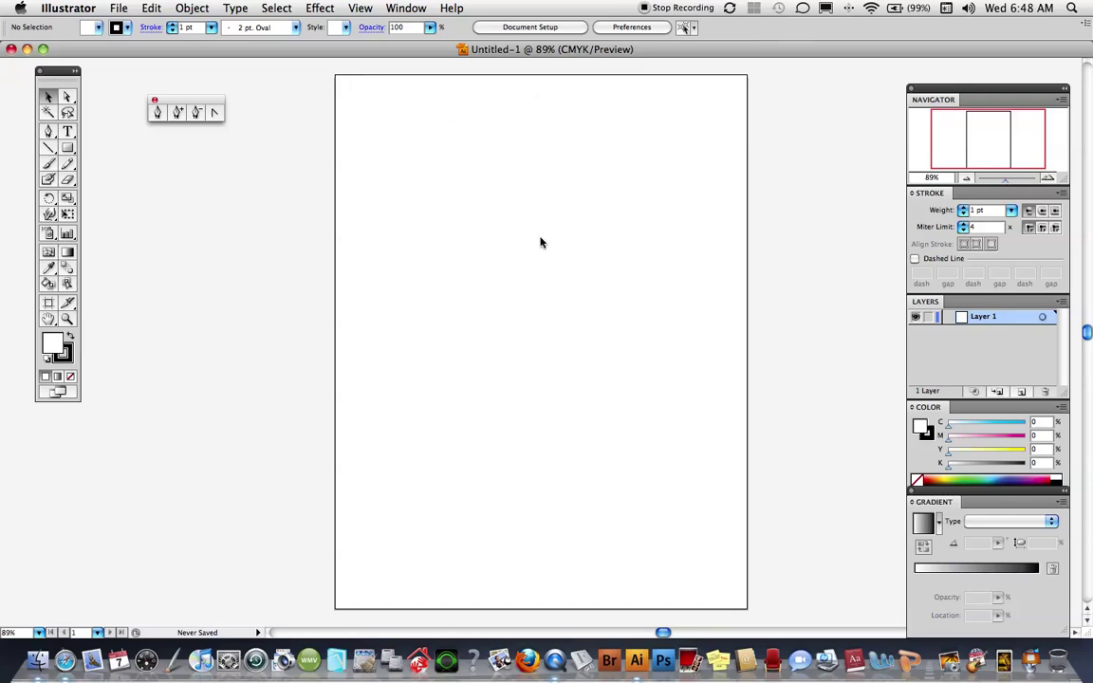
Step: Place the T-shirt screenshot "Screen shot 2009-10-07 at 6.22.02 AM" from the Desktop onto the artboard
{"action": "left_click", "coordinate": [121, 9]}
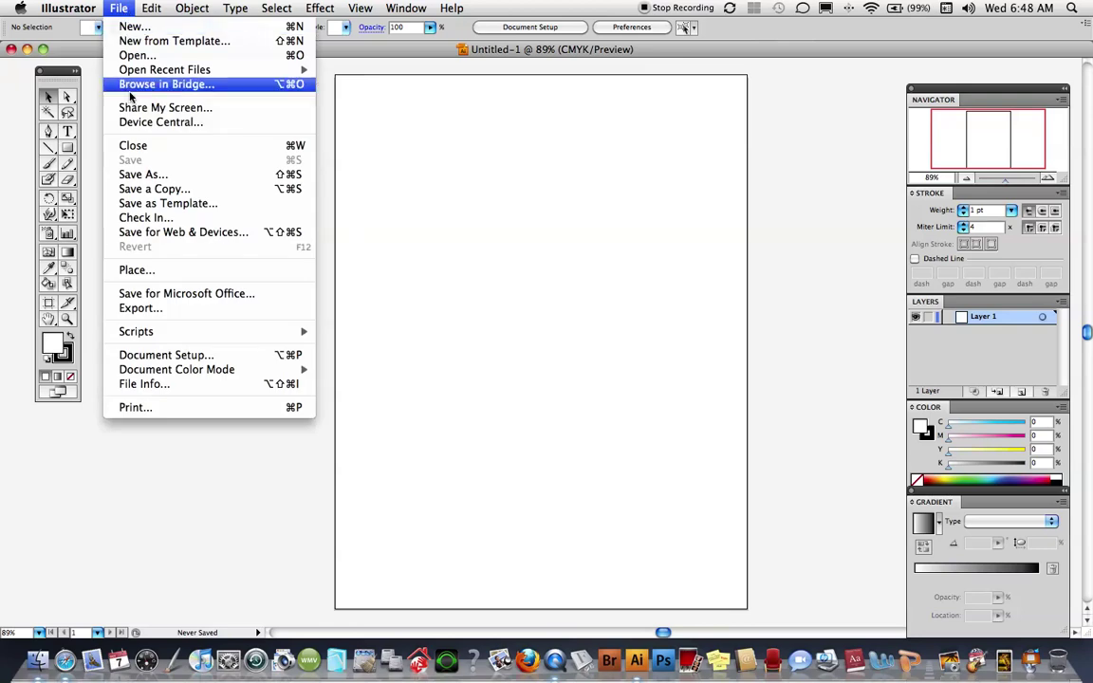
{"action": "left_click", "coordinate": [129, 270]}
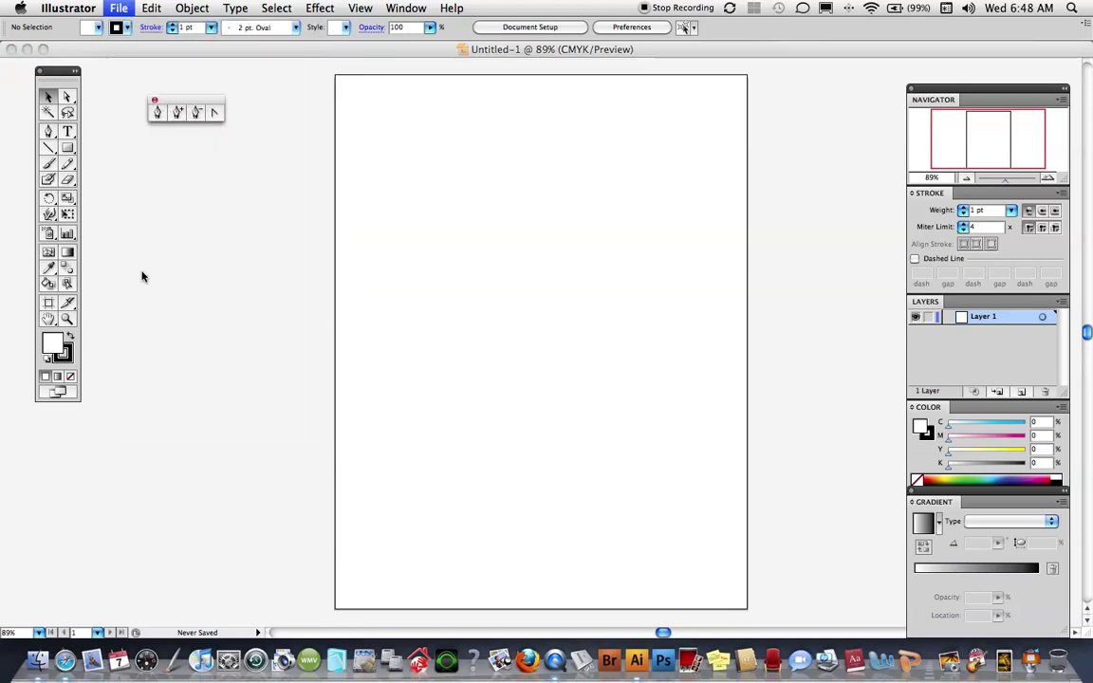
{"action": "scroll", "coordinate": [607, 351], "scroll_direction": "down", "scroll_amount": 6}
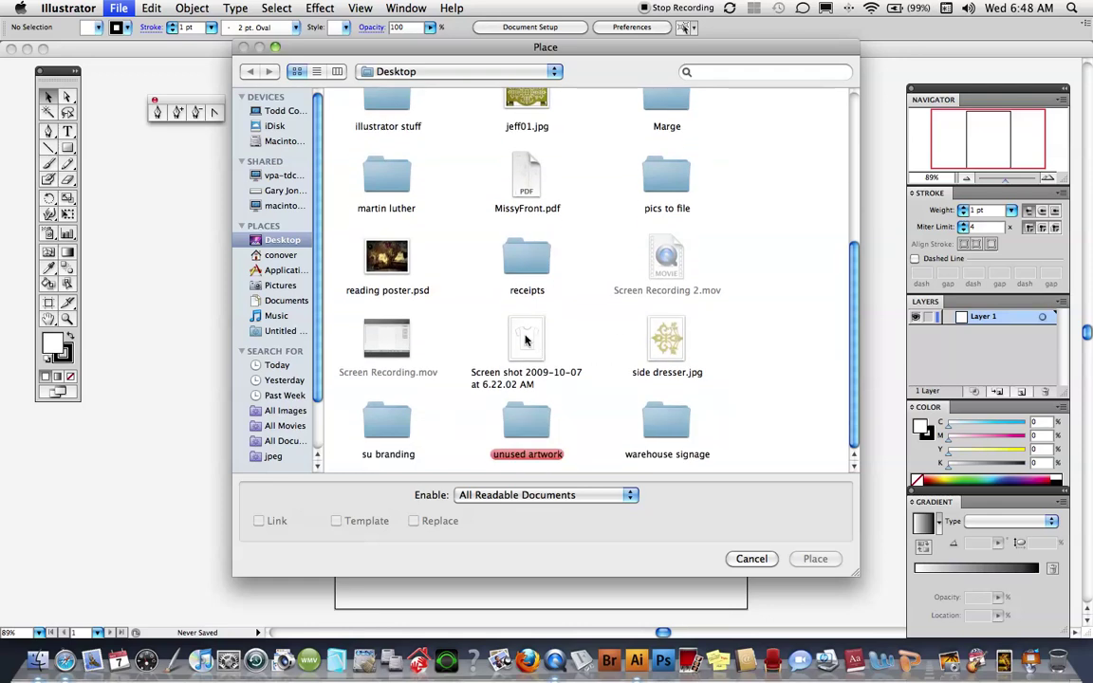
{"action": "left_click", "coordinate": [475, 308]}
{"action": "left_click", "coordinate": [815, 558]}
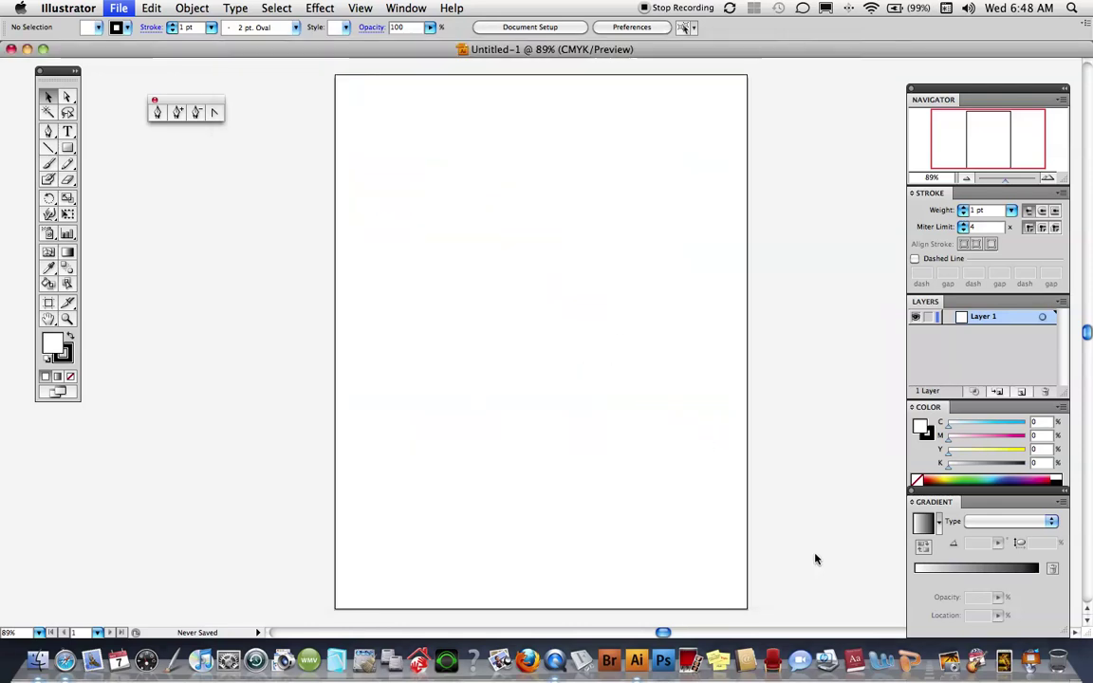
Step: Show the rulers and add a vertical guide through the shirt's centre at about X 4.39 in
{"action": "left_click", "coordinate": [368, 7]}
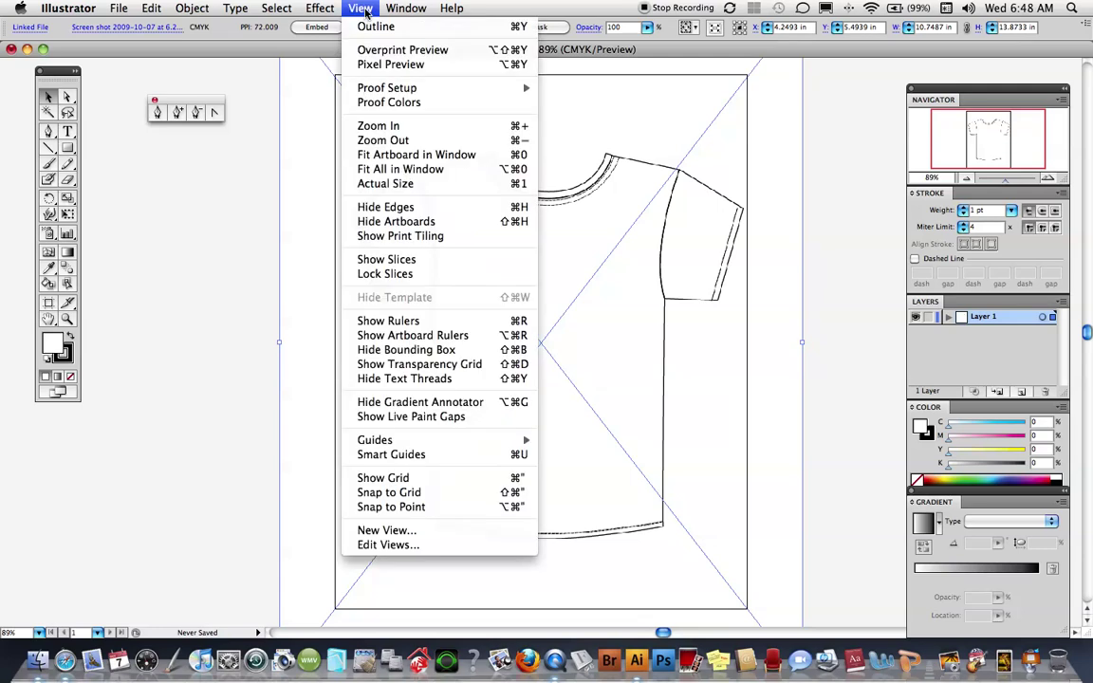
{"action": "left_click", "coordinate": [414, 324]}
{"action": "left_click_drag", "start_coordinate": [5, 293], "coordinate": [549, 305]}
{"action": "key", "text": "super+shift+a"}
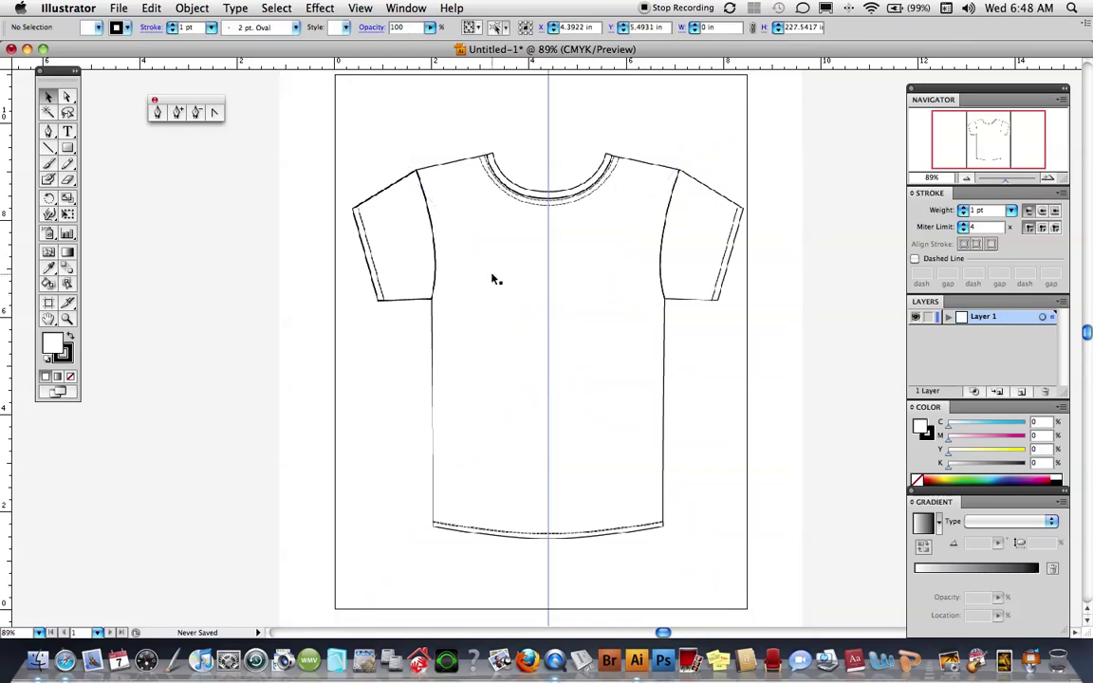
Step: Dim the images on Layer 1 to 50% and lock the layer
{"action": "double_click", "coordinate": [996, 318]}
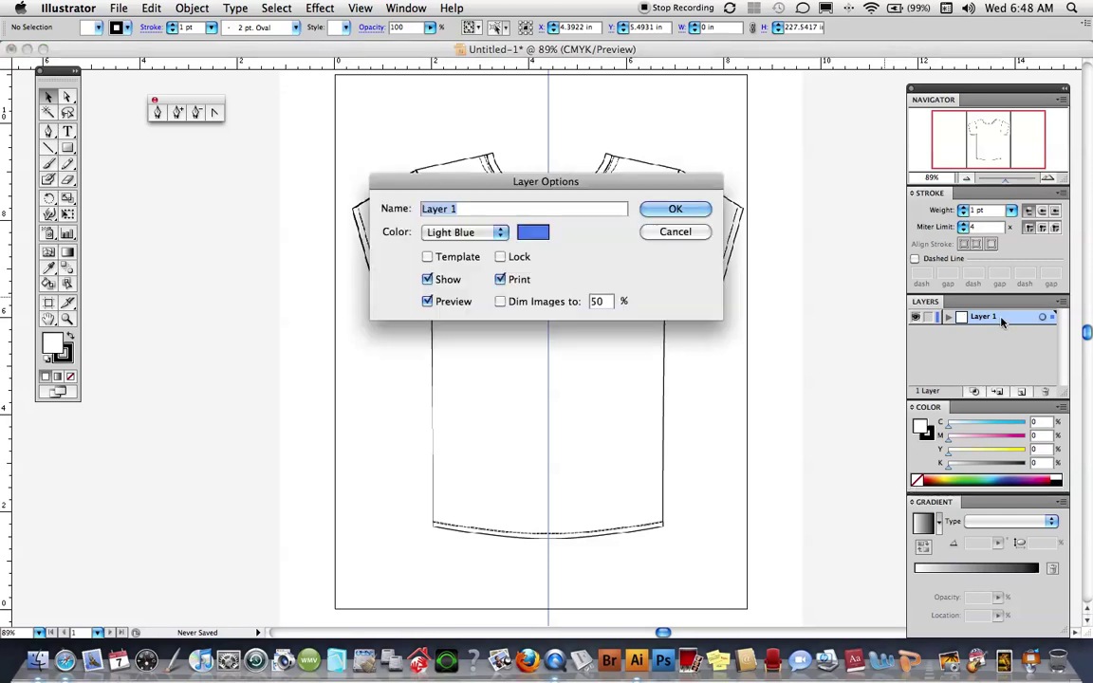
{"action": "left_click", "coordinate": [530, 302]}
{"action": "left_click", "coordinate": [675, 208]}
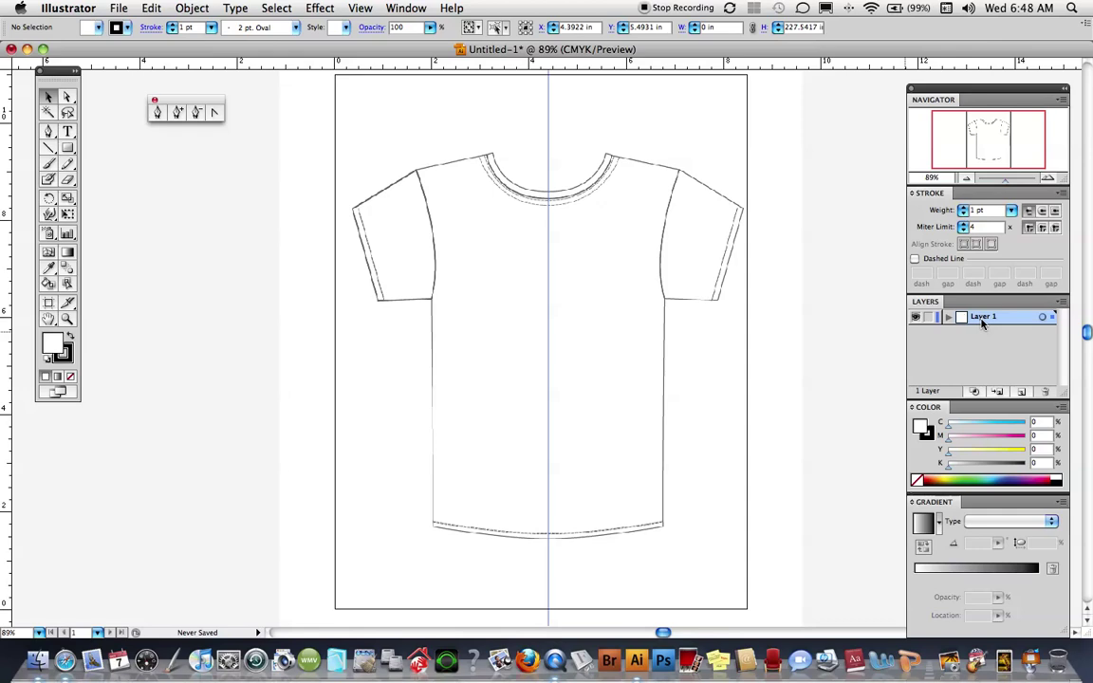
{"action": "left_click", "coordinate": [928, 317]}
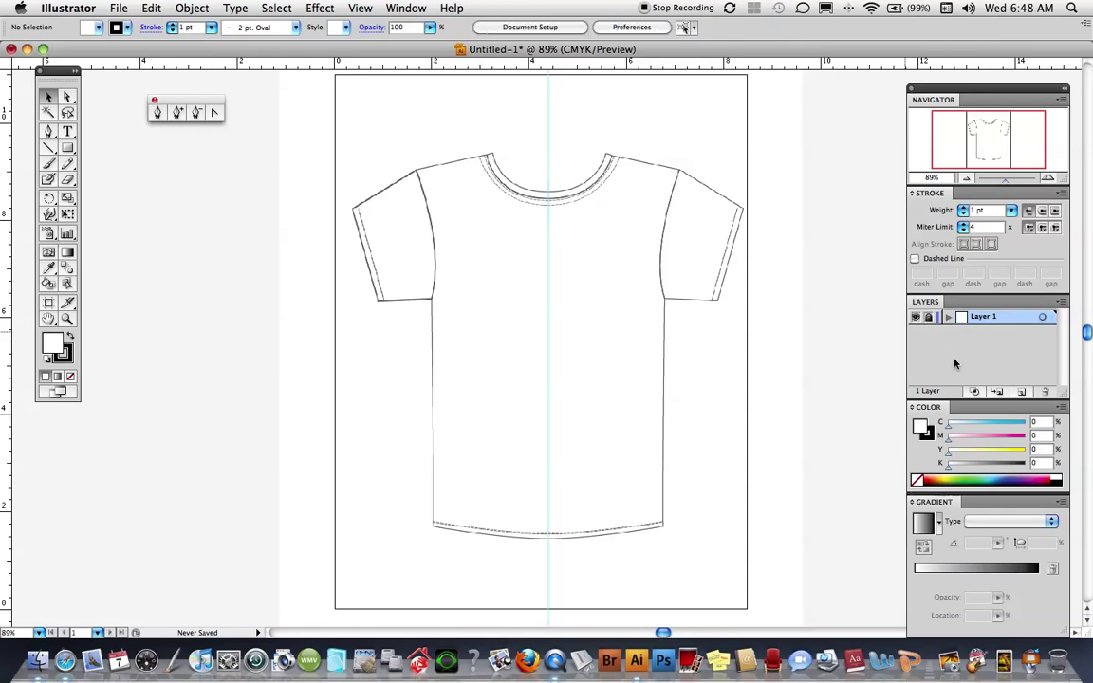
Step: On a new layer, trace the shirt's left shoulder, curved armhole and straight side seam down to the hem with the Pen tool
{"action": "left_click", "coordinate": [1022, 392]}
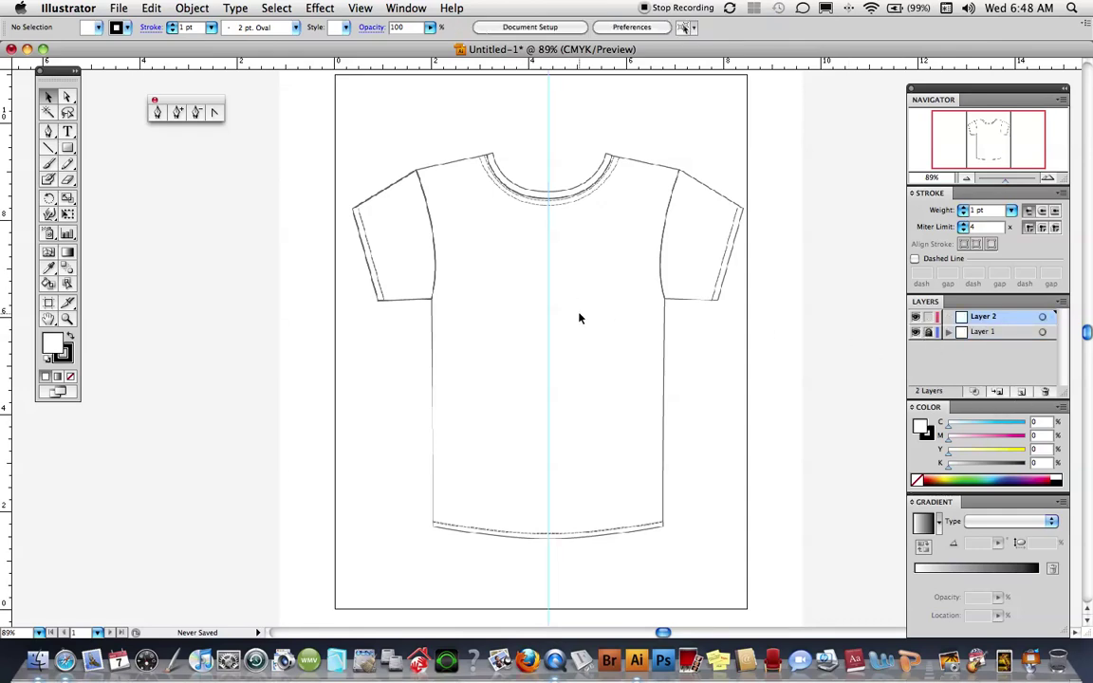
{"action": "left_click", "coordinate": [157, 113]}
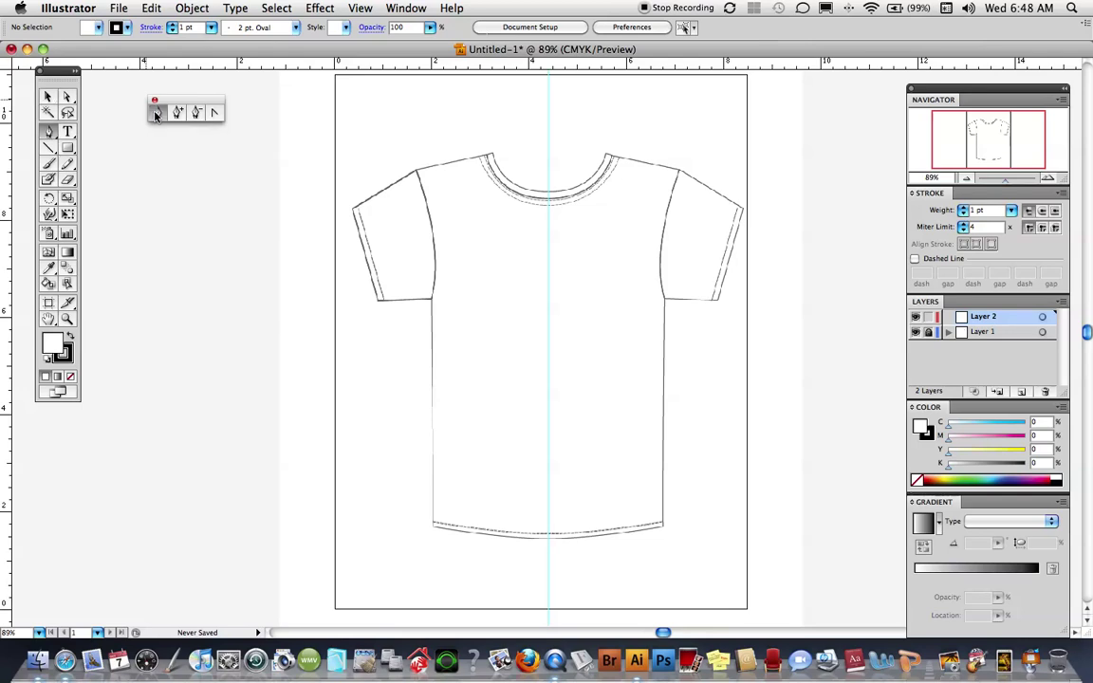
{"action": "left_click", "coordinate": [486, 161]}
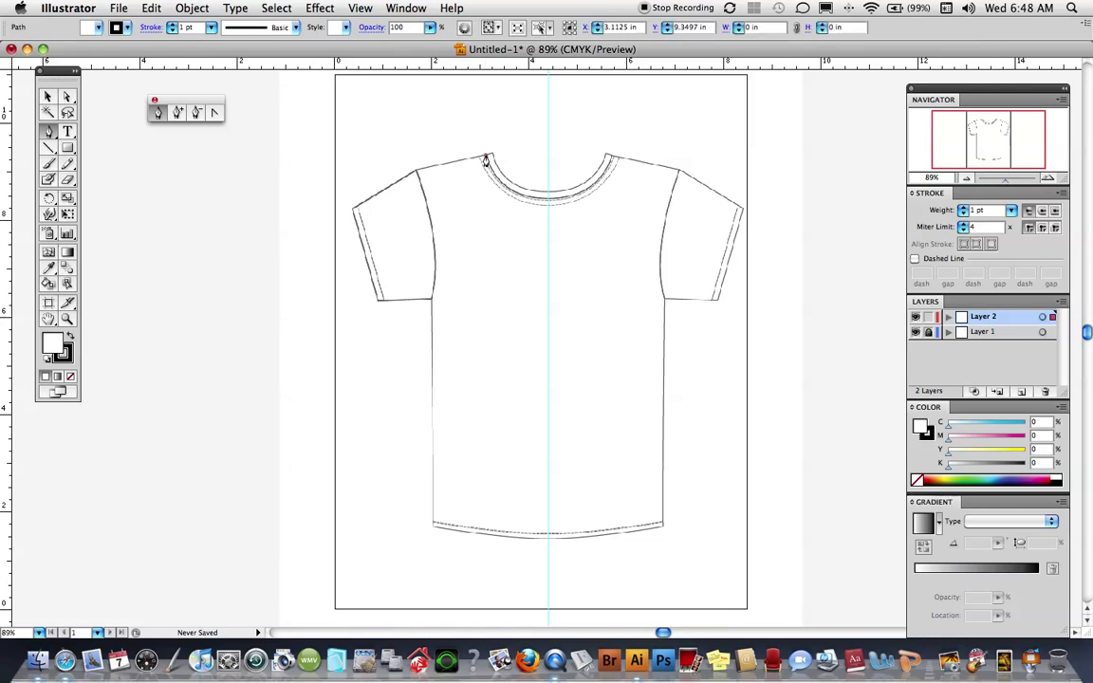
{"action": "left_click", "coordinate": [415, 172]}
{"action": "left_click_drag", "start_coordinate": [430, 304], "coordinate": [422, 371]}
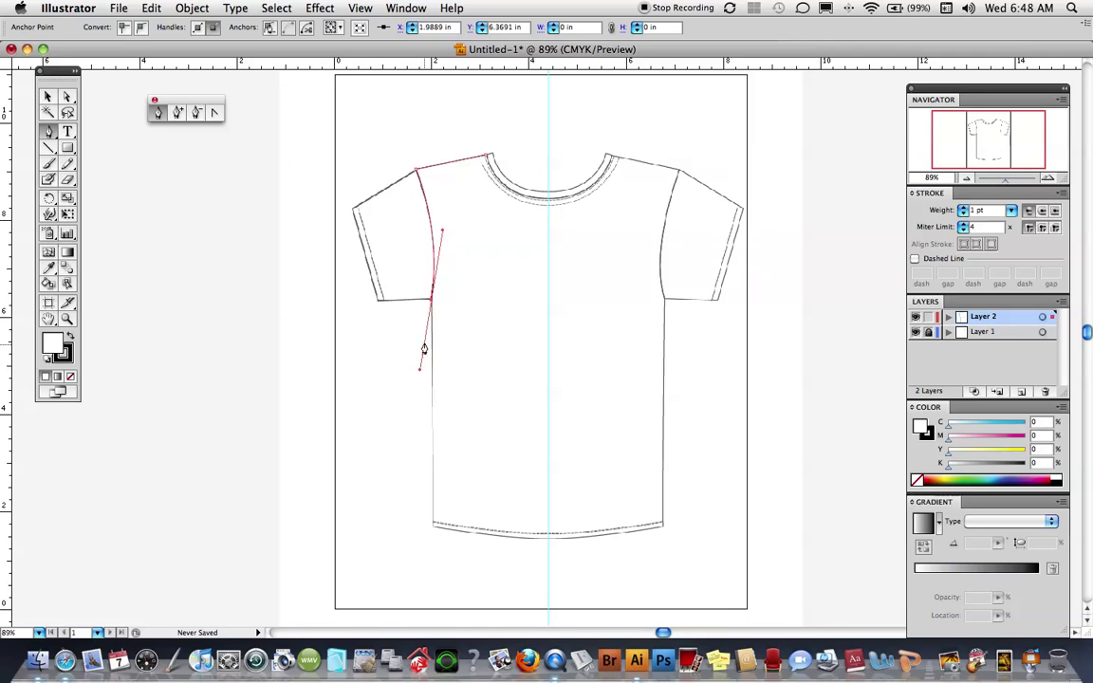
{"action": "left_click", "coordinate": [432, 529]}
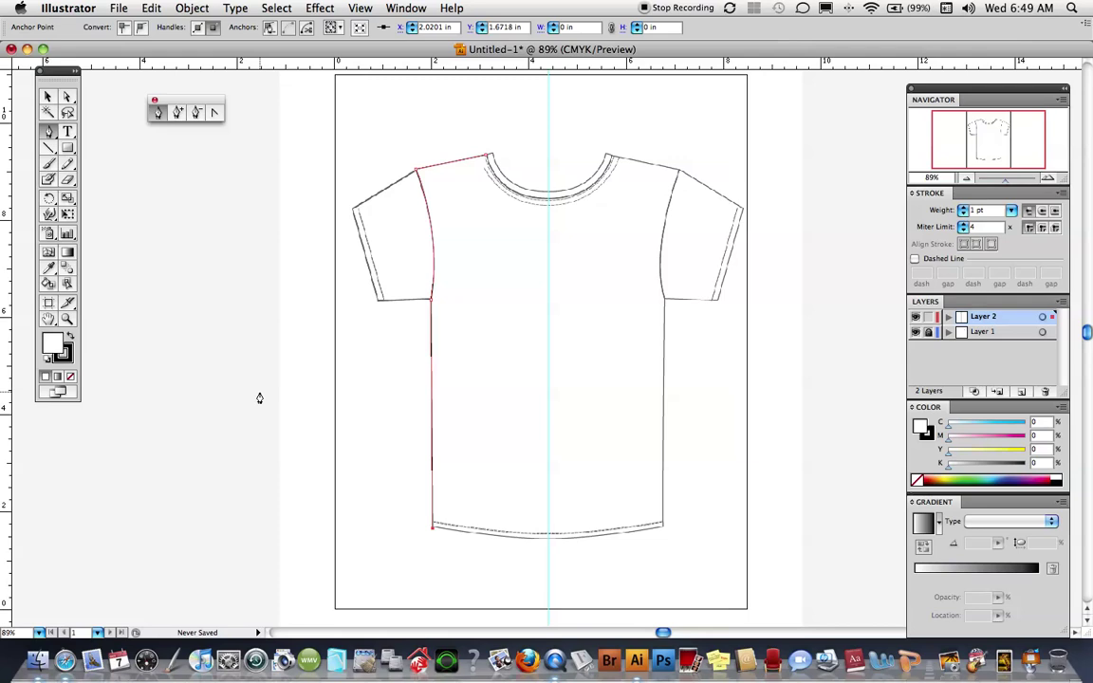
Step: Copy only the curved armhole segment of the body outline and paste it in front as a separate path
{"action": "left_click", "coordinate": [67, 97]}
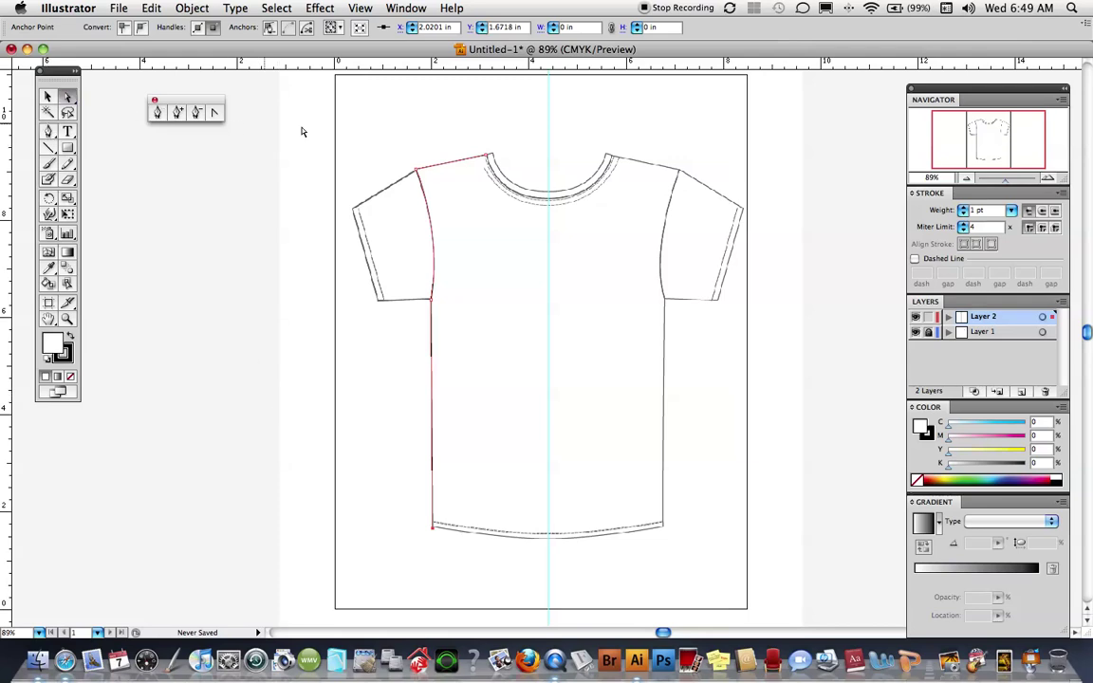
{"action": "left_click", "coordinate": [343, 120]}
{"action": "left_click", "coordinate": [435, 238]}
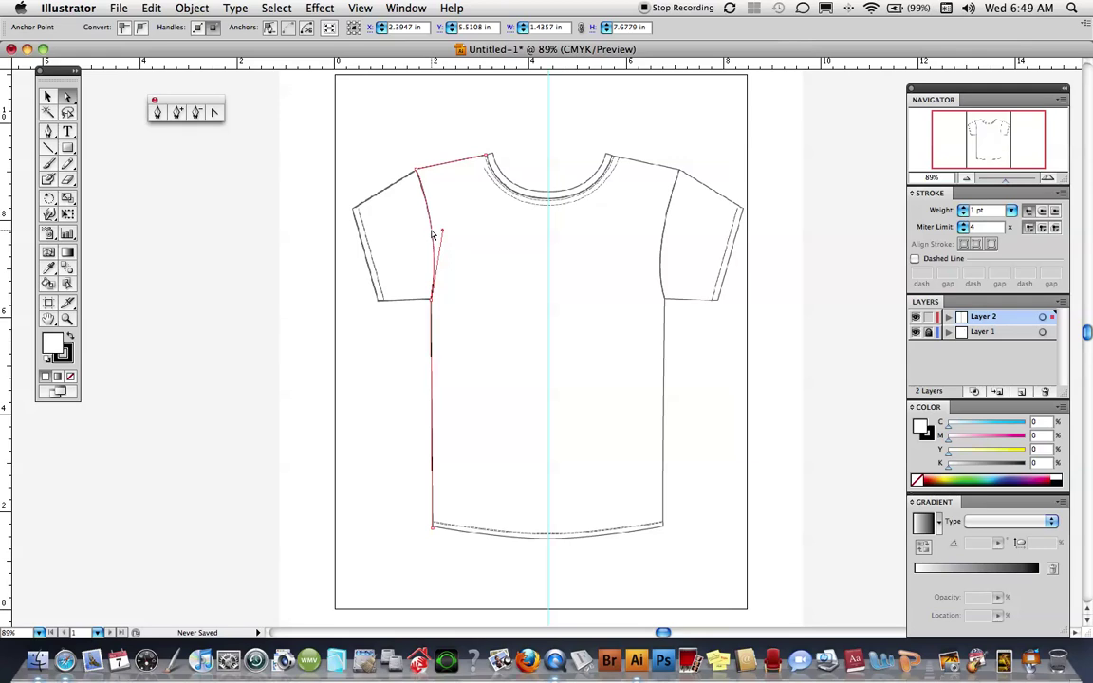
{"action": "key", "text": "v"}
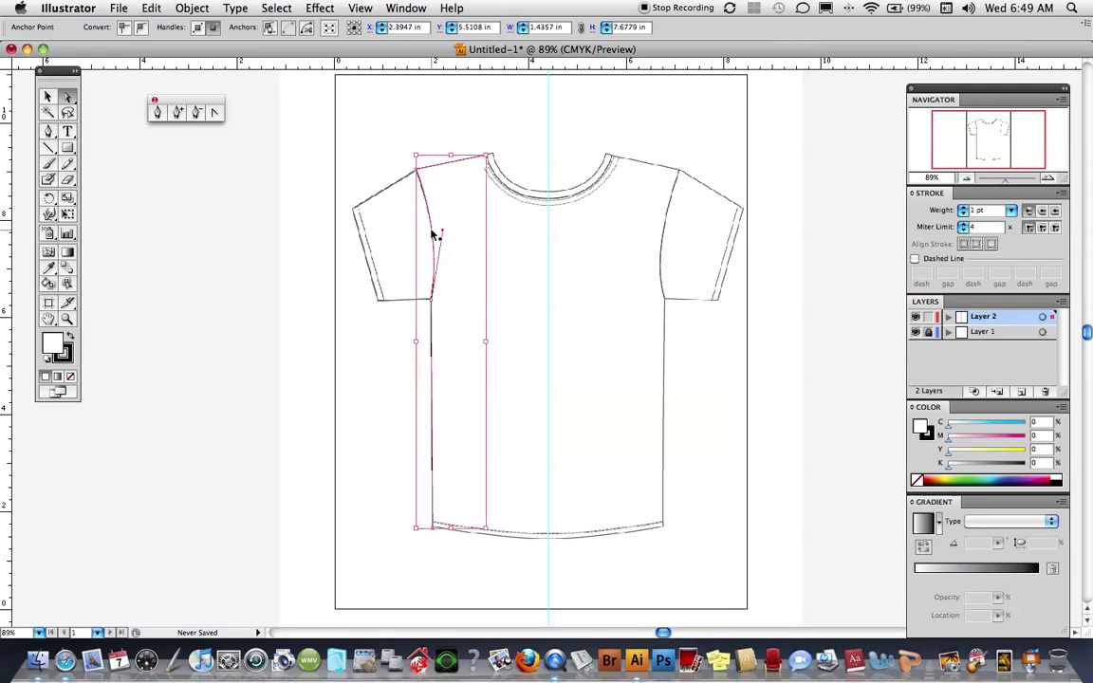
{"action": "left_click", "coordinate": [433, 236]}
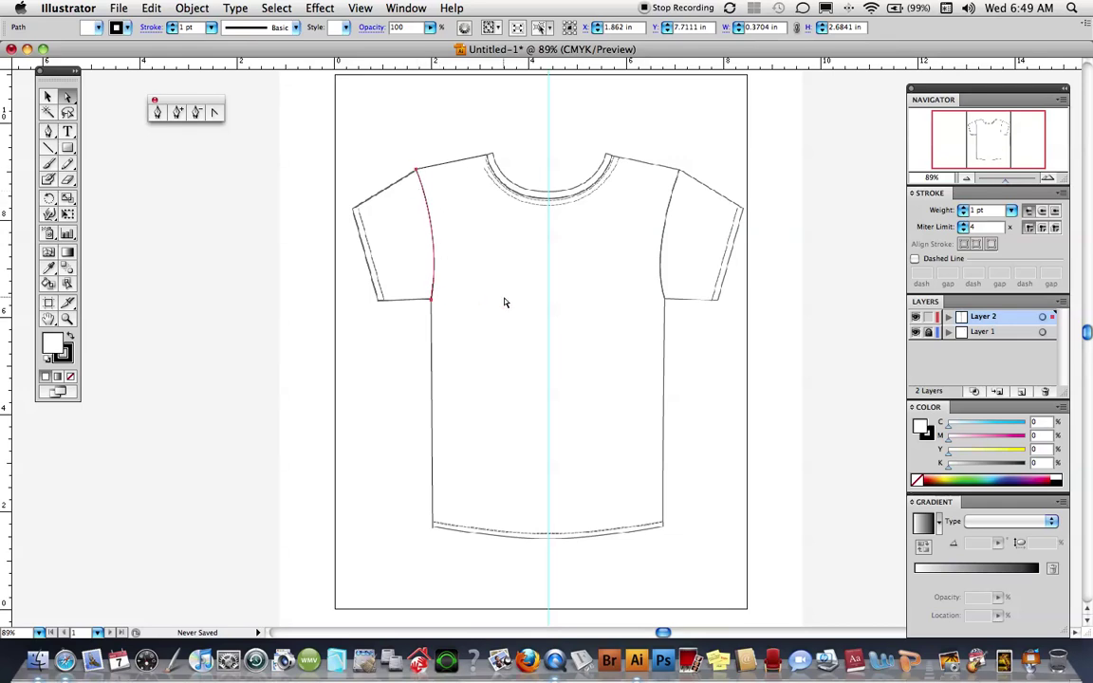
Step: Nudge the duplicated armhole curve sideways and return it to its place over the original
{"action": "key", "text": "Left"}
{"action": "key", "text": "Left"}
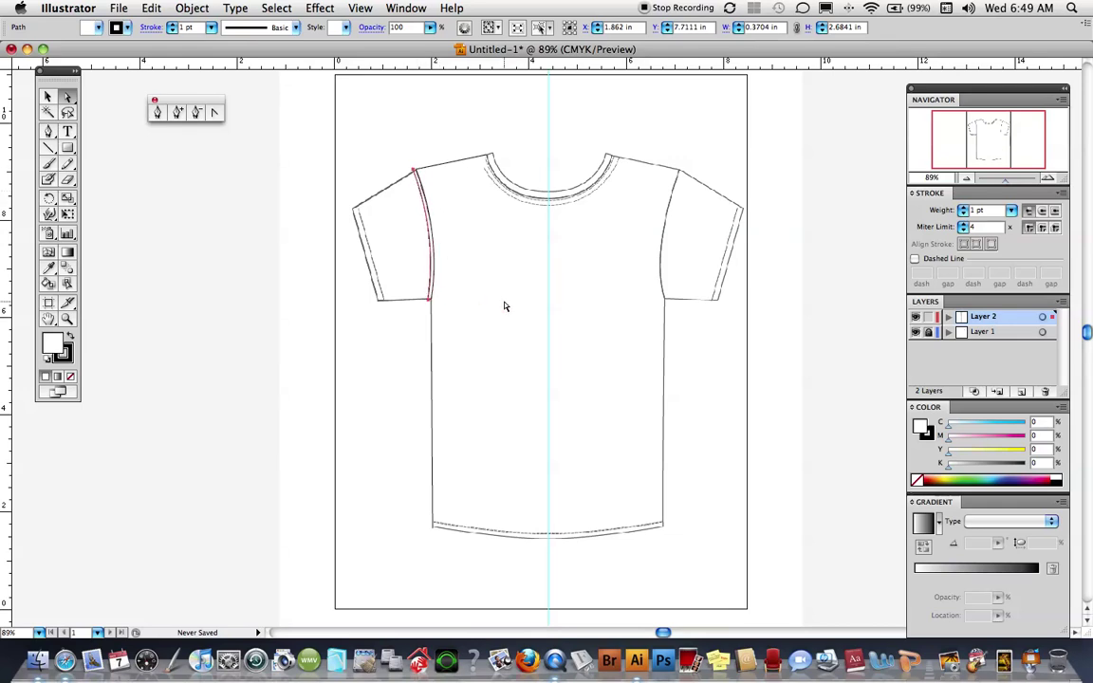
{"action": "key", "text": "Right"}
{"action": "key", "text": "Right"}
{"action": "key", "text": "Right"}
{"action": "key", "text": "Right"}
{"action": "key", "text": "Right"}
Step: Continue the duplicated armhole curve around the left sleeve into a closed outline and set its fill to none
{"action": "left_click", "coordinate": [158, 112]}
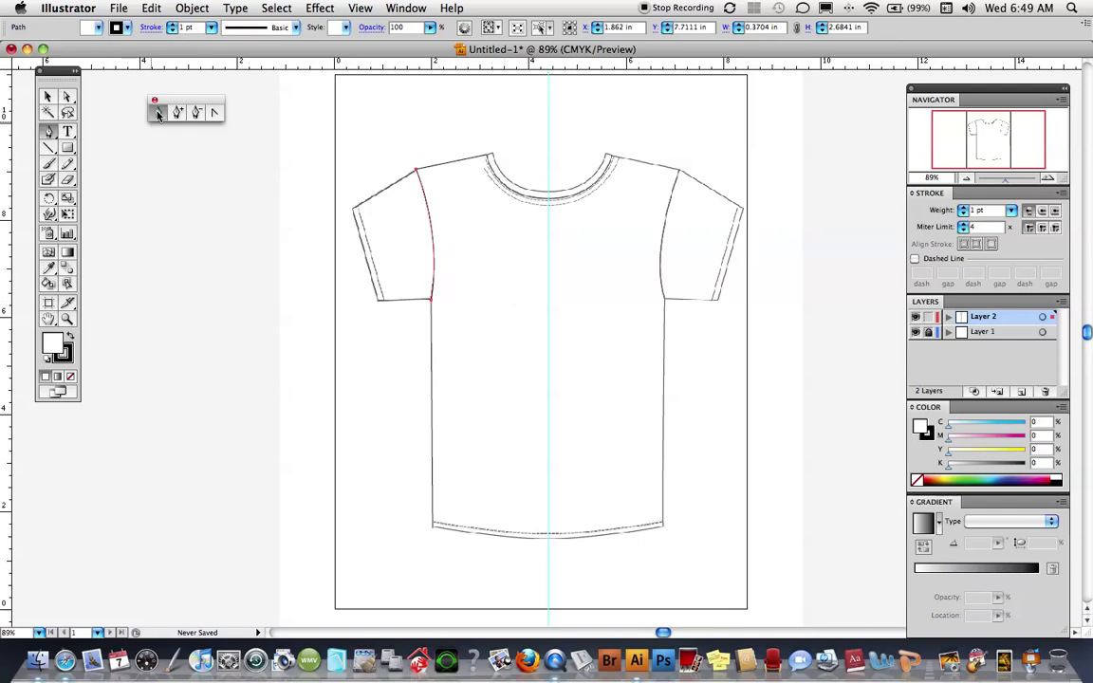
{"action": "left_click", "coordinate": [415, 174]}
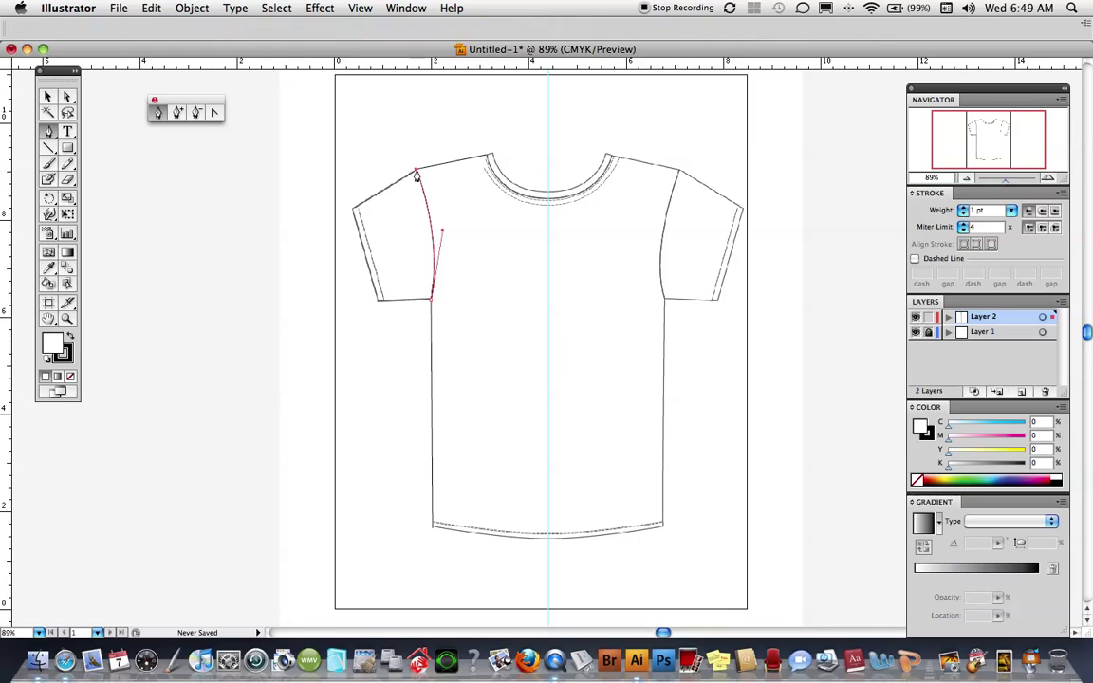
{"action": "left_click", "coordinate": [351, 208]}
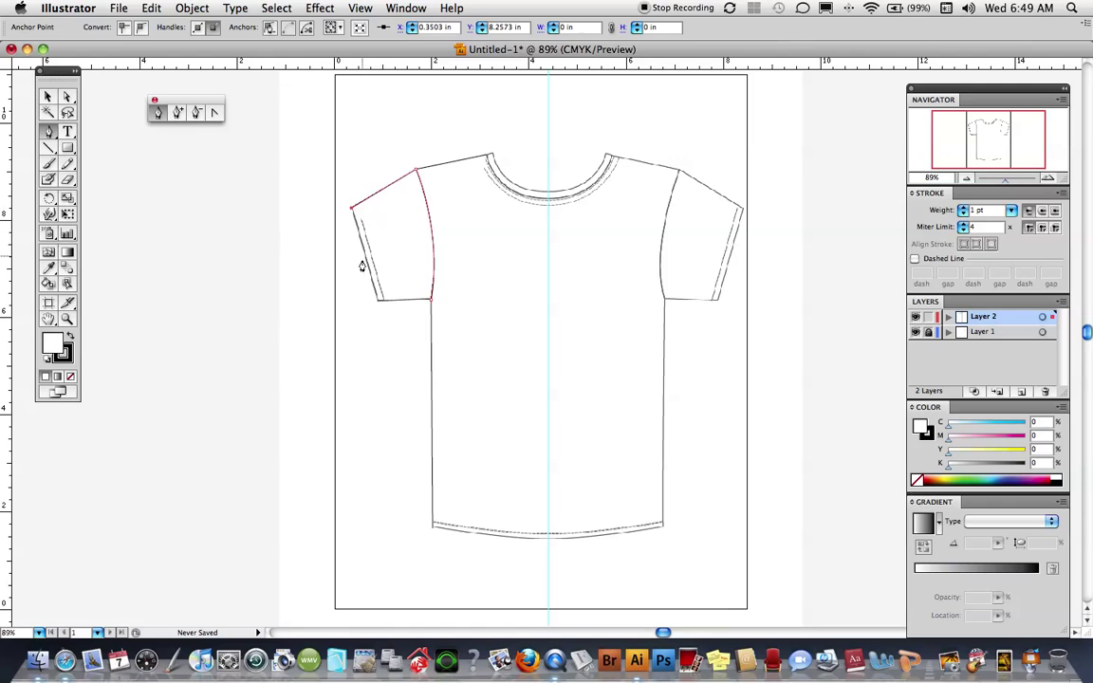
{"action": "left_click", "coordinate": [376, 300]}
{"action": "left_click", "coordinate": [431, 301]}
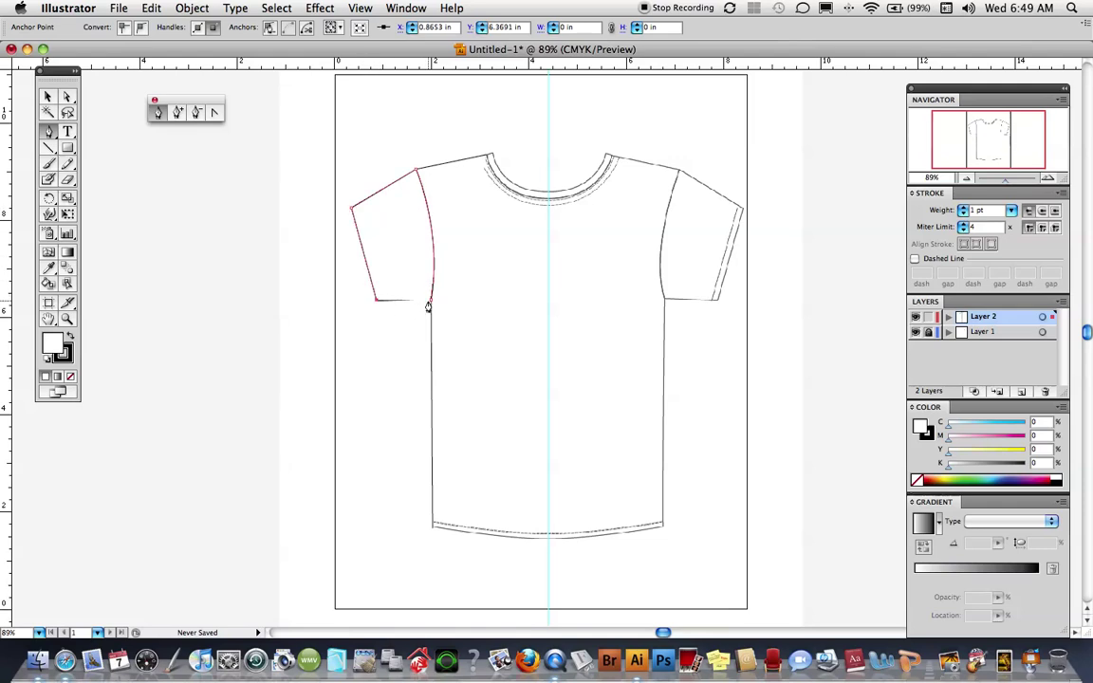
{"action": "left_click", "coordinate": [432, 301]}
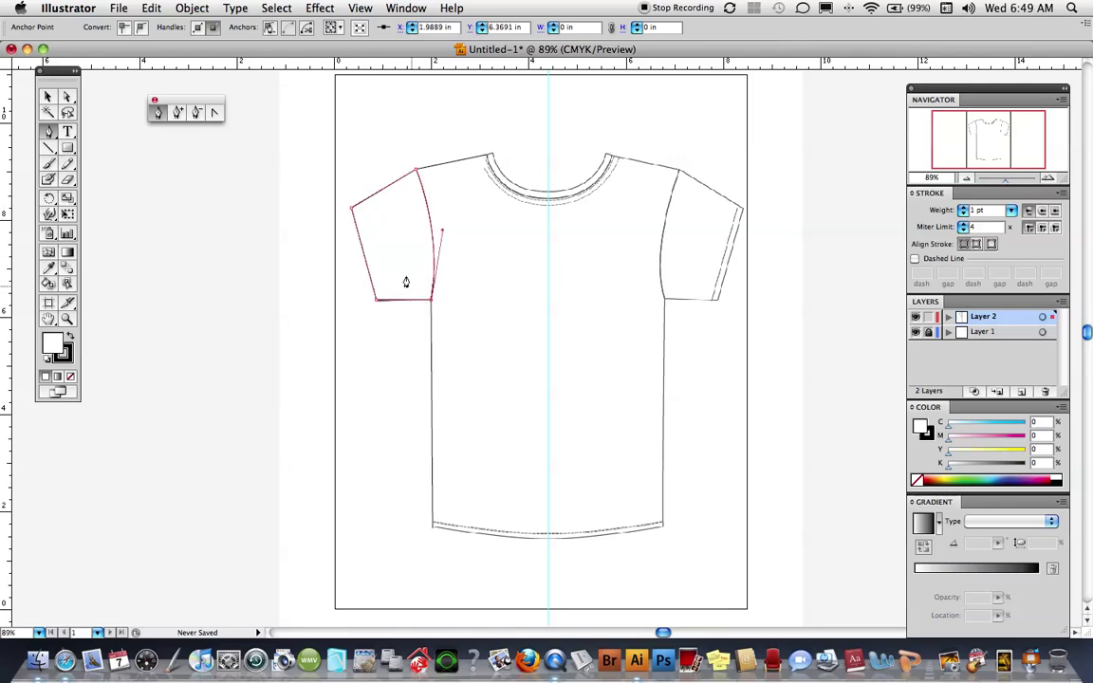
{"action": "left_click", "coordinate": [69, 377]}
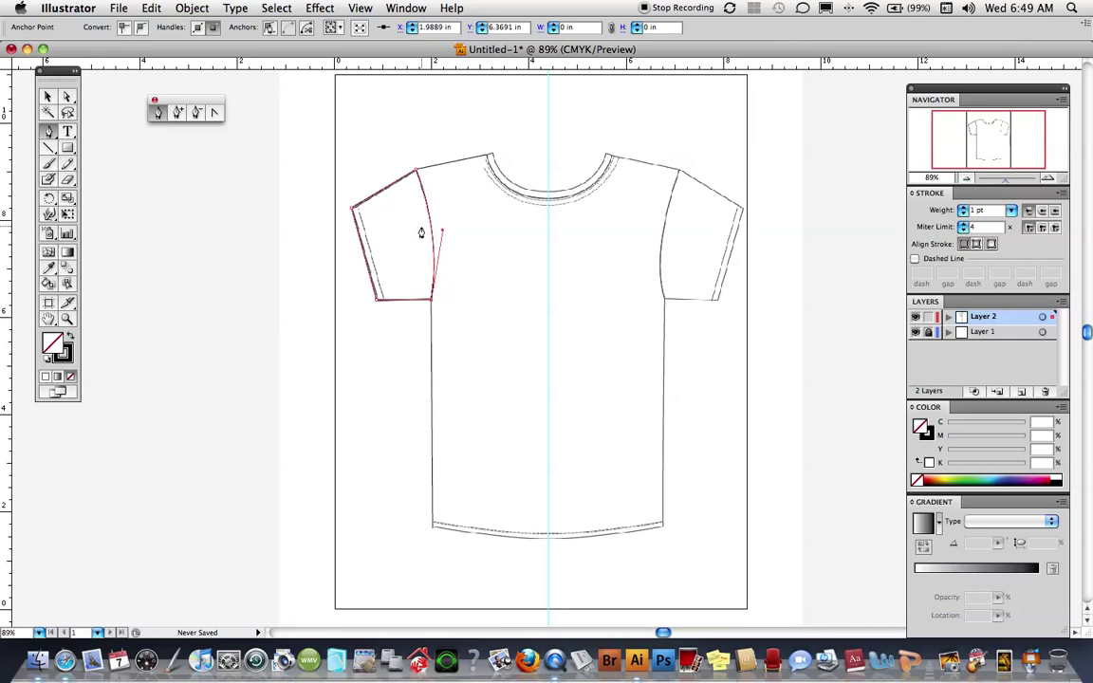
Step: Duplicate the left sleeve's cuff edge in place and nudge the copy inward onto the template's stitch line
{"action": "left_click", "coordinate": [67, 96]}
{"action": "left_click", "coordinate": [377, 344]}
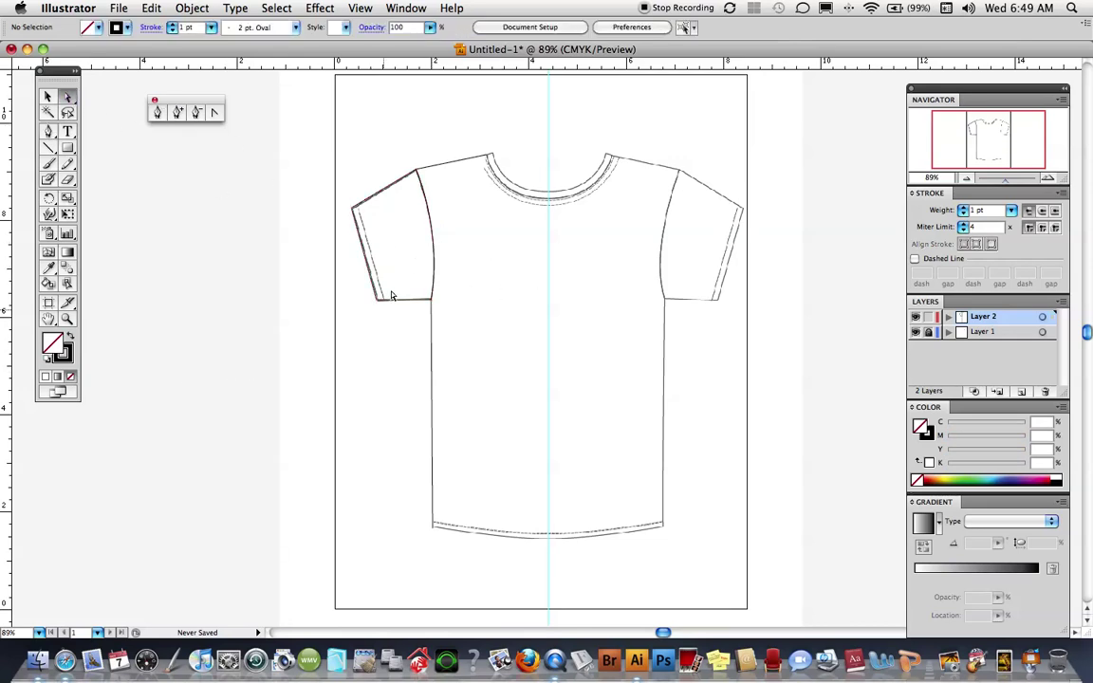
{"action": "left_click", "coordinate": [366, 264]}
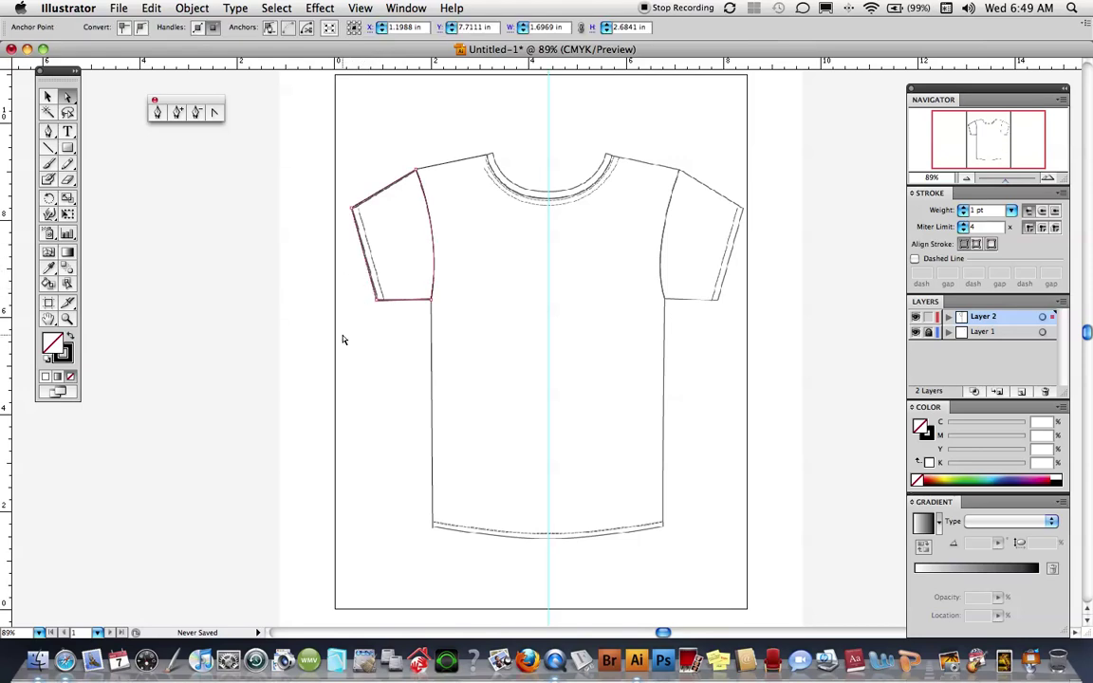
{"action": "key", "text": "super+z"}
{"action": "key", "text": "super+z"}
{"action": "key", "text": "Right"}
{"action": "key", "text": "Right"}
{"action": "key", "text": "Right"}
{"action": "key", "text": "Right"}
{"action": "key", "text": "Right"}
{"action": "key", "text": "Right"}
{"action": "key", "text": "Right"}
{"action": "key", "text": "Right"}
{"action": "key", "text": "Right"}
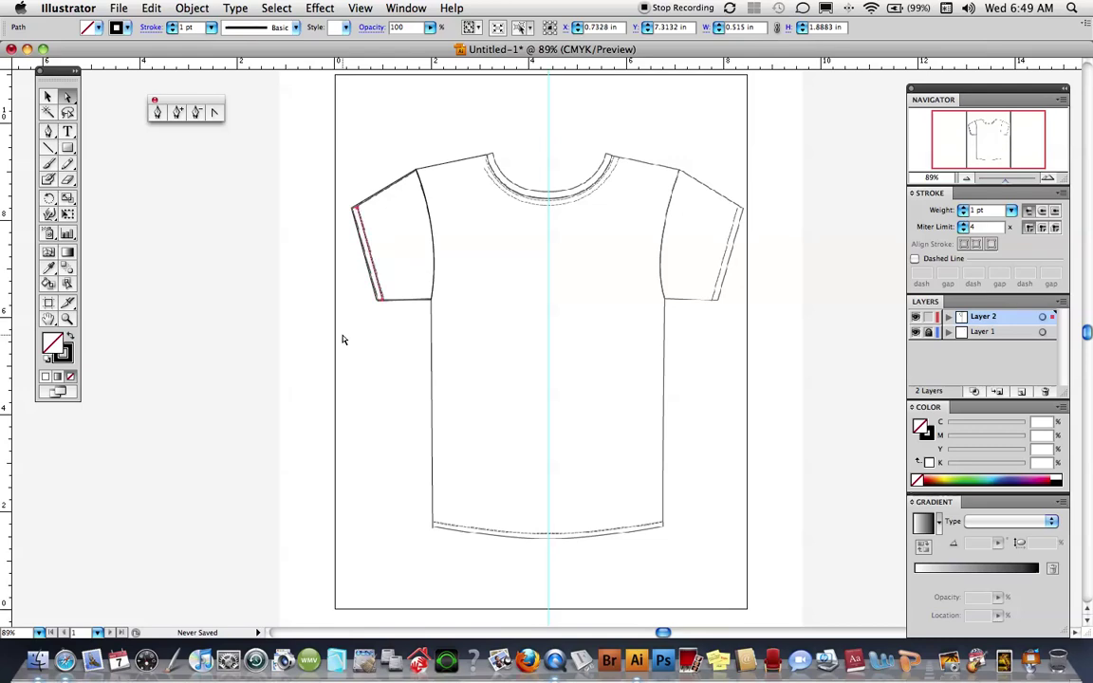
Step: Give the cuff stitch line a 0.5 pt dashed stroke with a 3.5 pt dash, and deselect it
{"action": "left_click", "coordinate": [915, 259]}
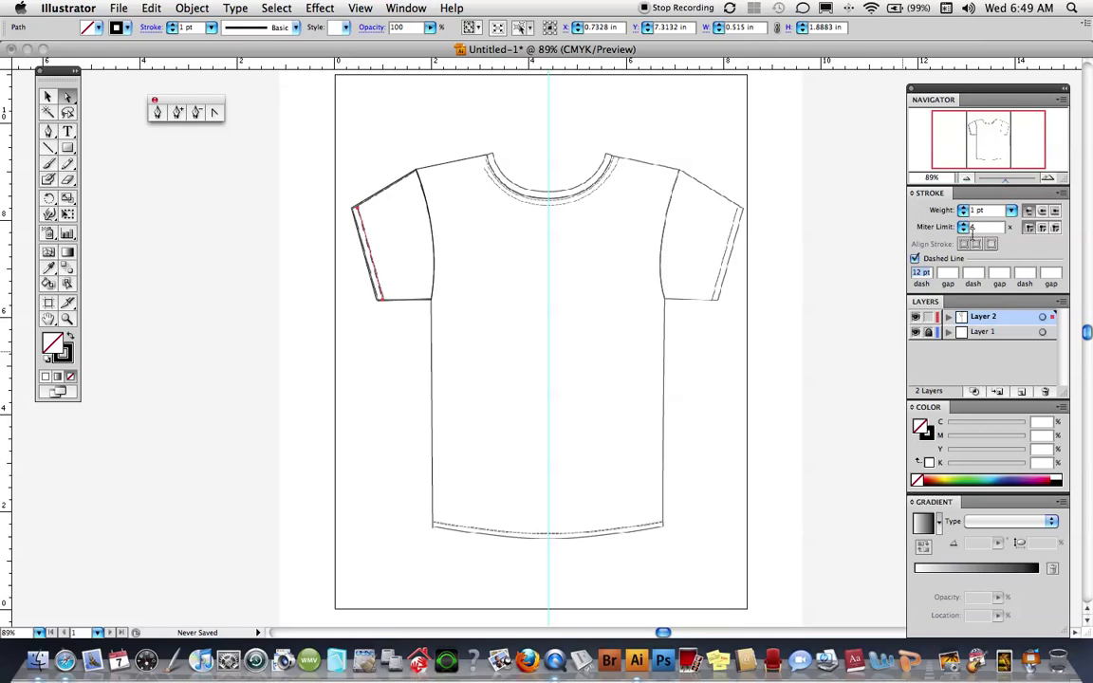
{"action": "left_click", "coordinate": [1011, 211]}
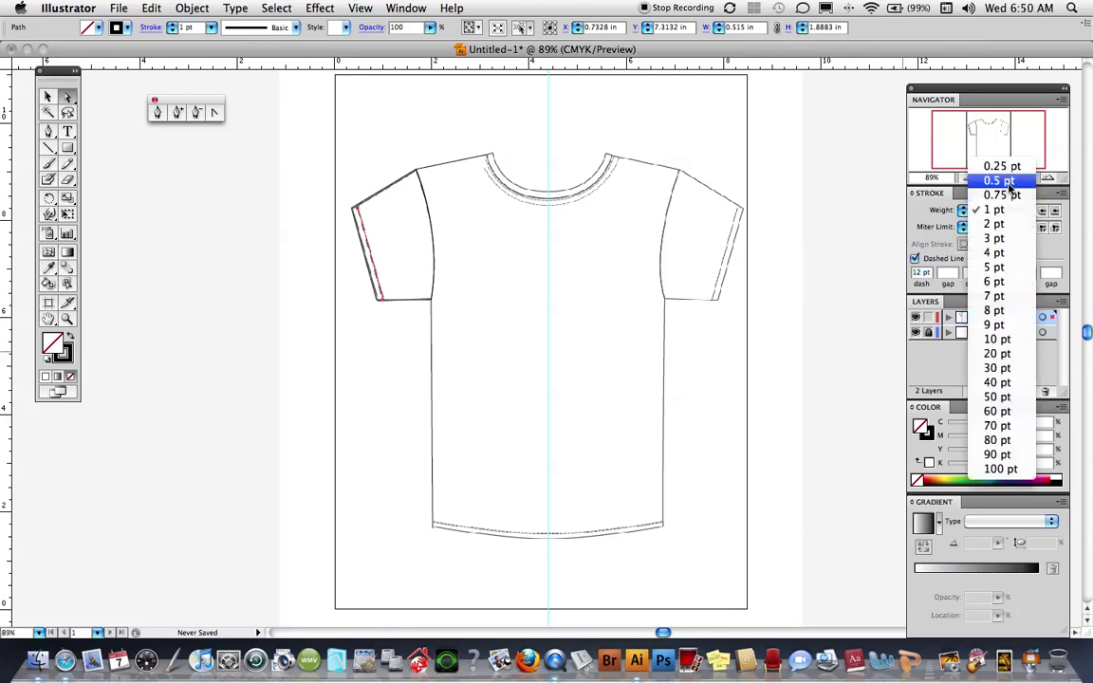
{"action": "left_click", "coordinate": [925, 176]}
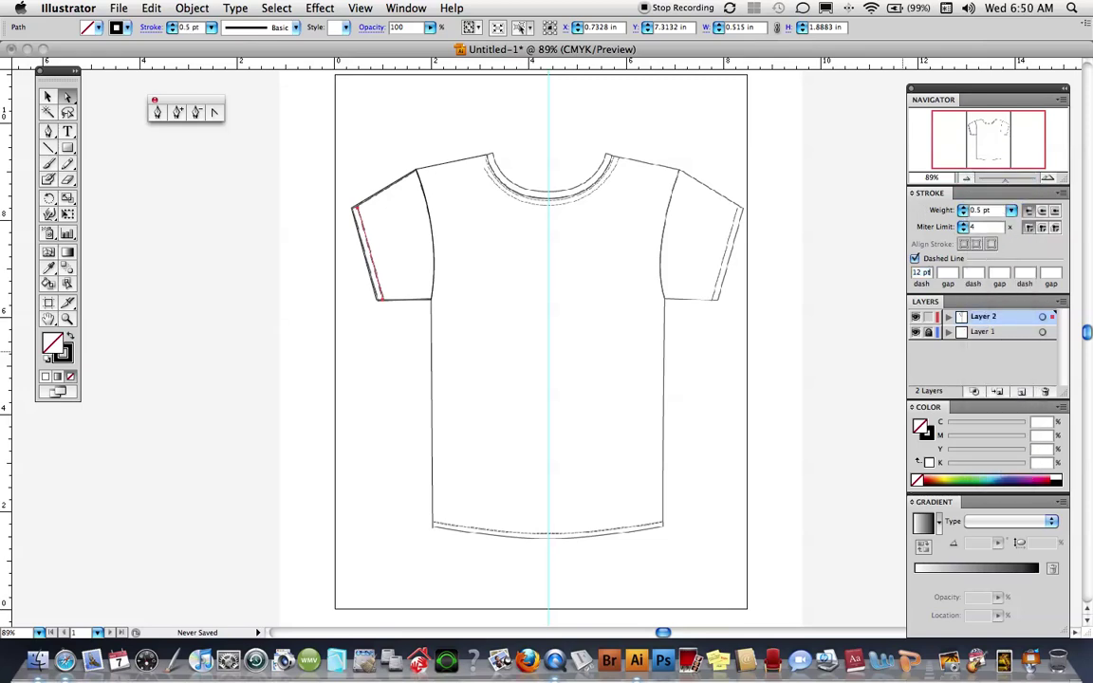
{"action": "type", "text": "3.5"}
{"action": "type", "text": "1"}
{"action": "left_click", "coordinate": [603, 225]}
Step: Examine the neckline with and without the template layer, and the dashed stitching on the left sleeve cuff, up close
{"action": "key", "text": "z"}
{"action": "left_click_drag", "start_coordinate": [447, 135], "coordinate": [681, 247]}
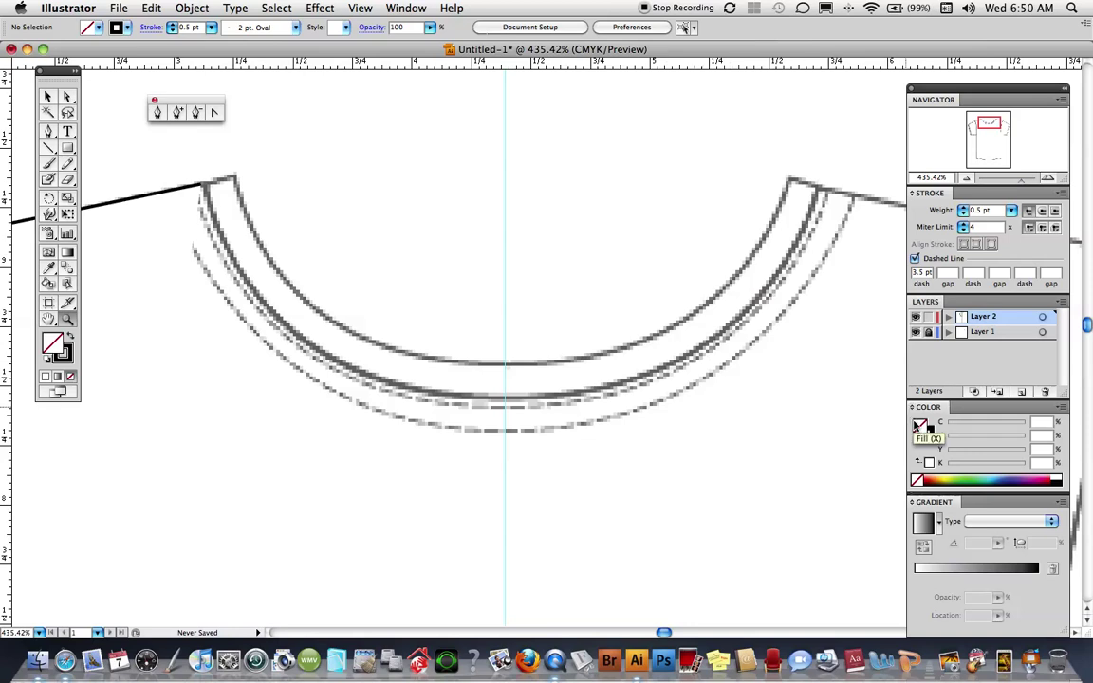
{"action": "left_click", "coordinate": [916, 332]}
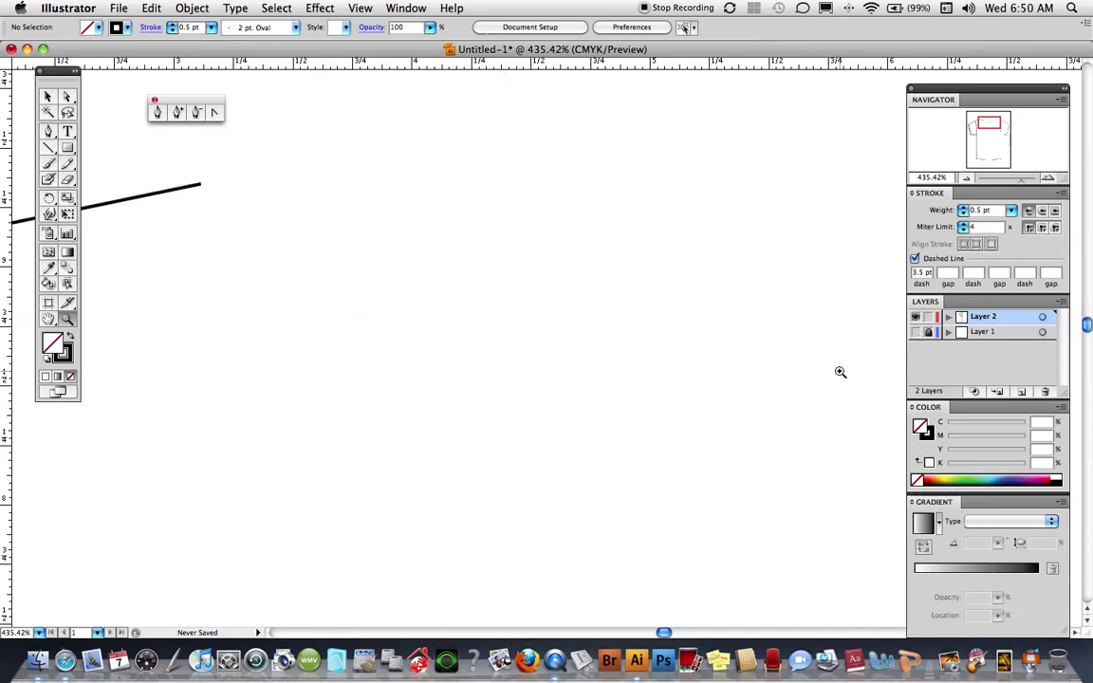
{"action": "left_click", "coordinate": [916, 332]}
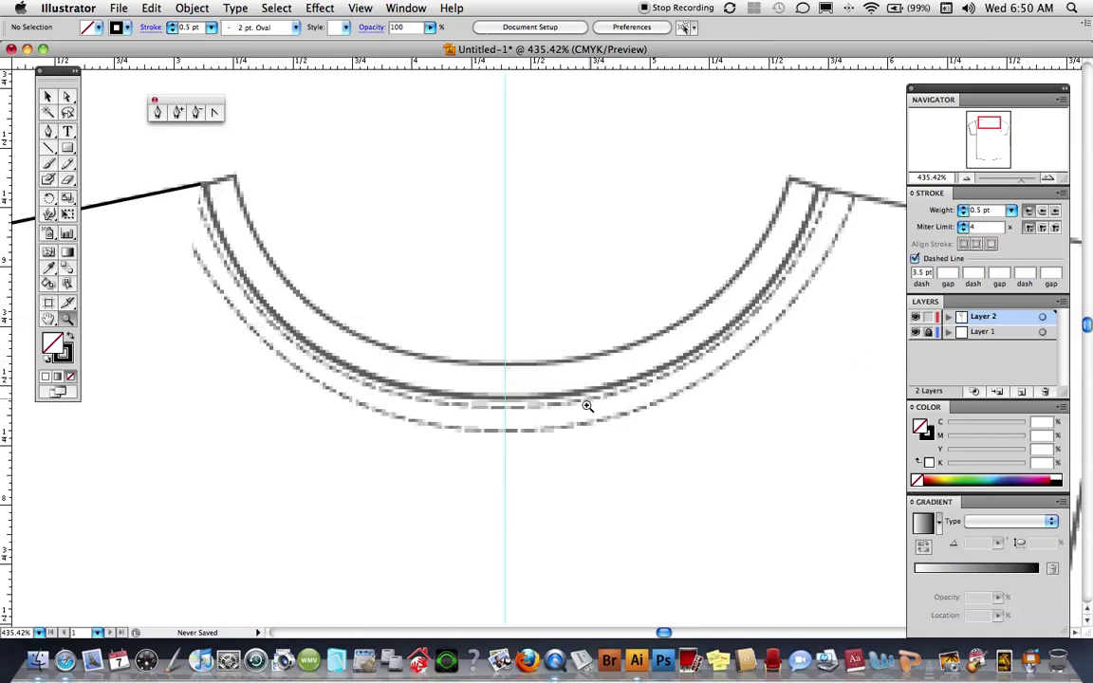
{"action": "scroll", "coordinate": [385, 405], "scroll_direction": "left", "scroll_amount": 5}
{"action": "scroll", "coordinate": [425, 424], "scroll_direction": "left", "scroll_amount": 5}
{"action": "scroll", "coordinate": [457, 461], "scroll_direction": "down", "scroll_amount": 3}
{"action": "scroll", "coordinate": [393, 390], "scroll_direction": "left", "scroll_amount": 2}
{"action": "scroll", "coordinate": [411, 406], "scroll_direction": "down", "scroll_amount": 3}
{"action": "scroll", "coordinate": [412, 406], "scroll_direction": "left", "scroll_amount": 1}
{"action": "scroll", "coordinate": [427, 346], "scroll_direction": "down", "scroll_amount": 1}
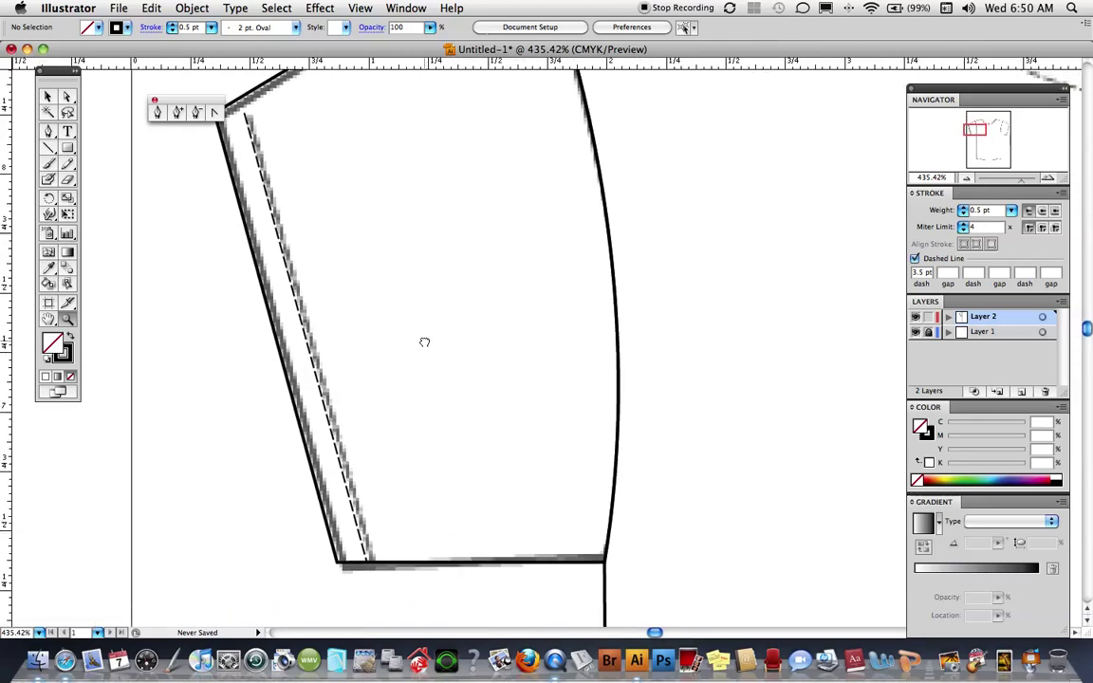
Step: Hide the template layer and move the cuff stitch line's upper end anchor up onto the left sleeve's upper edge
{"action": "left_click", "coordinate": [916, 333]}
{"action": "scroll", "coordinate": [440, 269], "scroll_direction": "up", "scroll_amount": 5}
{"action": "scroll", "coordinate": [455, 304], "scroll_direction": "down", "scroll_amount": 5}
{"action": "scroll", "coordinate": [512, 334], "scroll_direction": "up", "scroll_amount": 1}
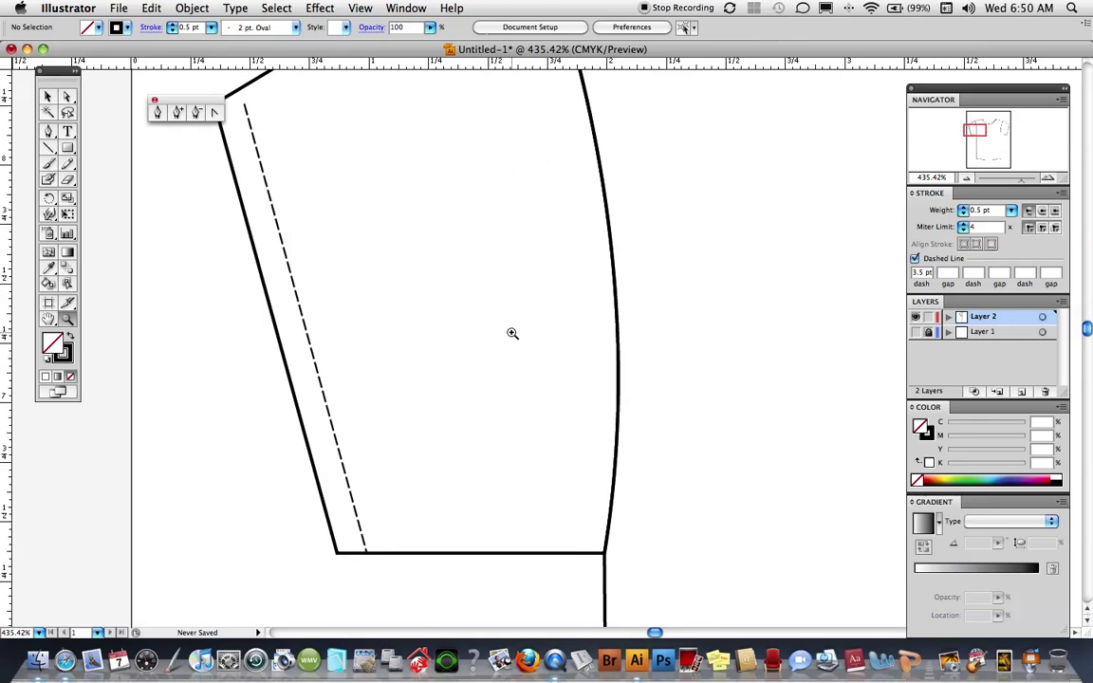
{"action": "left_click", "coordinate": [67, 95]}
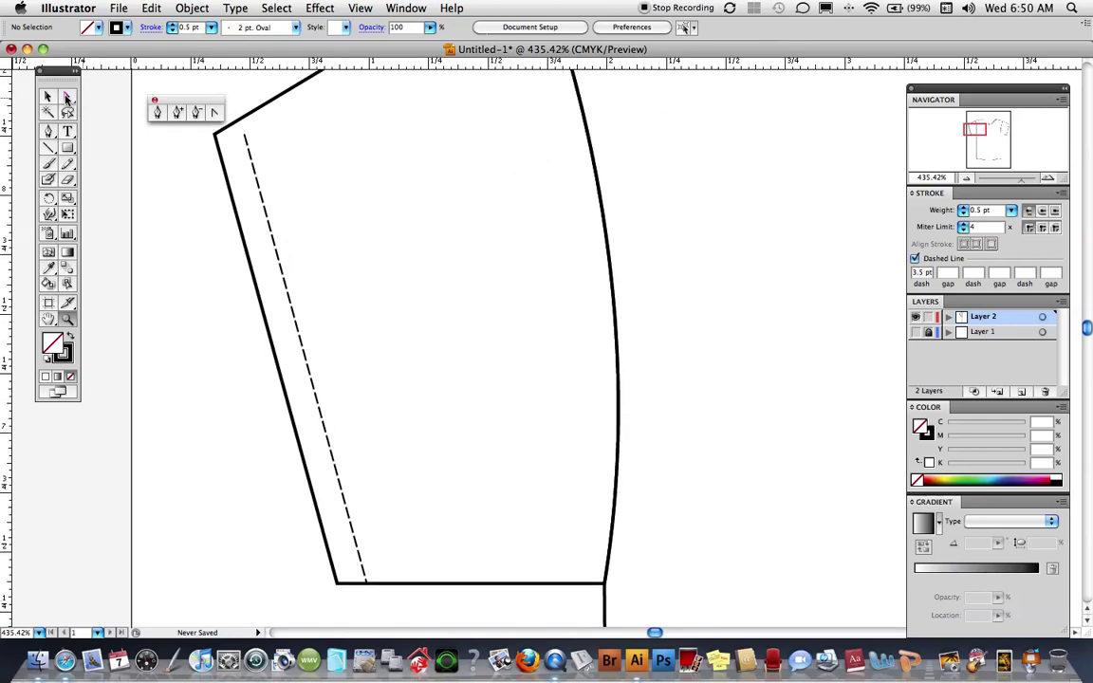
{"action": "left_click", "coordinate": [245, 132]}
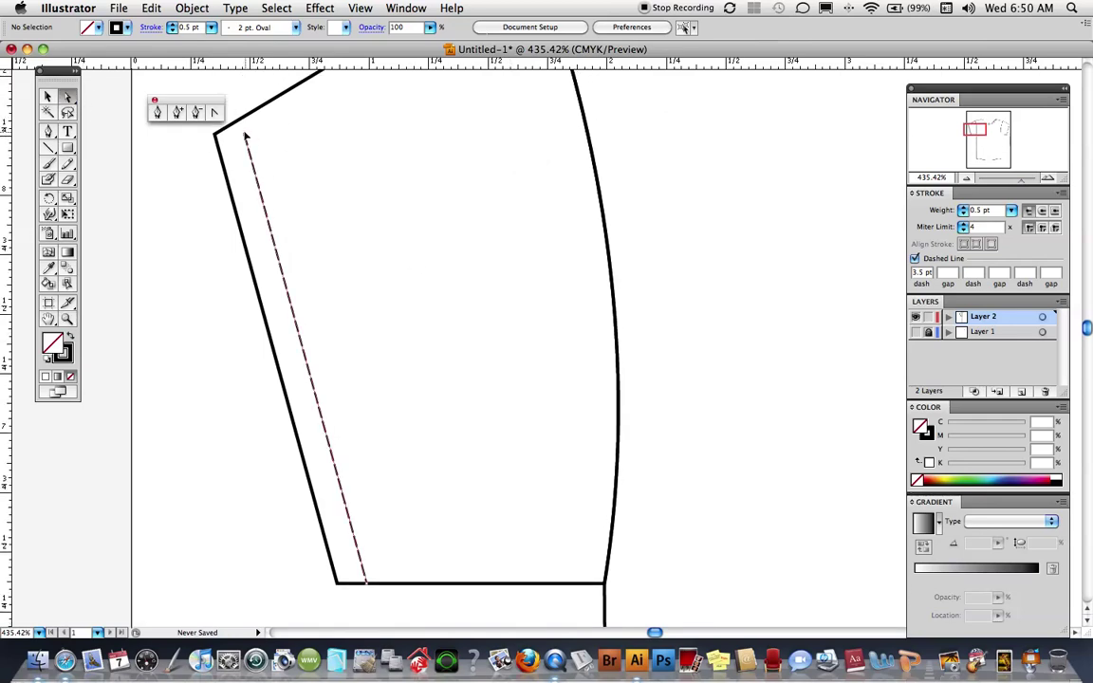
{"action": "scroll", "coordinate": [397, 272], "scroll_direction": "down", "scroll_amount": 2}
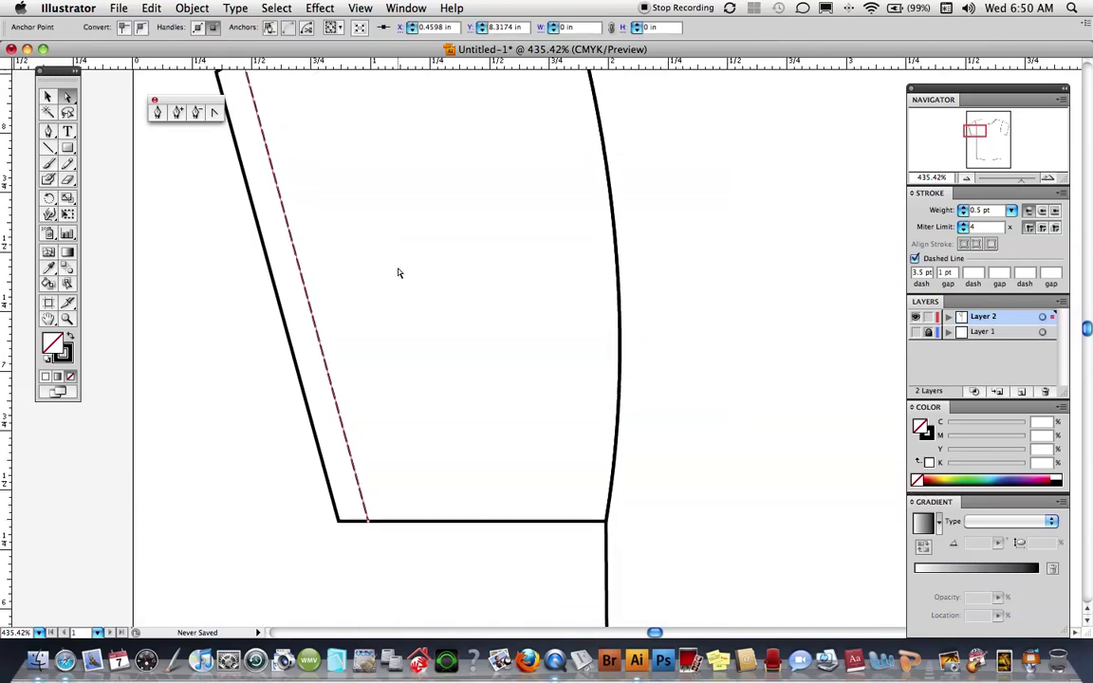
{"action": "left_click", "coordinate": [398, 277]}
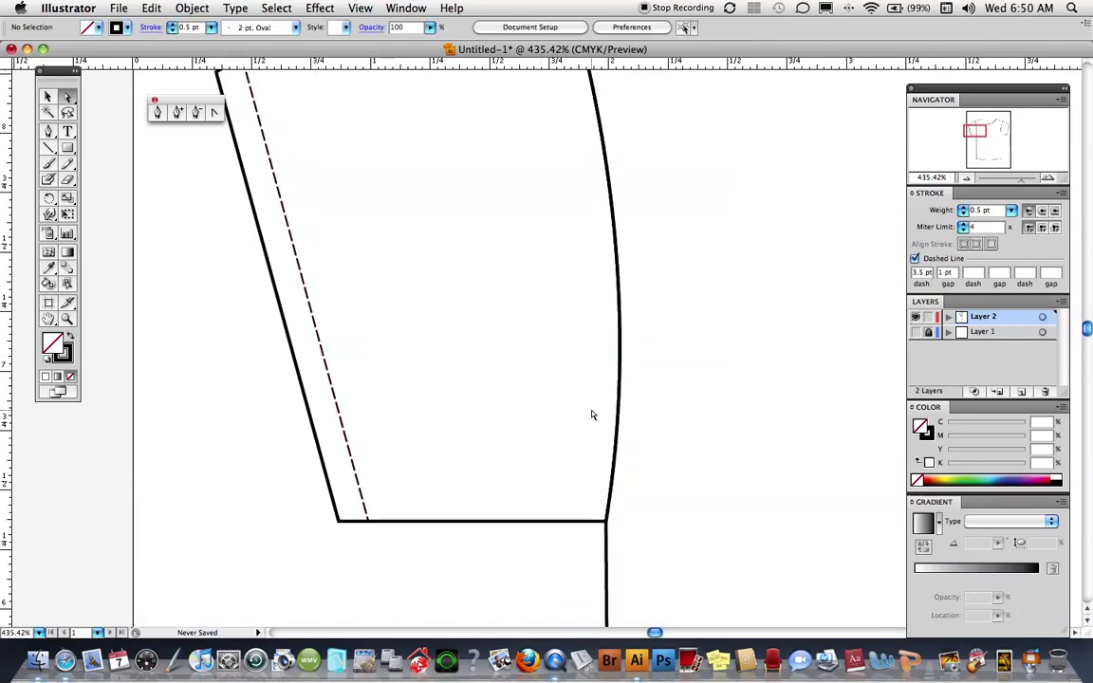
Step: Show the template layer again, select all paths of the left half, and make a copy reflected across the vertical axis
{"action": "key", "text": "super+0"}
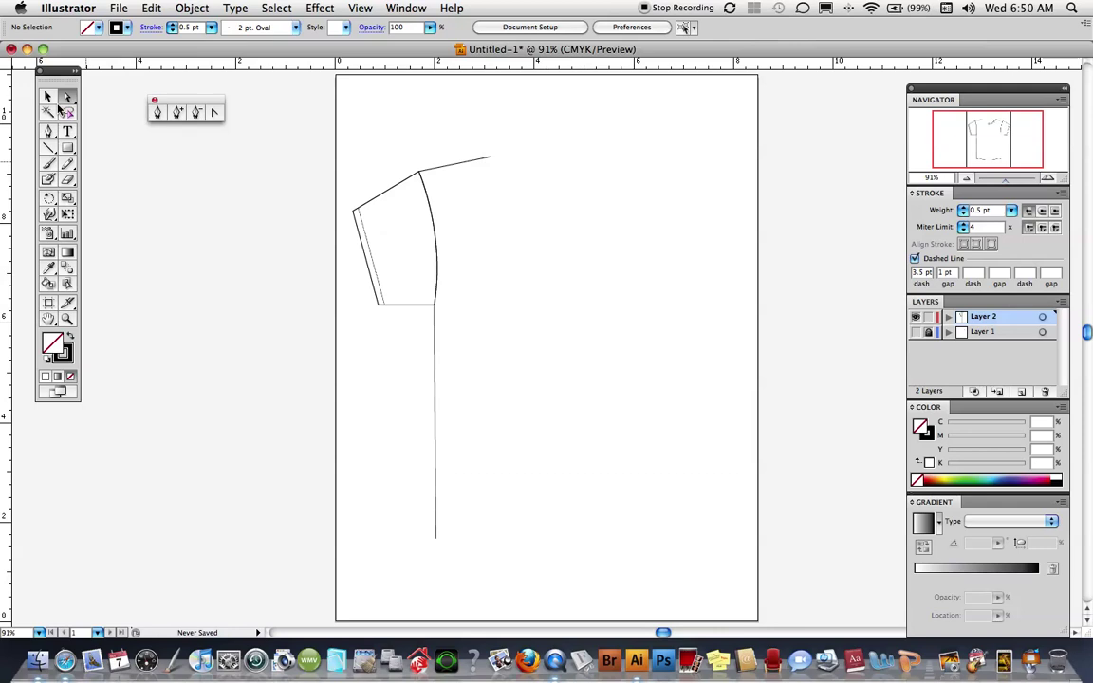
{"action": "left_click", "coordinate": [49, 96]}
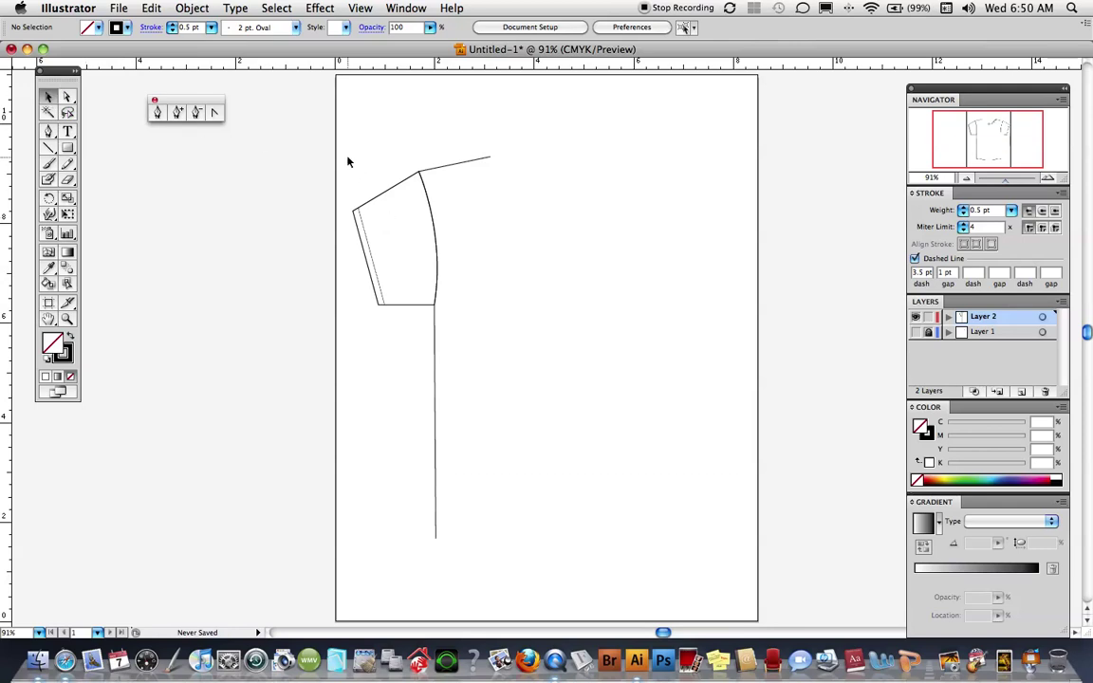
{"action": "mouse_move", "coordinate": [349, 162]}
{"action": "left_mouse_down"}
{"action": "mouse_move", "coordinate": [463, 371]}
{"action": "mouse_move", "coordinate": [486, 491]}
{"action": "left_mouse_up"}
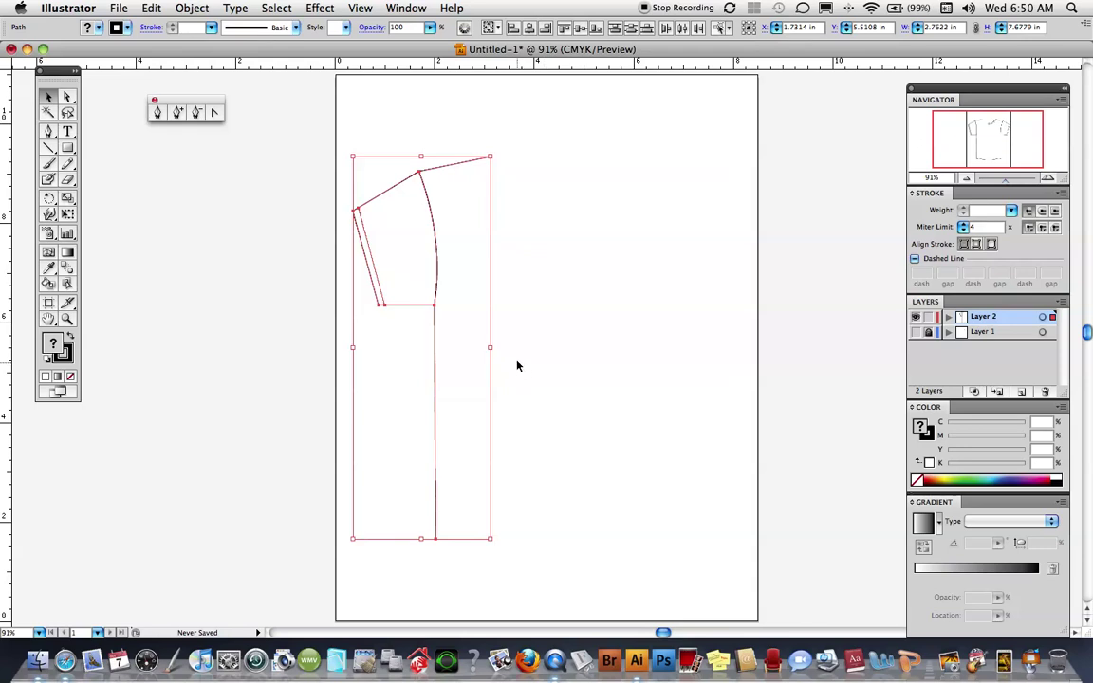
{"action": "left_click", "coordinate": [915, 331]}
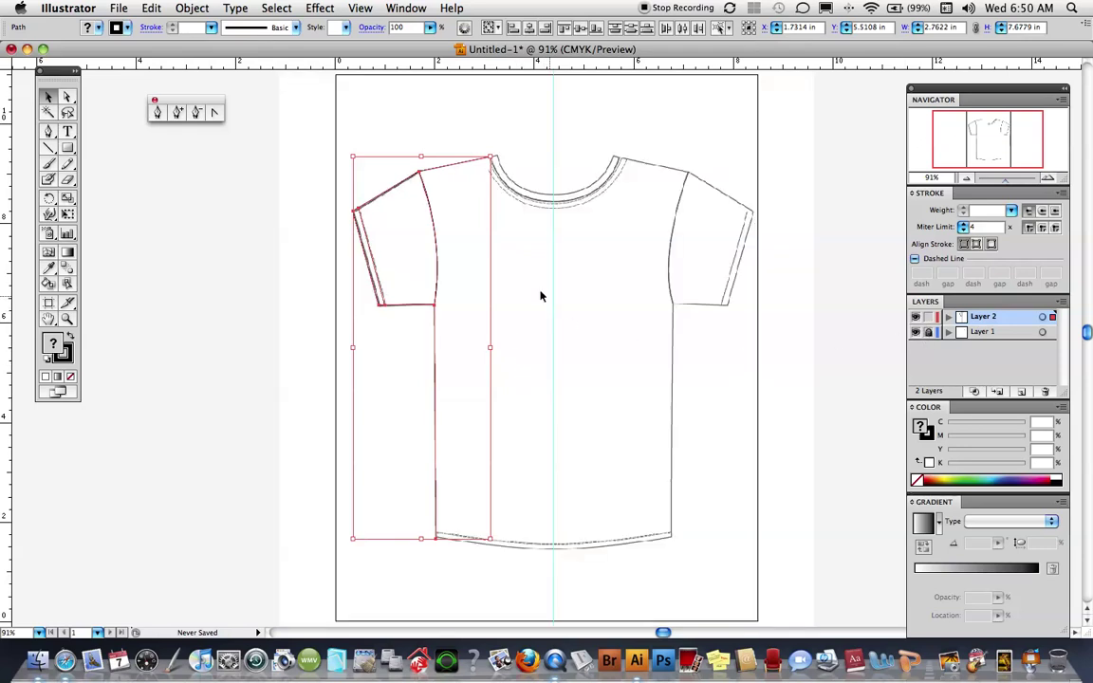
{"action": "left_click", "coordinate": [179, 9]}
{"action": "mouse_move", "coordinate": [238, 27]}
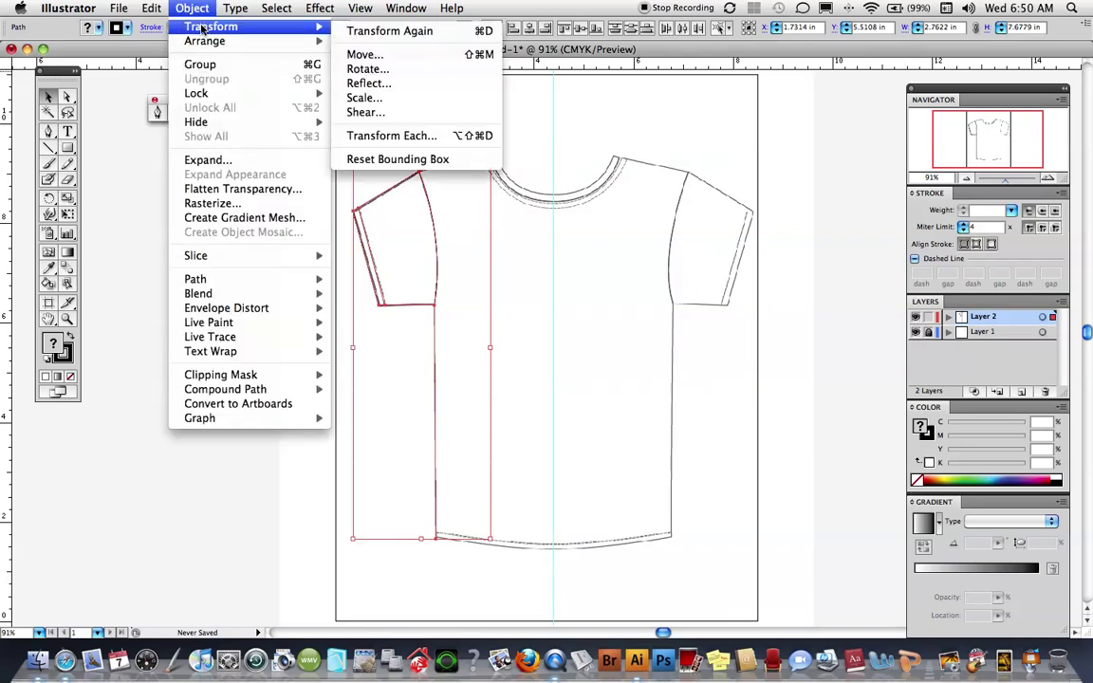
{"action": "left_click", "coordinate": [384, 83]}
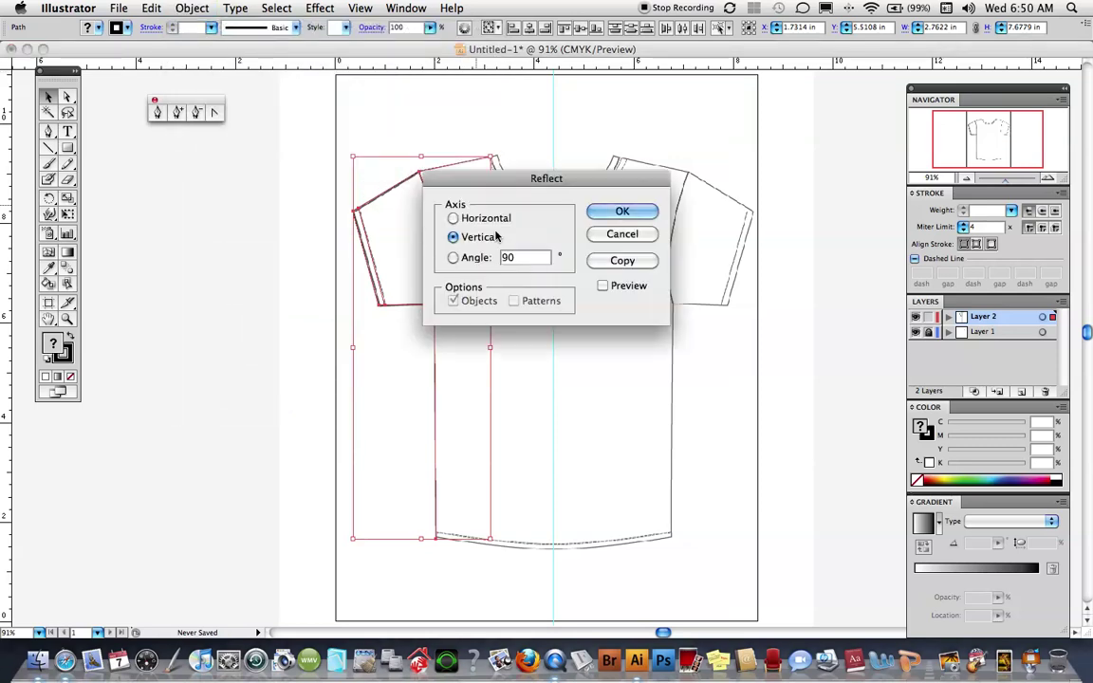
{"action": "left_click", "coordinate": [602, 285]}
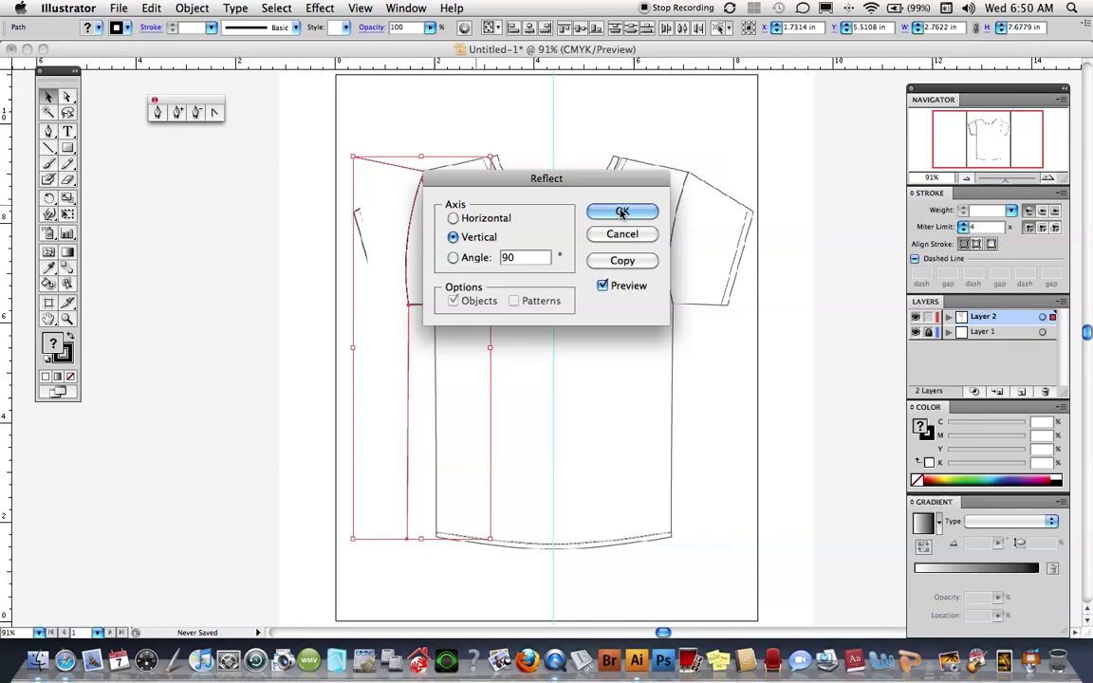
{"action": "left_click", "coordinate": [623, 261]}
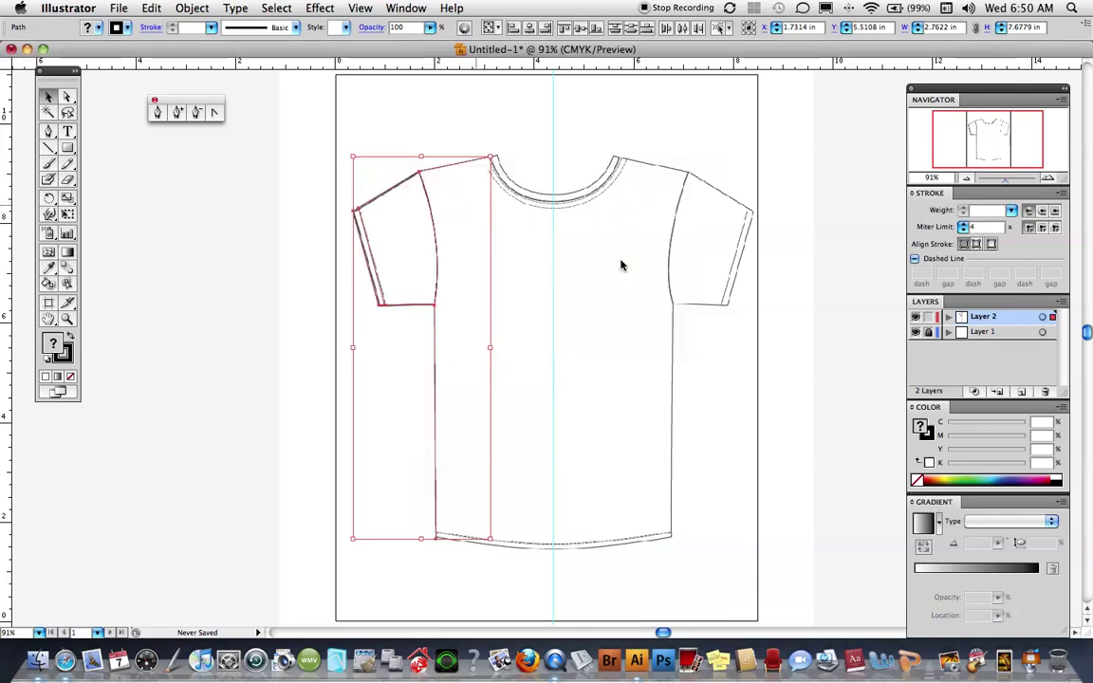
Step: Nudge the reflected copy horizontally until it lines up with the right side of the T-shirt template
{"action": "key", "text": "Right"}
{"action": "key", "text": "Right"}
{"action": "key", "text": "Right"}
{"action": "key", "text": "Right"}
{"action": "key", "text": "Right"}
{"action": "key", "text": "Right"}
{"action": "key", "text": "Right"}
{"action": "key", "text": "Right"}
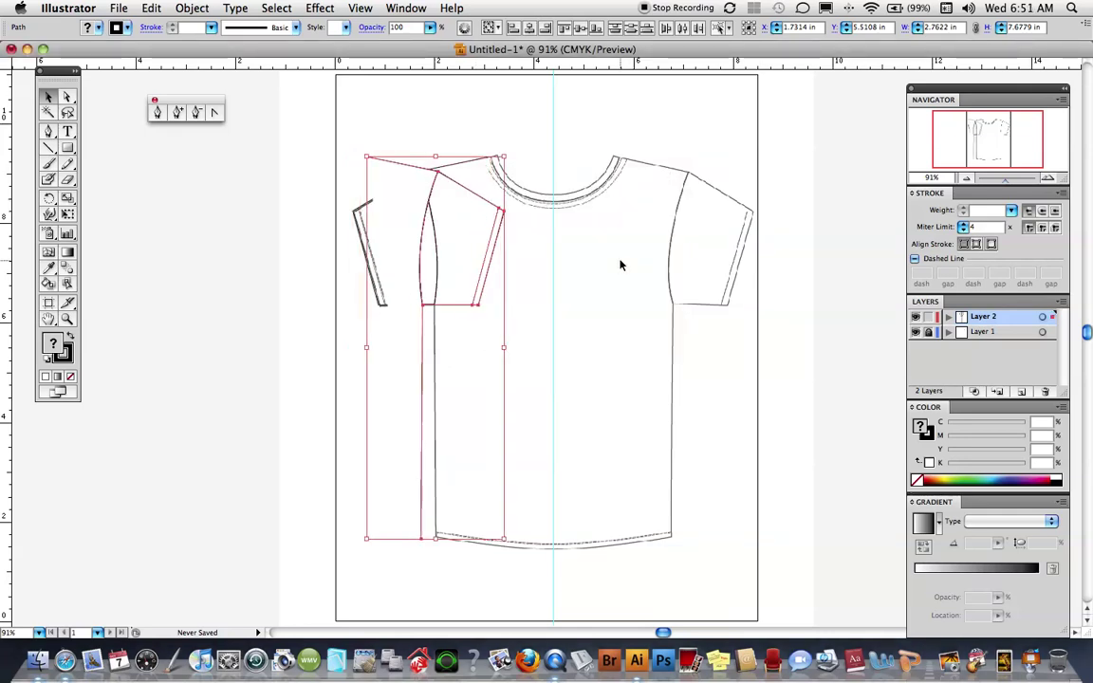
{"action": "key", "text": "Right"}
{"action": "key", "text": "Right"}
{"action": "key", "text": "Right"}
{"action": "key", "text": "Right"}
{"action": "key", "text": "Right"}
{"action": "key", "text": "Right"}
{"action": "key", "text": "Right"}
{"action": "key", "text": "Right"}
{"action": "key", "text": "Right"}
{"action": "key", "text": "Right"}
{"action": "key", "text": "Right"}
{"action": "key", "text": "Right"}
{"action": "key", "text": "Right"}
{"action": "key", "text": "Right"}
{"action": "key", "text": "Right"}
{"action": "key", "text": "Right"}
{"action": "key", "text": "Right"}
{"action": "key", "text": "Right"}
{"action": "key", "text": "Right"}
{"action": "key", "text": "Right"}
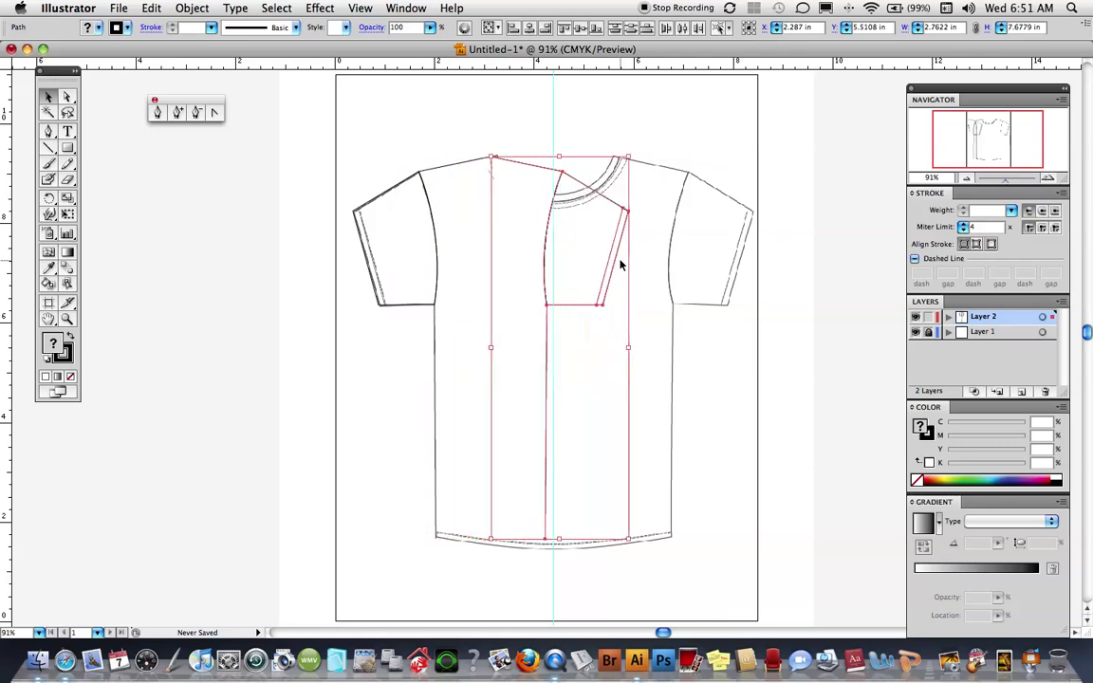
{"action": "key", "text": "Right"}
{"action": "key", "text": "Right"}
{"action": "key", "text": "Right"}
{"action": "key", "text": "Right"}
{"action": "key", "text": "Right"}
{"action": "key", "text": "Right"}
{"action": "key", "text": "Right"}
{"action": "key", "text": "Right"}
{"action": "key", "text": "Right"}
{"action": "key", "text": "Right"}
{"action": "key", "text": "Right"}
{"action": "key", "text": "Right"}
{"action": "key", "text": "Right"}
{"action": "key", "text": "Right"}
{"action": "key", "text": "Right"}
{"action": "key", "text": "Right"}
{"action": "key", "text": "Right"}
{"action": "key", "text": "Right"}
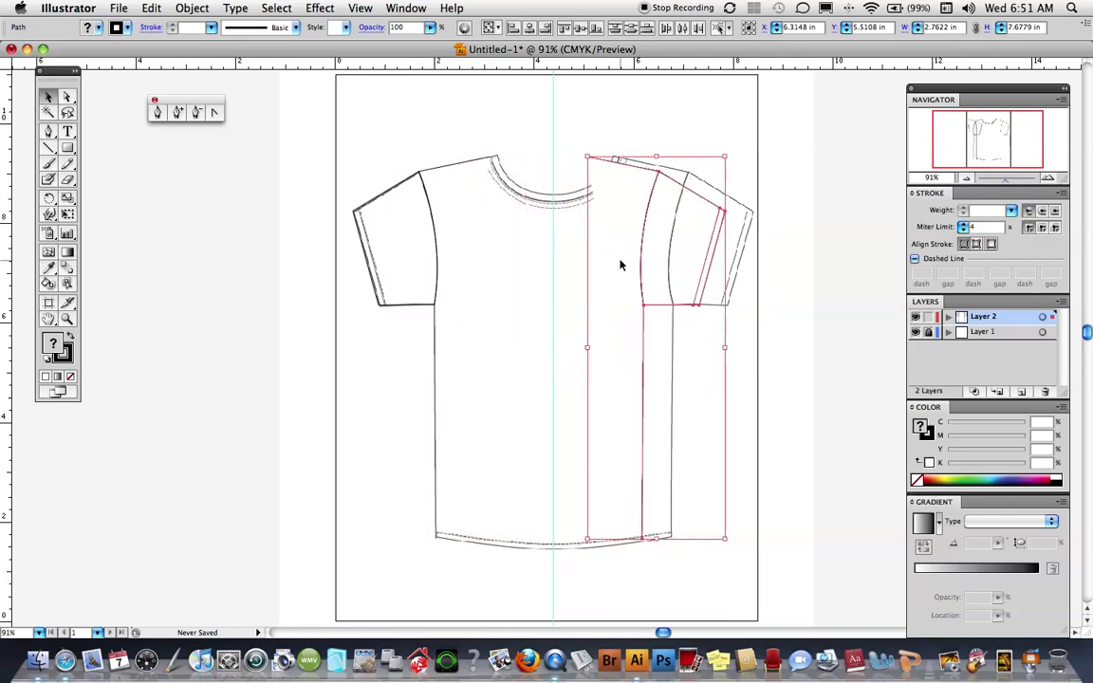
{"action": "key", "text": "Right"}
{"action": "key", "text": "Right"}
{"action": "key", "text": "Right"}
{"action": "key", "text": "Right"}
{"action": "key", "text": "Right"}
{"action": "key", "text": "Right"}
{"action": "key", "text": "Right"}
{"action": "key", "text": "Right"}
{"action": "key", "text": "Right"}
{"action": "key", "text": "Right"}
{"action": "key", "text": "Right"}
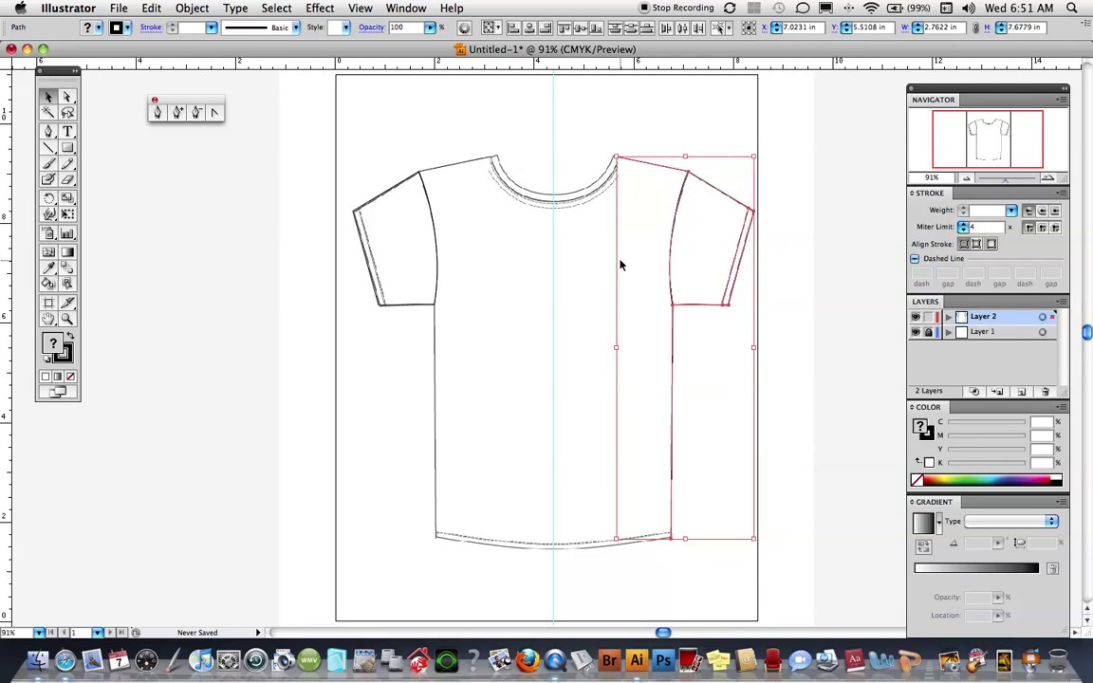
Step: Set the fill of the mirrored right half and of the left body outline to none, and deselect
{"action": "left_click", "coordinate": [69, 377]}
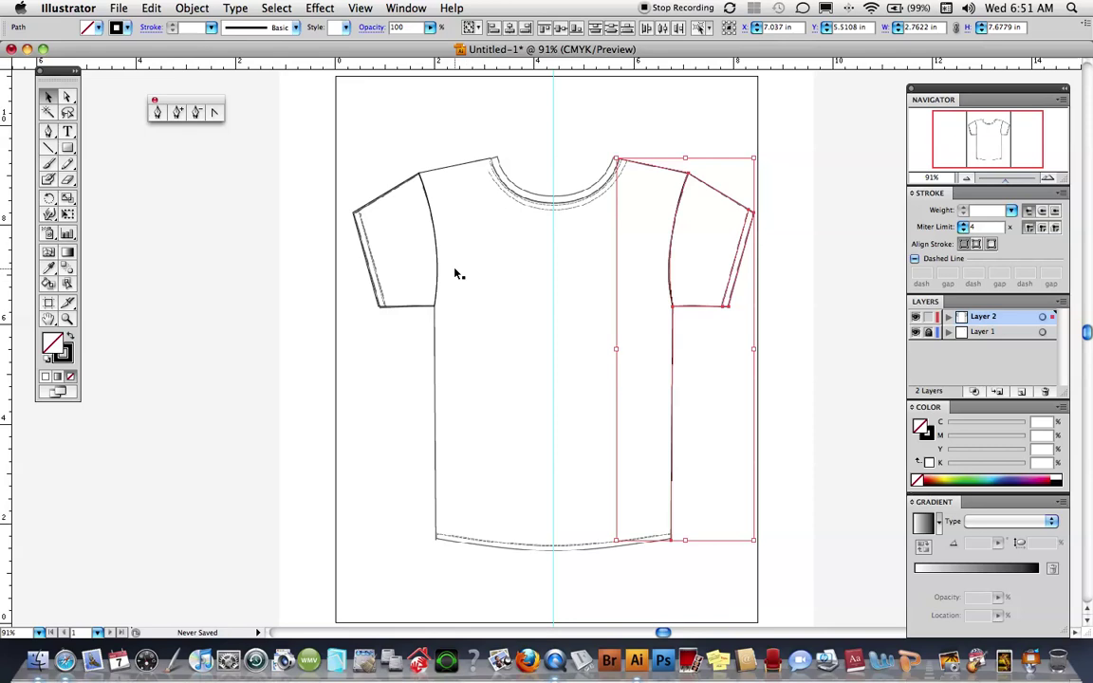
{"action": "left_click", "coordinate": [435, 290]}
{"action": "left_click", "coordinate": [70, 376]}
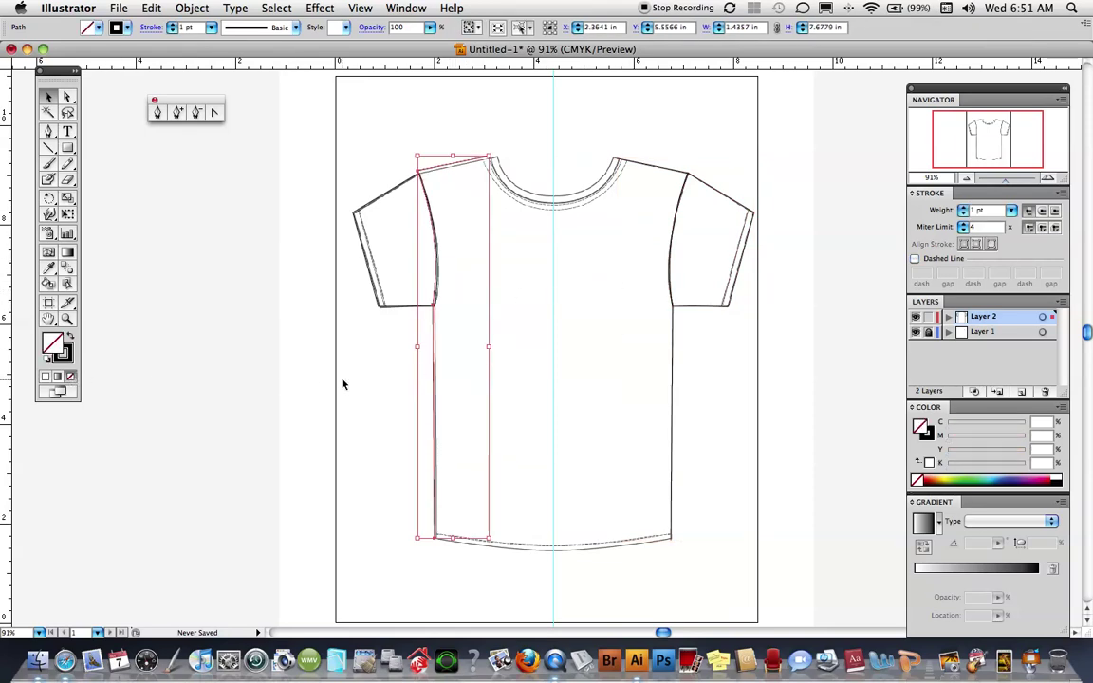
{"action": "left_click", "coordinate": [392, 321]}
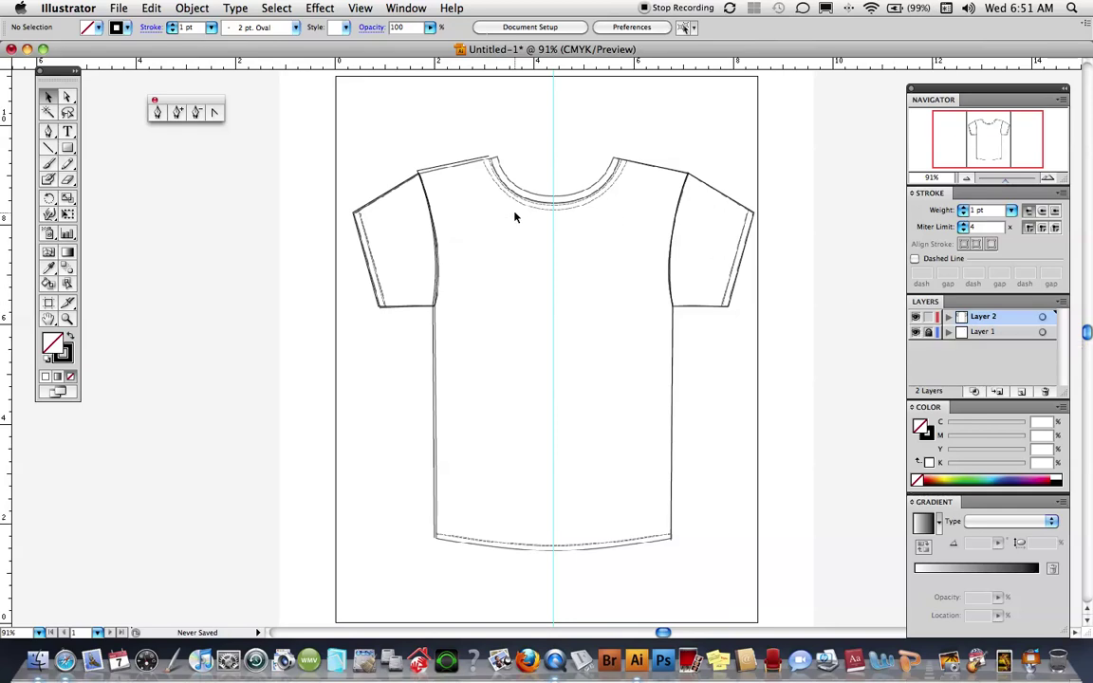
Step: Nudge the left body outline down so that its shoulder line sits on the template's shoulder line
{"action": "key", "text": "z"}
{"action": "left_click_drag", "start_coordinate": [453, 121], "coordinate": [669, 238]}
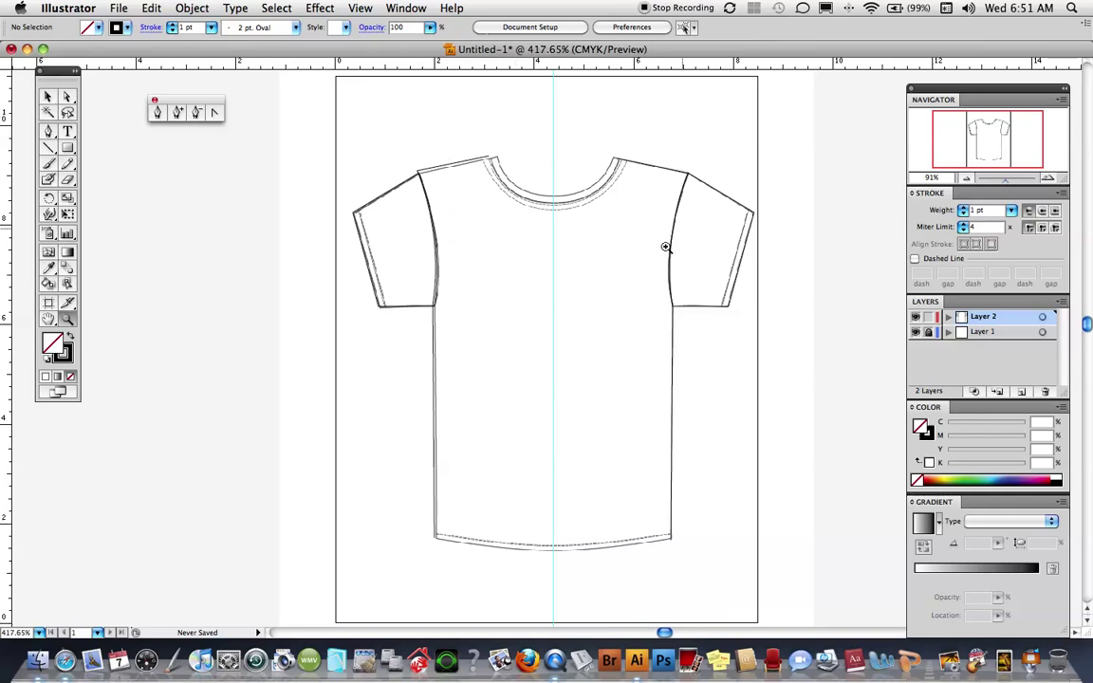
{"action": "scroll", "coordinate": [549, 305], "scroll_direction": "down", "scroll_amount": 5}
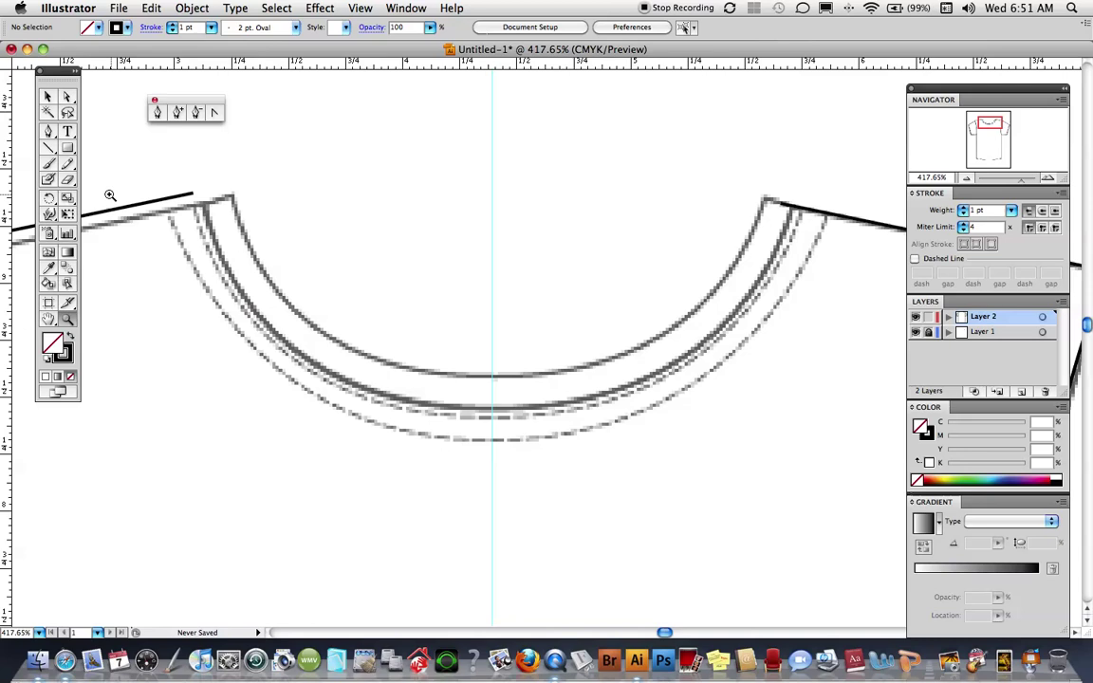
{"action": "left_click", "coordinate": [48, 96]}
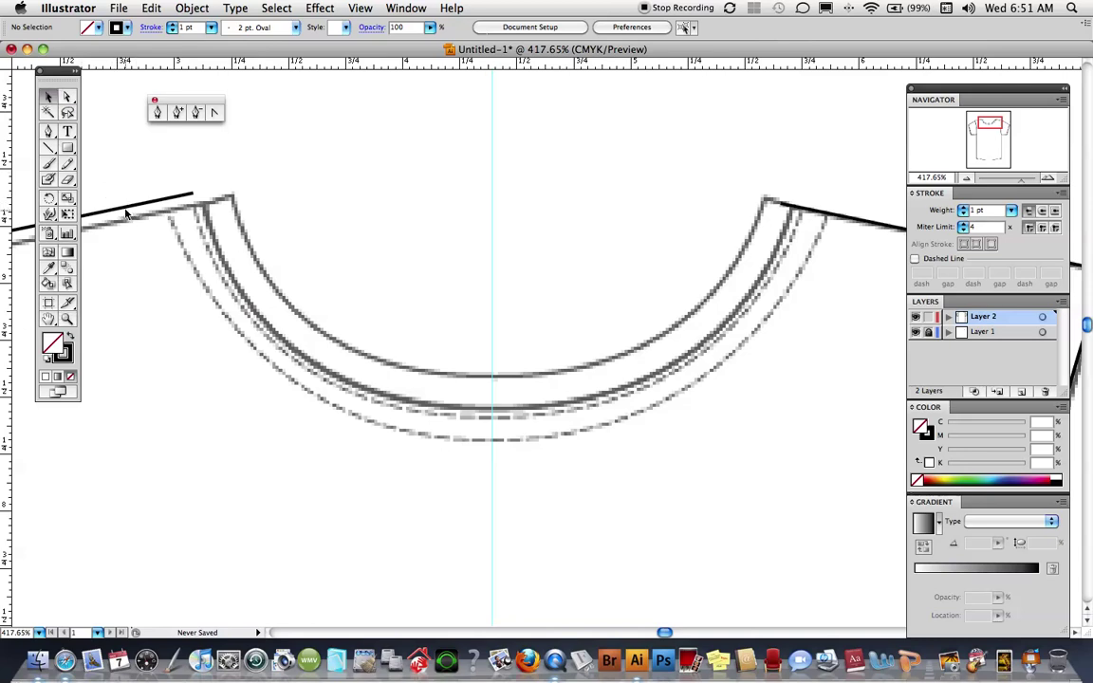
{"action": "left_click", "coordinate": [170, 209]}
{"action": "key", "text": "Down"}
{"action": "key", "text": "Down"}
{"action": "key", "text": "Down"}
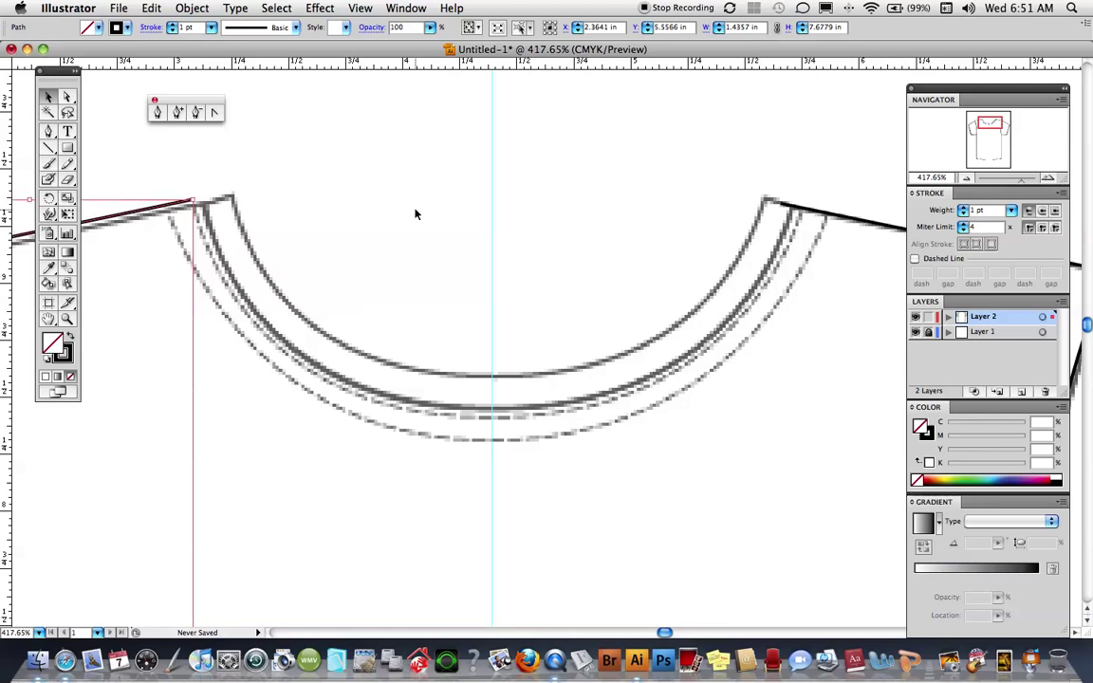
Step: Extend the left shoulder line's end anchor to the neckline and join it to the right shoulder line's end anchor
{"action": "left_click", "coordinate": [67, 96]}
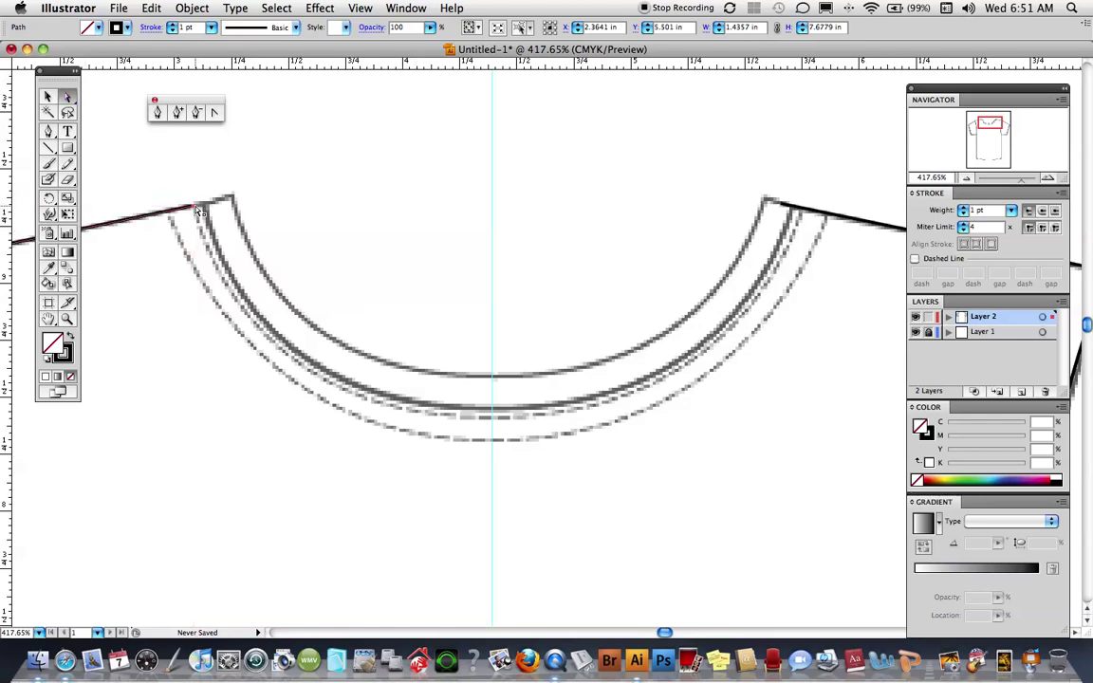
{"action": "key", "text": "super+shift+a"}
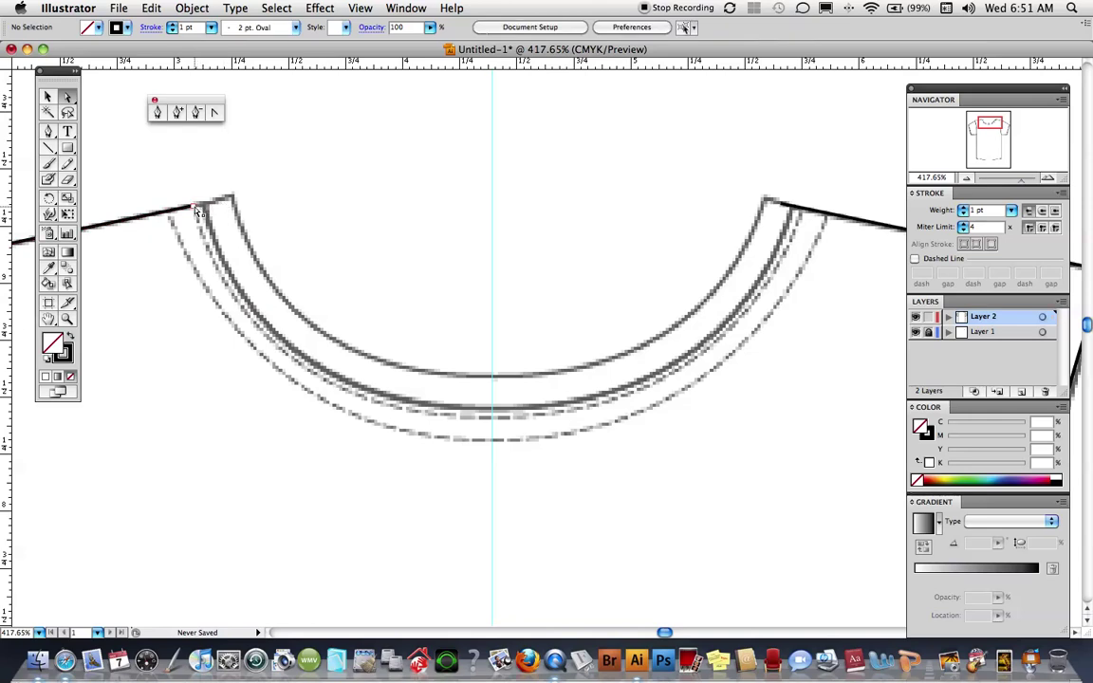
{"action": "left_click", "coordinate": [201, 205]}
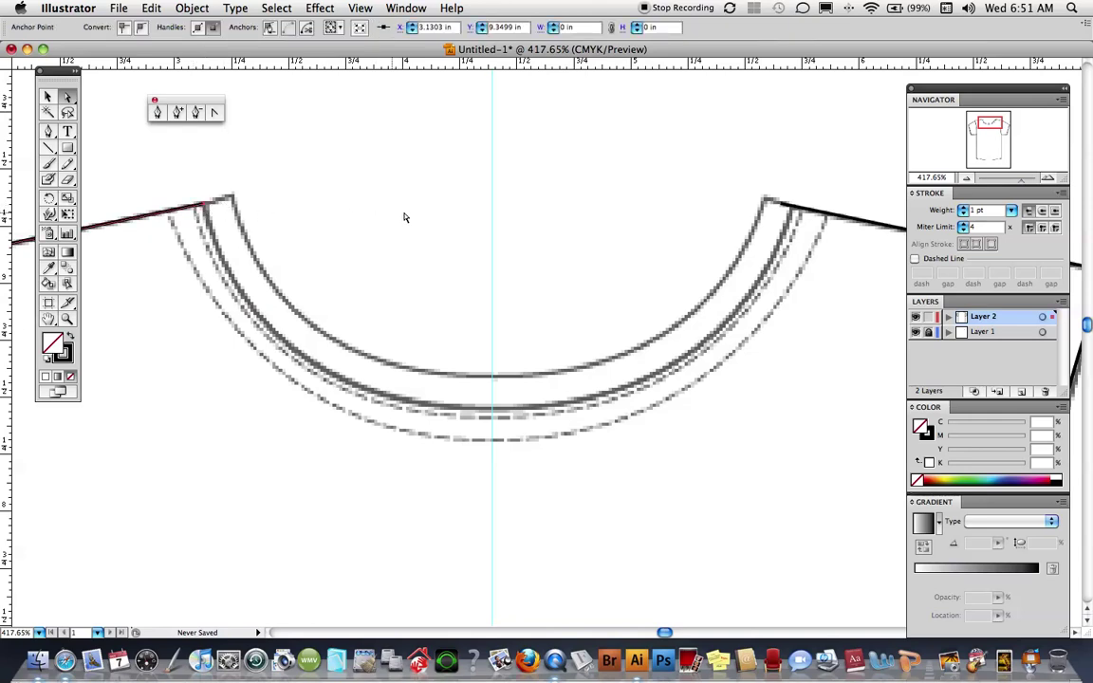
{"action": "left_click", "coordinate": [788, 206], "text": "shift"}
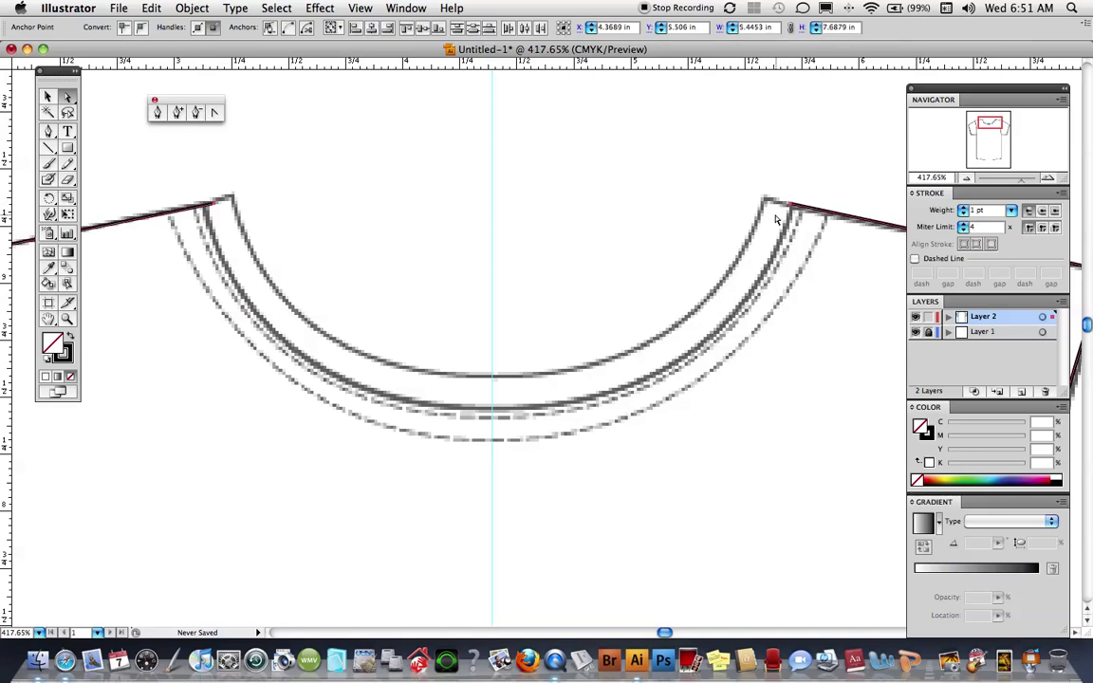
{"action": "key", "text": "super+j"}
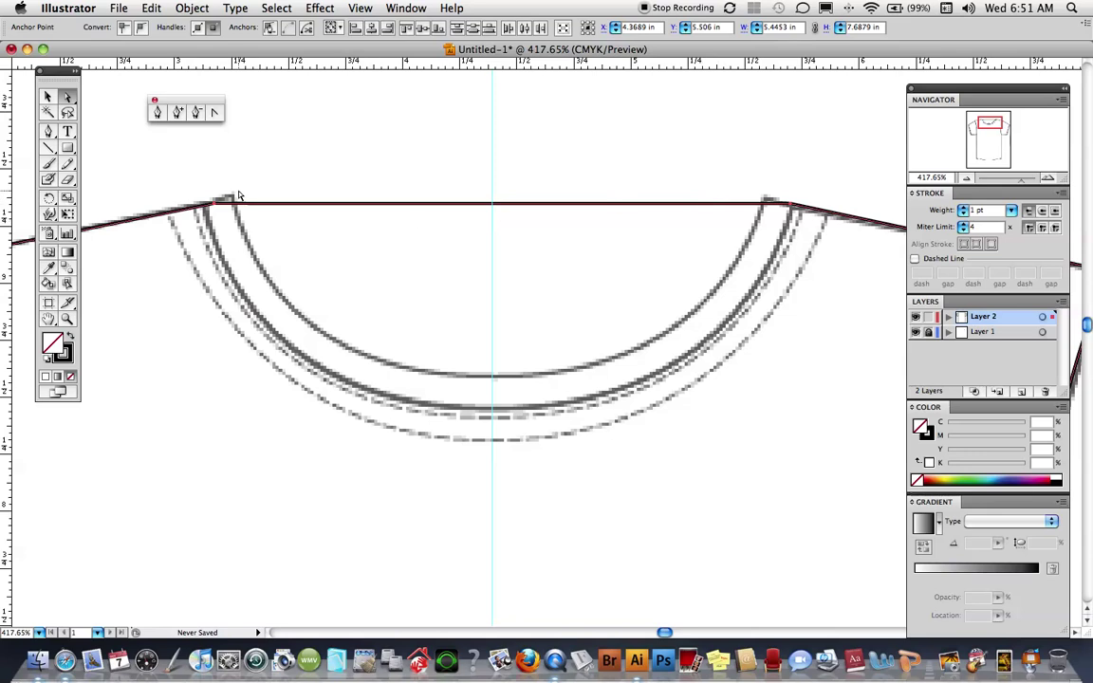
Step: Add an anchor point on the centre guide in the straight segment joining the two shoulders
{"action": "left_click", "coordinate": [177, 112]}
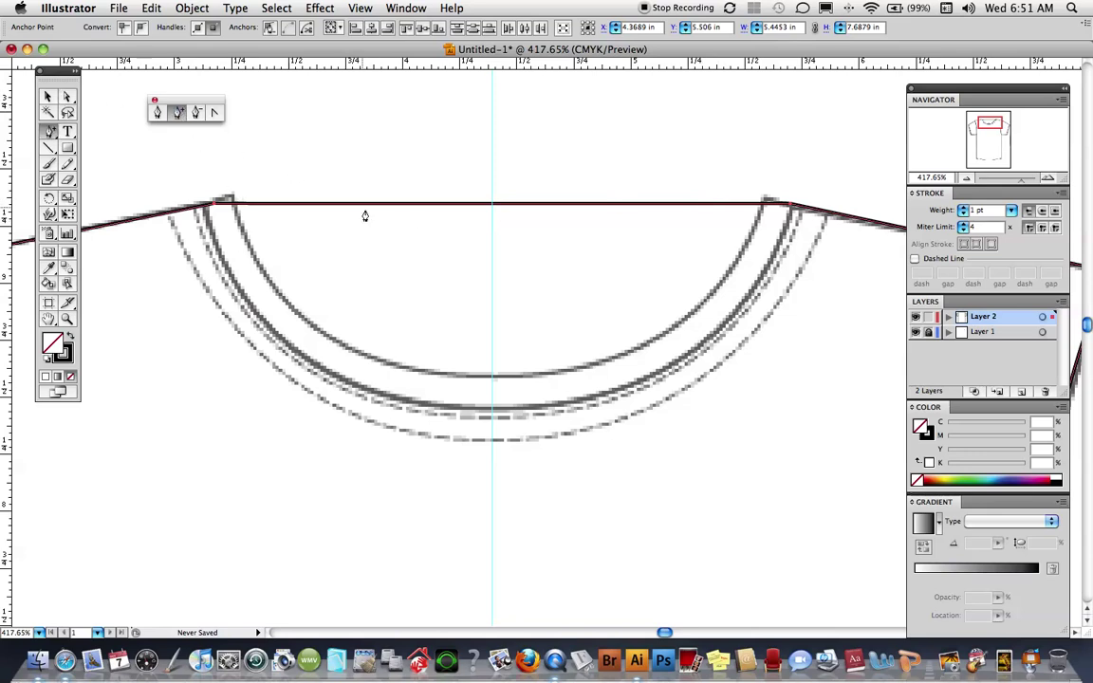
{"action": "left_click", "coordinate": [491, 208]}
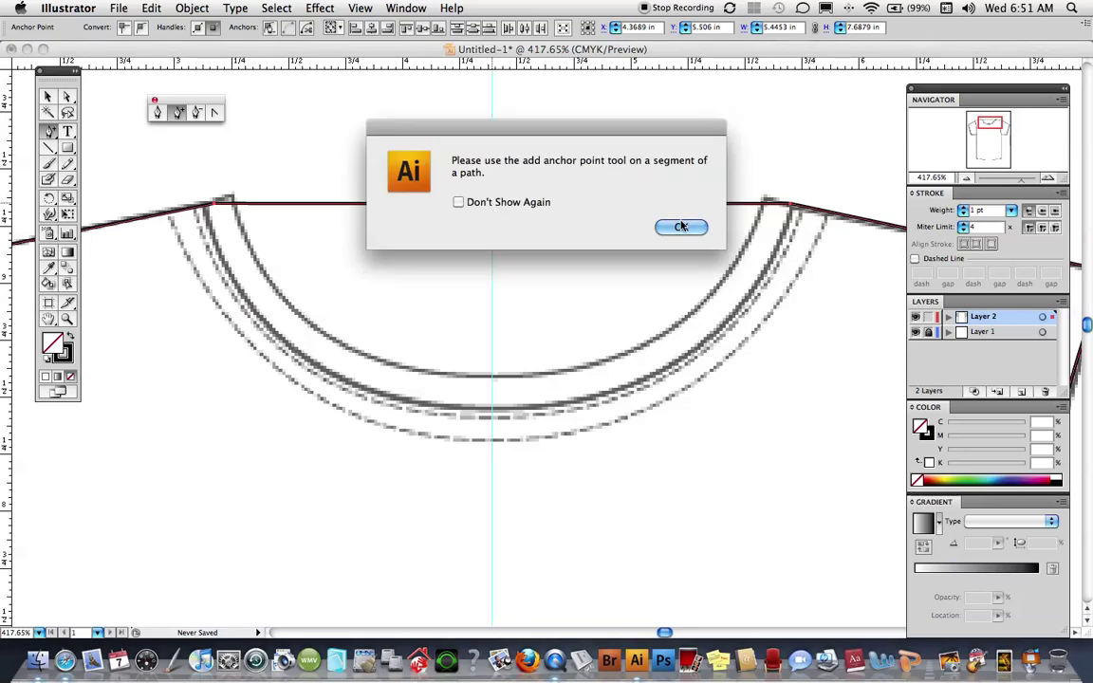
{"action": "left_click", "coordinate": [680, 227]}
{"action": "left_click", "coordinate": [491, 210]}
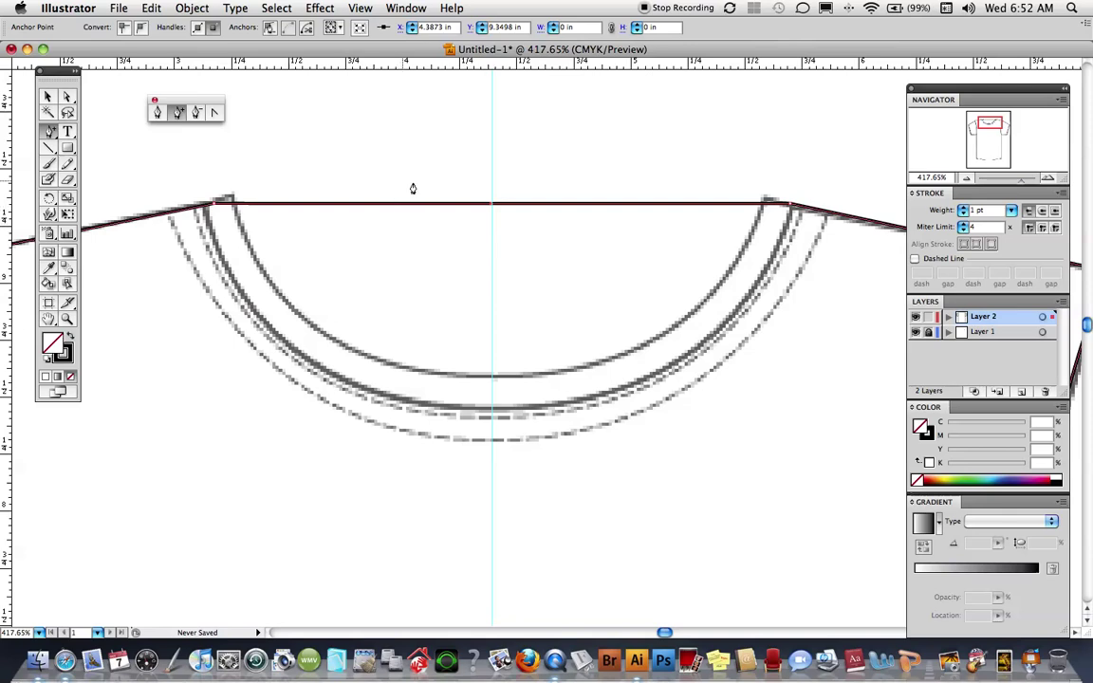
Step: Lower the neckline's centre anchor onto the template's lower solid neckline and convert it to a smooth point so both segments follow the curve
{"action": "left_click", "coordinate": [66, 96]}
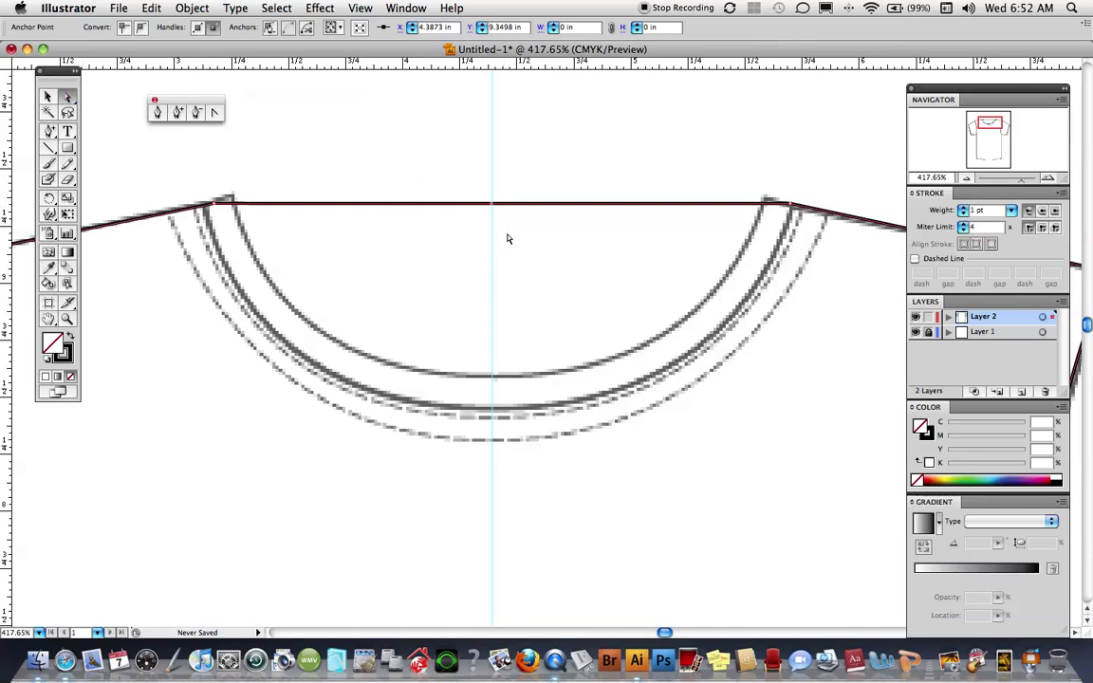
{"action": "key", "text": "Down"}
{"action": "key", "text": "Down"}
{"action": "key", "text": "Down"}
{"action": "key", "text": "Down"}
{"action": "key", "text": "Down"}
{"action": "key", "text": "Down"}
{"action": "key", "text": "Down"}
{"action": "key", "text": "Down"}
{"action": "key", "text": "Down"}
{"action": "key", "text": "Down"}
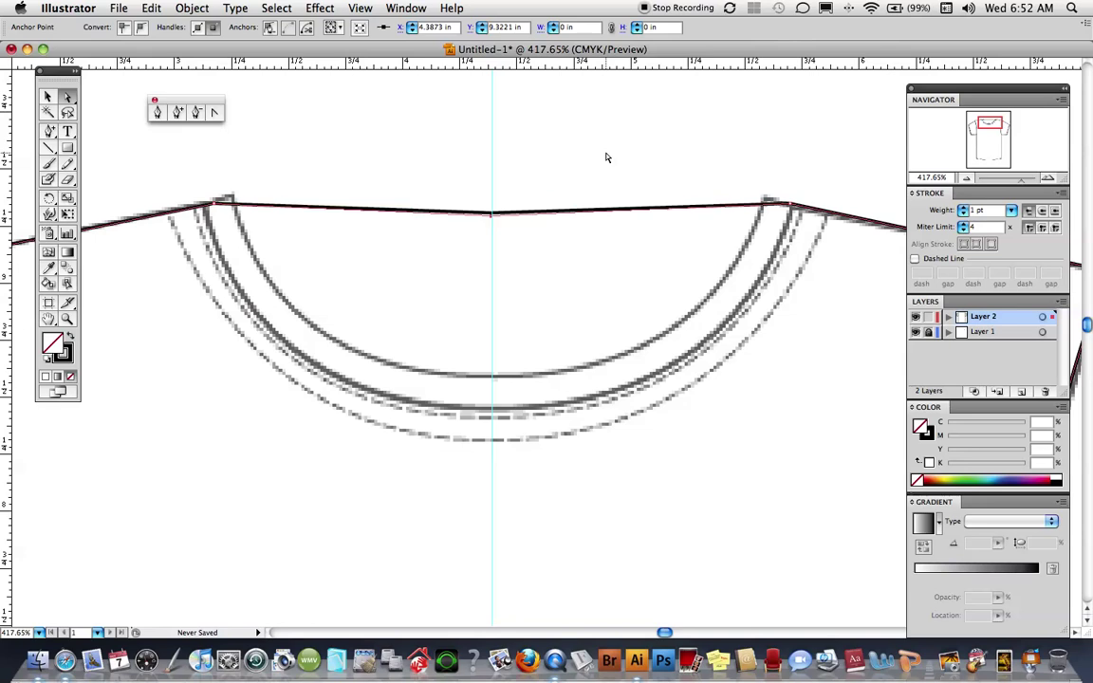
{"action": "key", "text": "Down"}
{"action": "key", "text": "Down"}
{"action": "key", "text": "Down"}
{"action": "key", "text": "Down"}
{"action": "key", "text": "Down"}
{"action": "key", "text": "Down"}
{"action": "key", "text": "Down"}
{"action": "key", "text": "Down"}
{"action": "key", "text": "Down"}
{"action": "key", "text": "Down"}
{"action": "key", "text": "Down"}
{"action": "key", "text": "Down"}
{"action": "key", "text": "Down"}
{"action": "key", "text": "Down"}
{"action": "key", "text": "Down"}
{"action": "key", "text": "Down"}
{"action": "key", "text": "Down"}
{"action": "key", "text": "Down"}
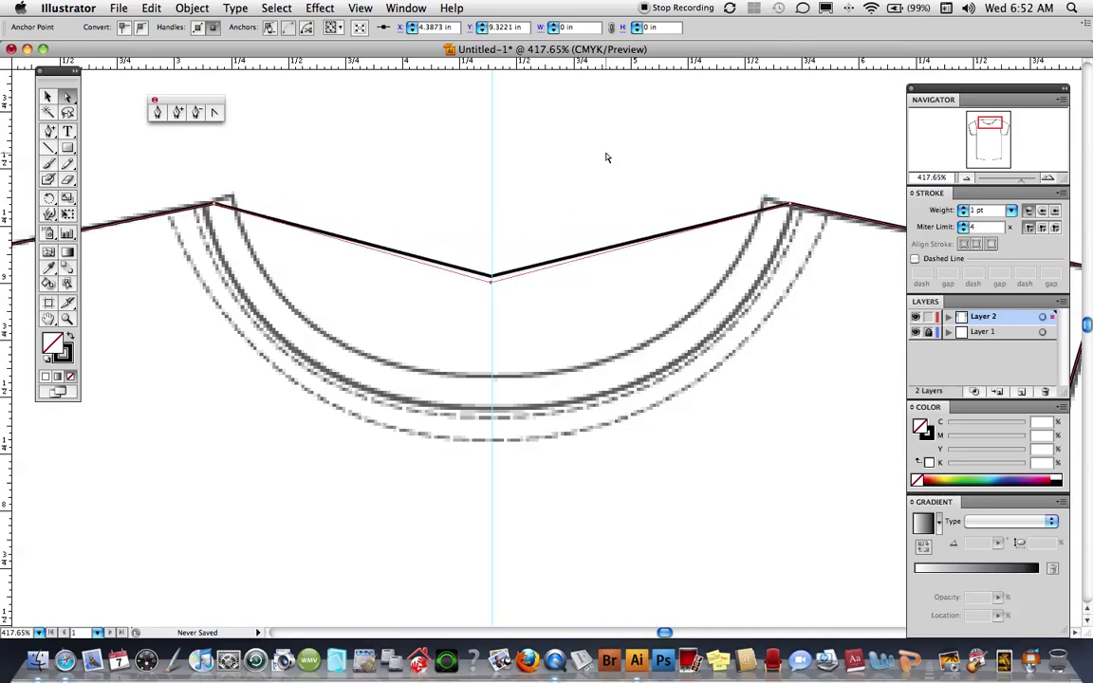
{"action": "key", "text": "Down"}
{"action": "key", "text": "Down"}
{"action": "key", "text": "Down"}
{"action": "key", "text": "Down"}
{"action": "key", "text": "Down"}
{"action": "key", "text": "Down"}
{"action": "key", "text": "Down"}
{"action": "key", "text": "Down"}
{"action": "key", "text": "Down"}
{"action": "key", "text": "Down"}
{"action": "key", "text": "Down"}
{"action": "key", "text": "Down"}
{"action": "key", "text": "Down"}
{"action": "key", "text": "Down"}
{"action": "key", "text": "Down"}
{"action": "key", "text": "Down"}
{"action": "key", "text": "Down"}
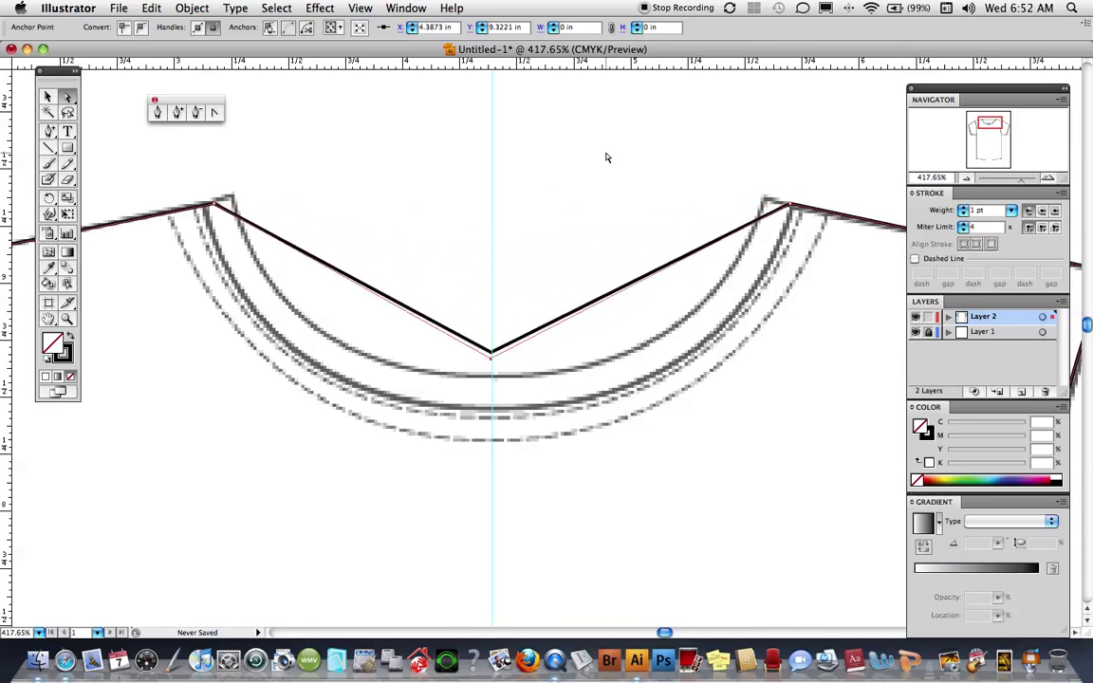
{"action": "key", "text": "Down"}
{"action": "key", "text": "Down"}
{"action": "key", "text": "Down"}
{"action": "key", "text": "Down"}
{"action": "key", "text": "Down"}
{"action": "key", "text": "Down"}
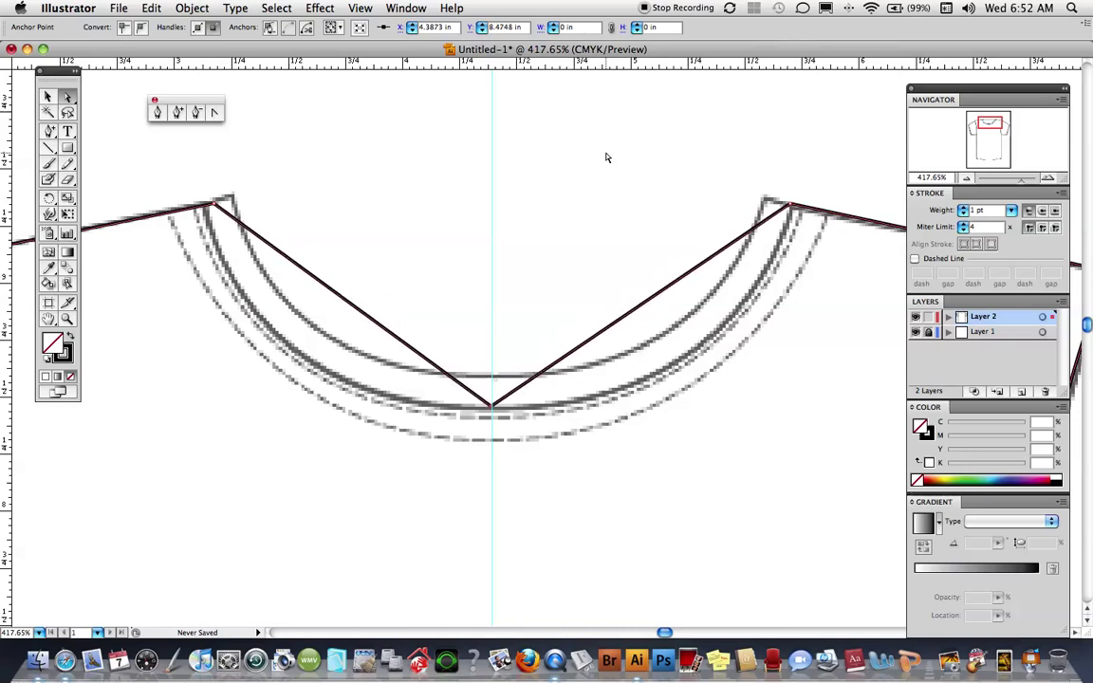
{"action": "key", "text": "Down"}
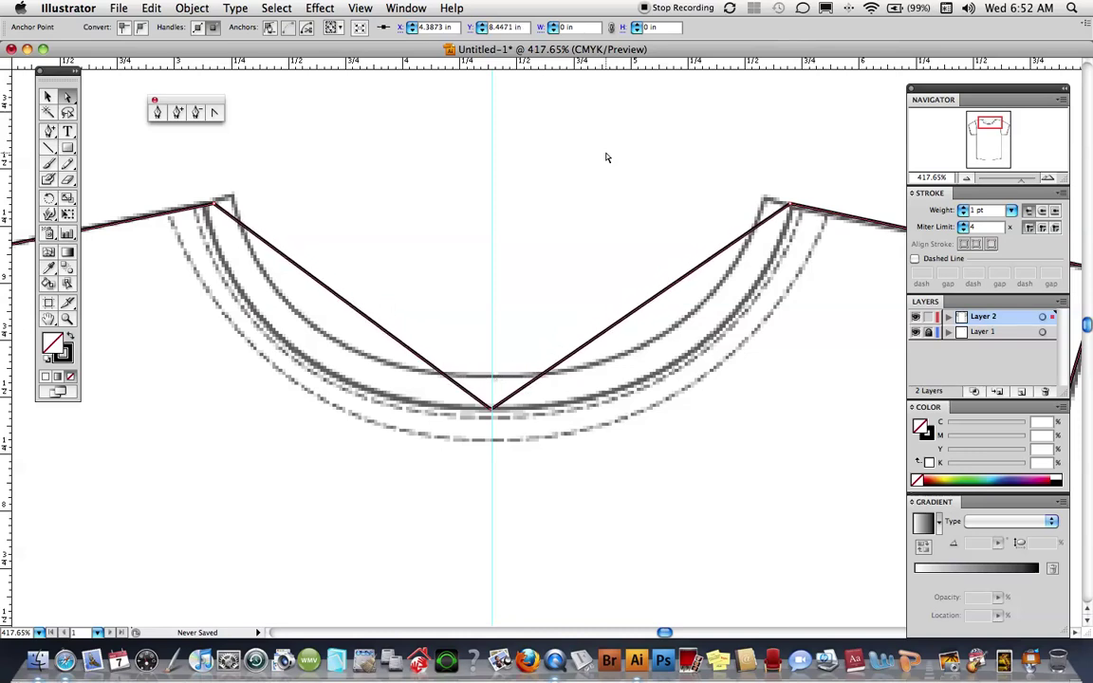
{"action": "left_click", "coordinate": [215, 113]}
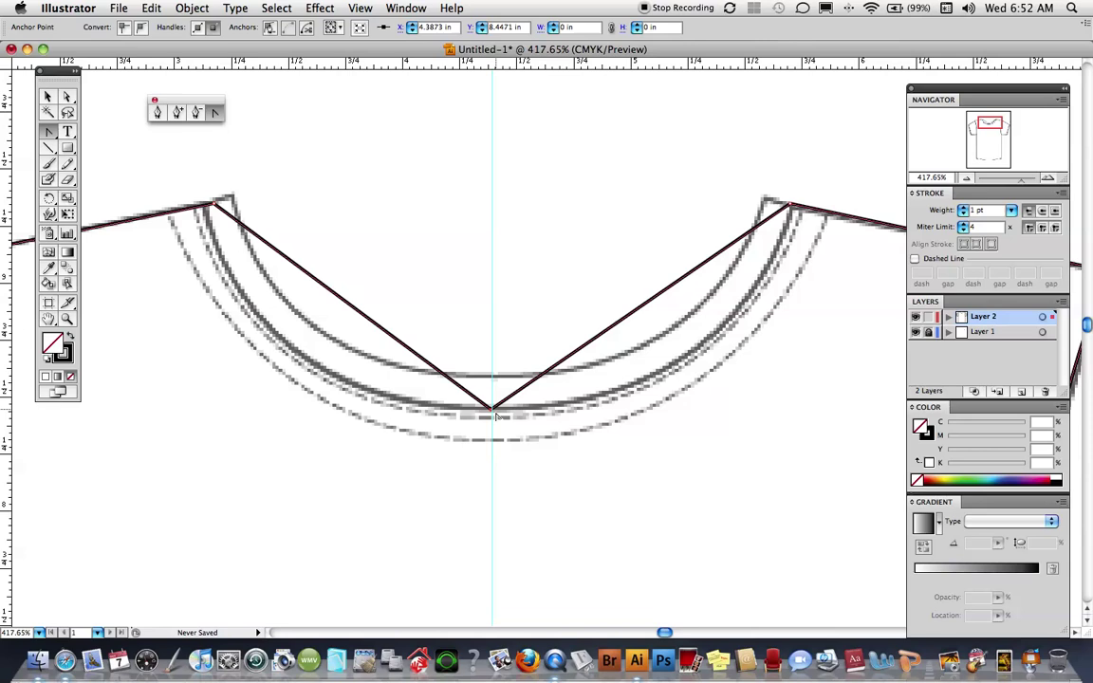
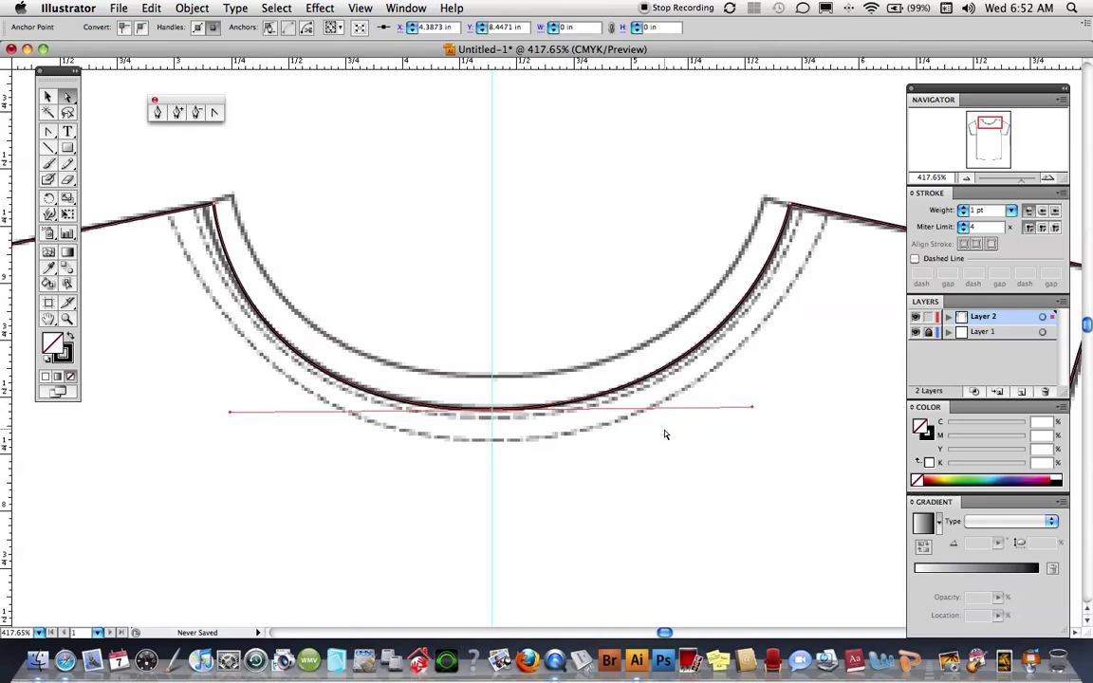
Step: Duplicate the traced neckline curve in place and nudge the copy down onto the template's inner dashed stitch line
{"action": "key", "text": "v"}
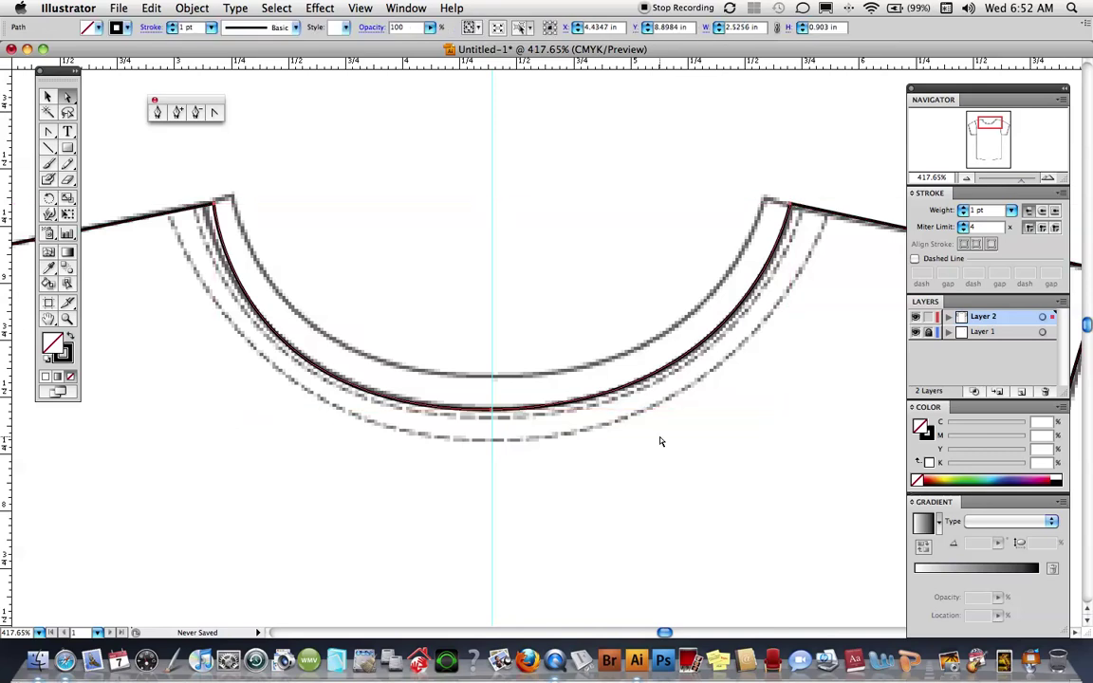
{"action": "key", "text": "Down"}
{"action": "key", "text": "Down"}
{"action": "key", "text": "Down"}
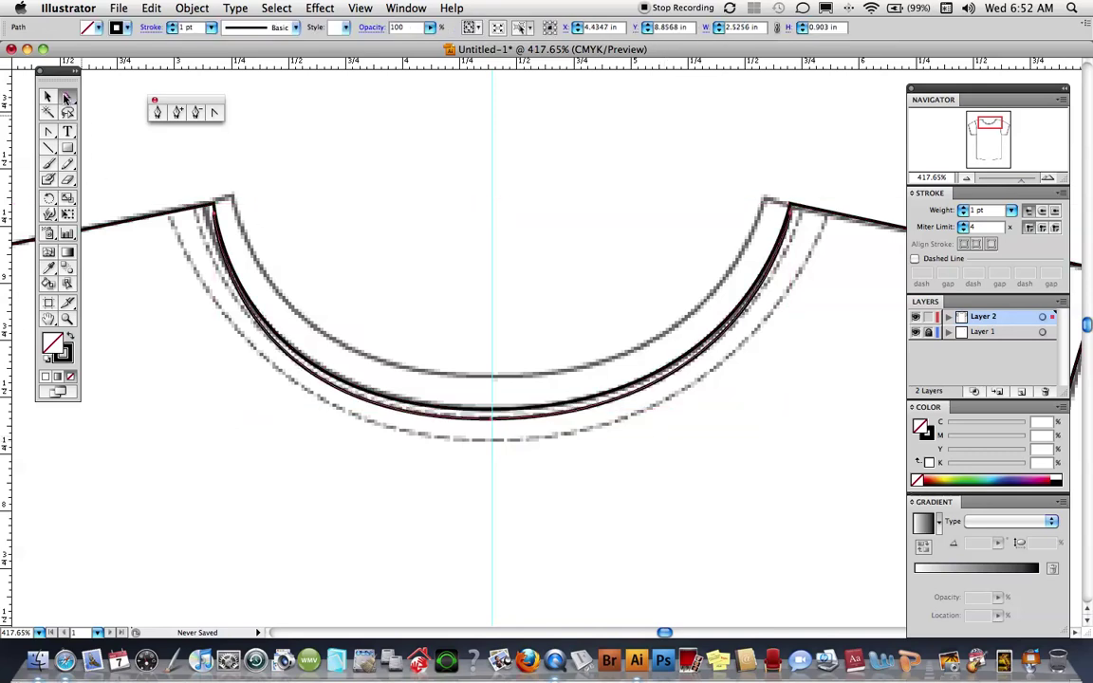
Step: Move both end anchors of the copied neckline curve outward to meet the left and right shoulder lines
{"action": "left_click", "coordinate": [223, 215]}
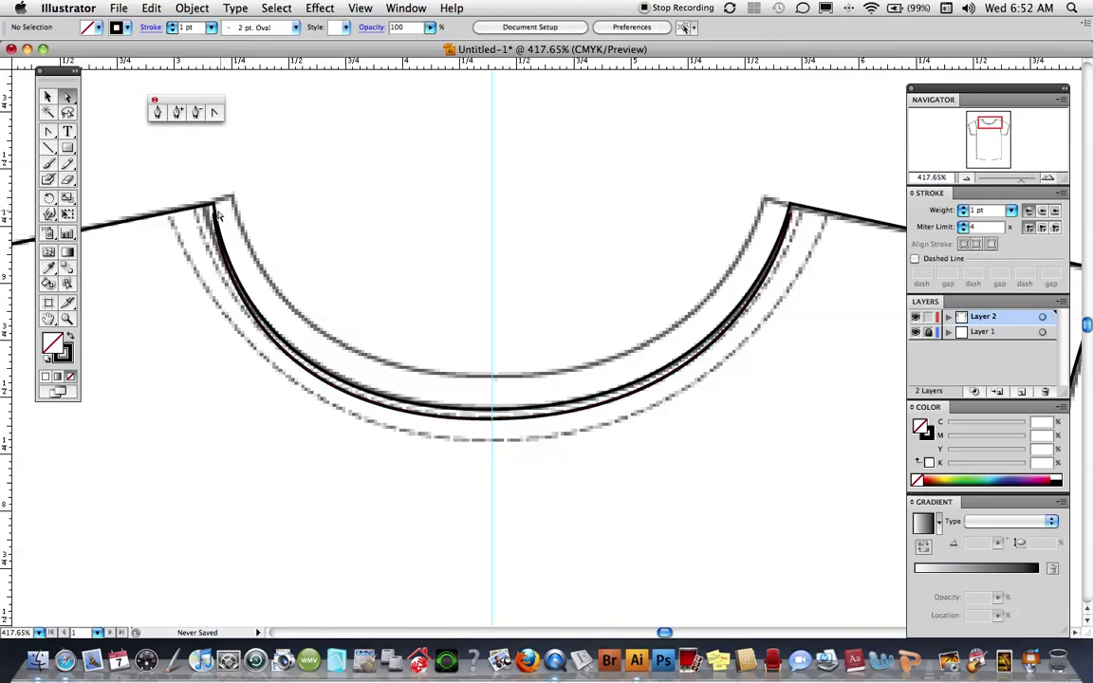
{"action": "left_click", "coordinate": [218, 221]}
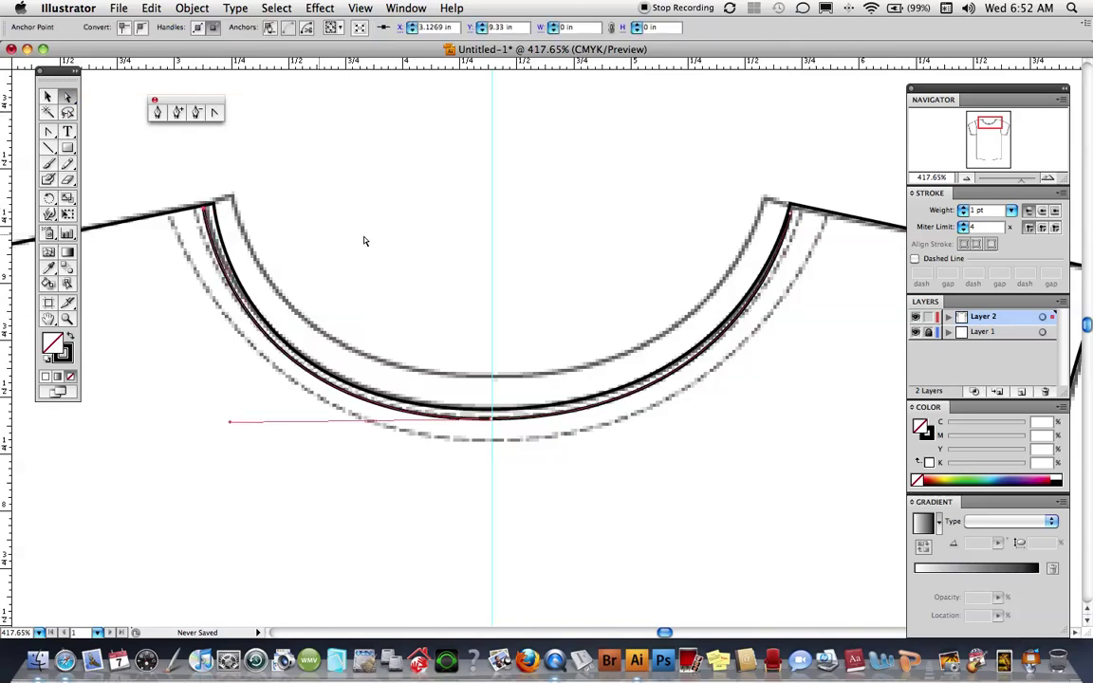
{"action": "left_click", "coordinate": [792, 217]}
{"action": "left_click_drag", "start_coordinate": [793, 218], "coordinate": [762, 270]}
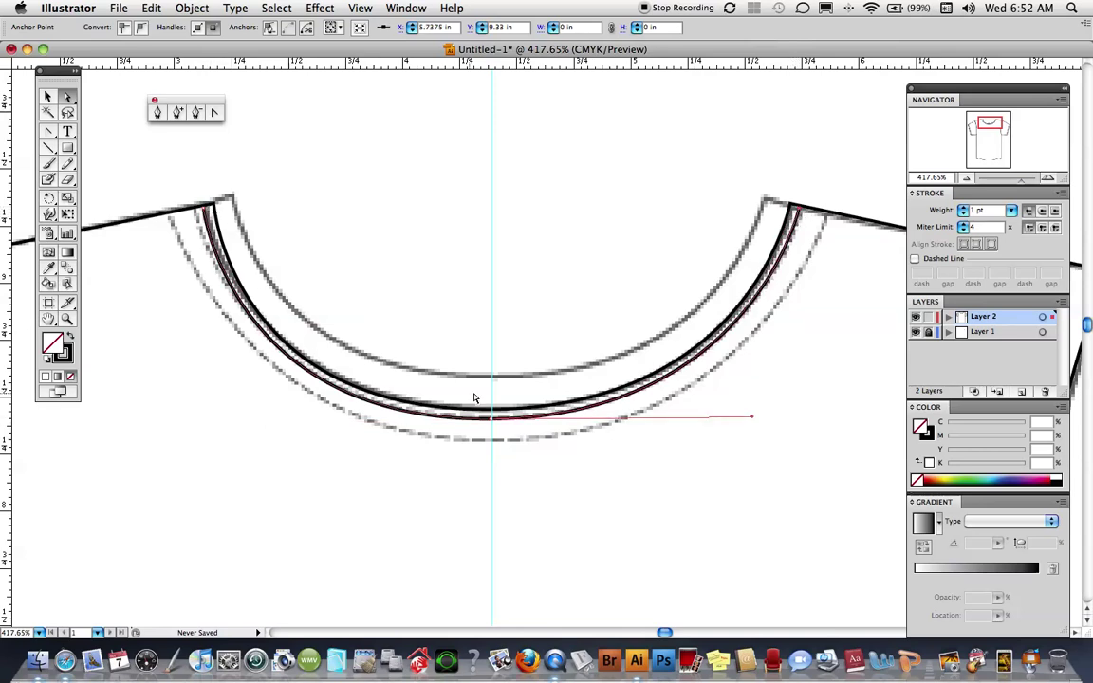
Step: Give the copied neckline curve a 0.5 pt dashed stroke with a 3.5 pt dash and 1 pt gap, and deselect it
{"action": "left_click", "coordinate": [915, 259]}
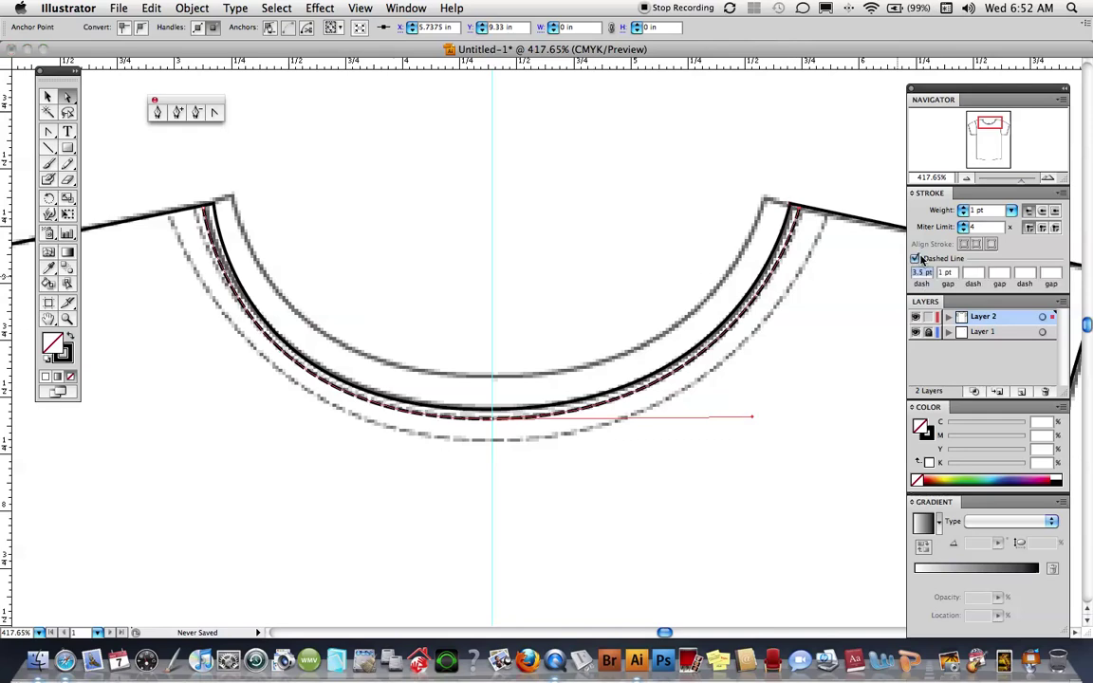
{"action": "left_click", "coordinate": [1011, 211]}
{"action": "left_click", "coordinate": [934, 169]}
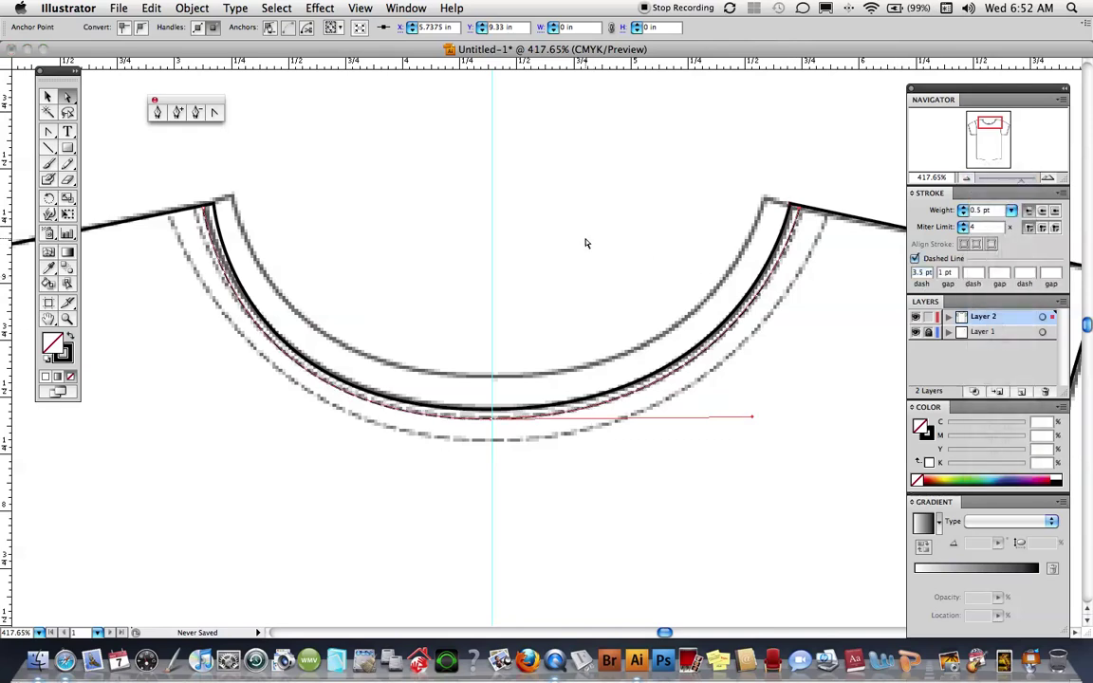
{"action": "key", "text": "super+z"}
{"action": "key", "text": "super+shift+z"}
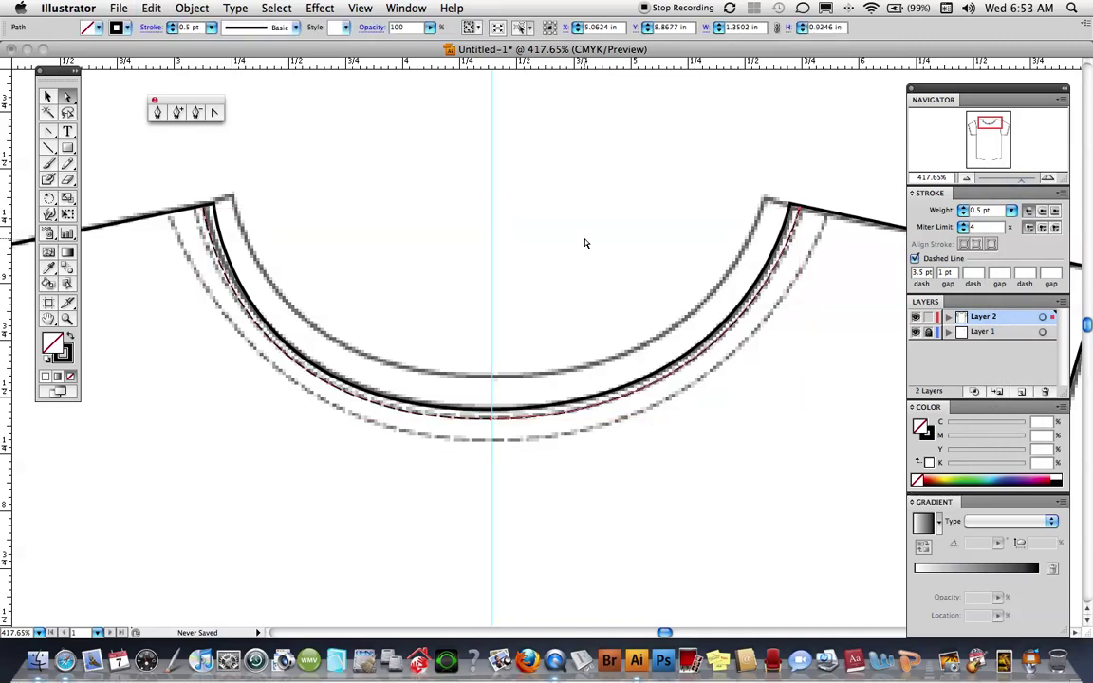
{"action": "left_click", "coordinate": [585, 244]}
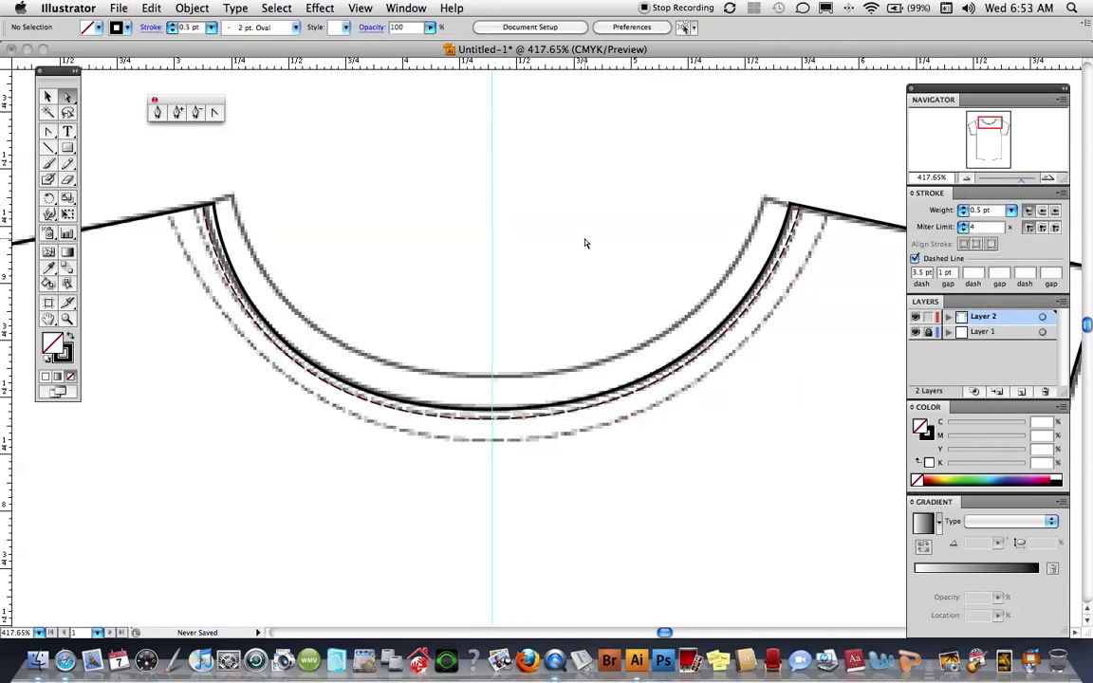
Step: Duplicate the dashed neckline curve, lower the copy until its centre meets the template's outer stitch line, and deselect
{"action": "left_click", "coordinate": [492, 423]}
{"action": "key", "text": "super+z"}
{"action": "key", "text": "super+z"}
{"action": "key", "text": "super+z"}
{"action": "key", "text": "super+z"}
{"action": "key", "text": "super+z"}
{"action": "key", "text": "super+z"}
{"action": "key", "text": "super+z"}
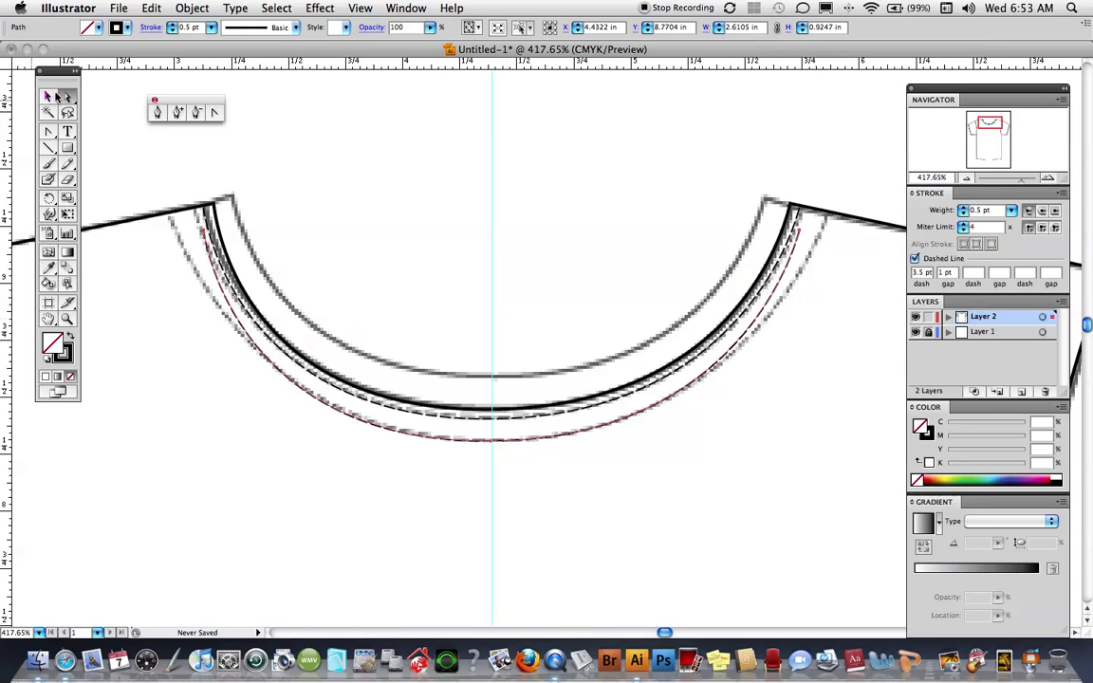
{"action": "left_click", "coordinate": [105, 142]}
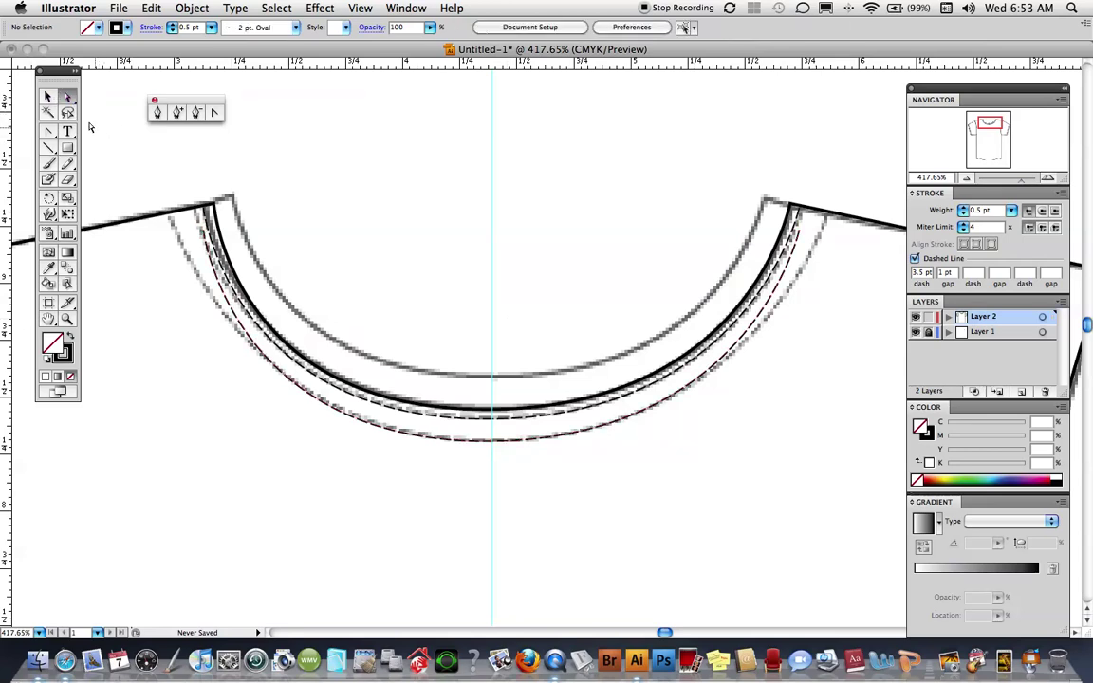
Step: Move both end anchors of the lower dashed curve outward to the ends of the template's outer stitch line
{"action": "left_click", "coordinate": [69, 98]}
{"action": "left_click", "coordinate": [196, 226]}
{"action": "left_click_drag", "start_coordinate": [196, 225], "coordinate": [169, 216]}
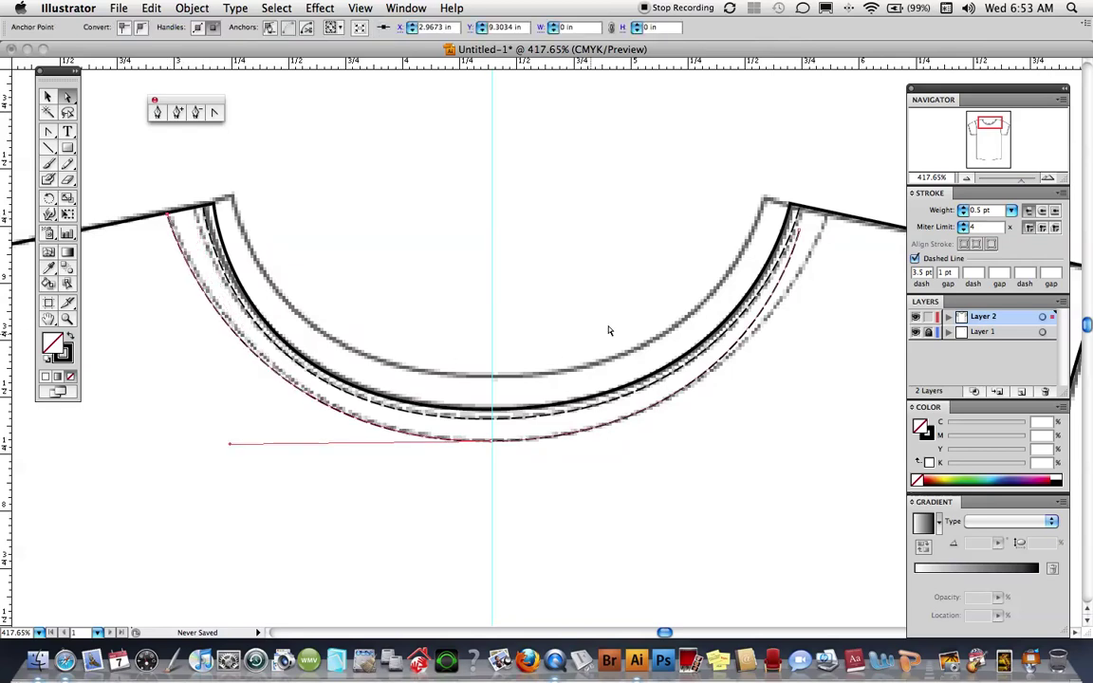
{"action": "left_click_drag", "start_coordinate": [800, 230], "coordinate": [826, 221]}
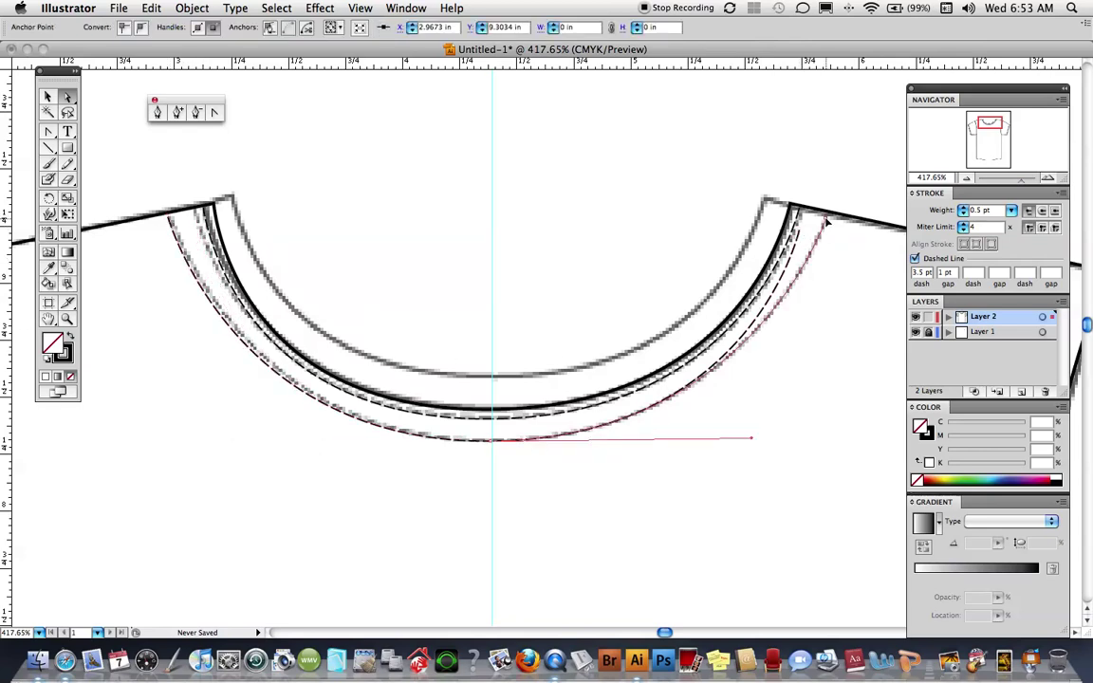
{"action": "left_click", "coordinate": [549, 275]}
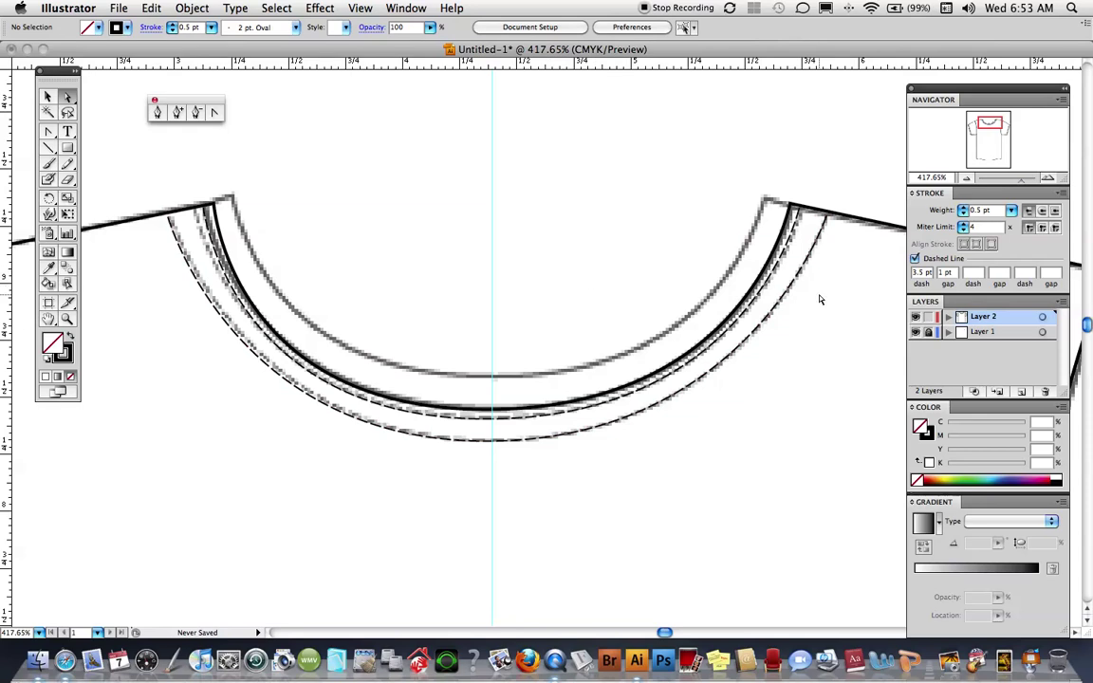
Step: Hide Layer 1 and fine-tune both end anchors of the outer dashed stitch line so they touch the shoulder lines
{"action": "left_click", "coordinate": [916, 331]}
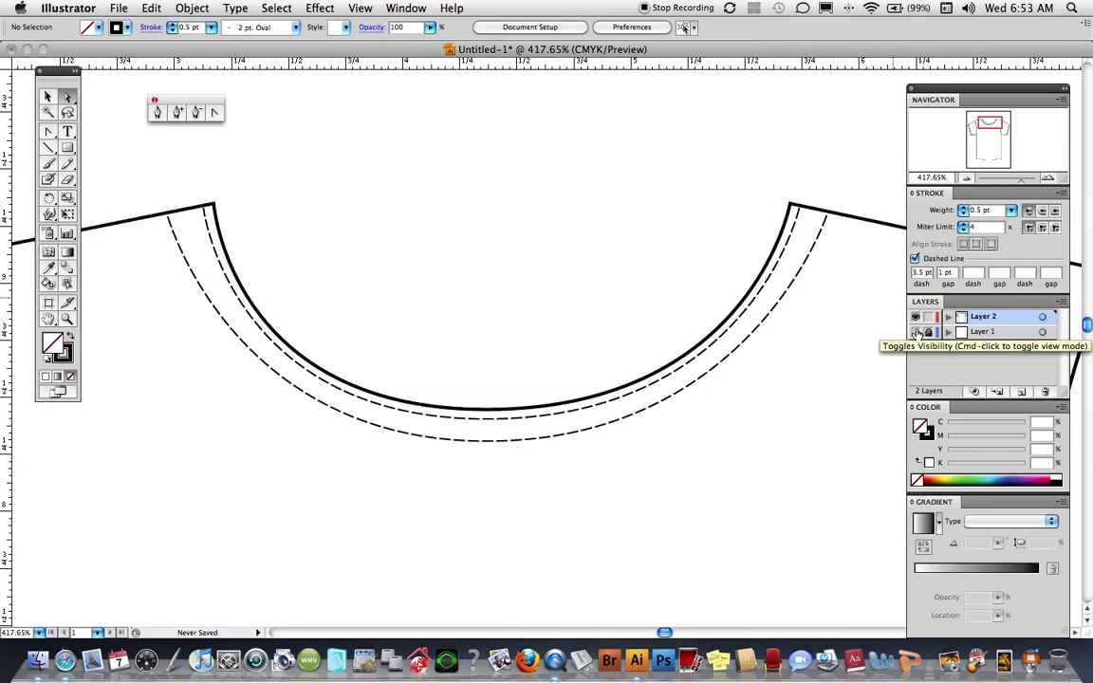
{"action": "left_click", "coordinate": [178, 217]}
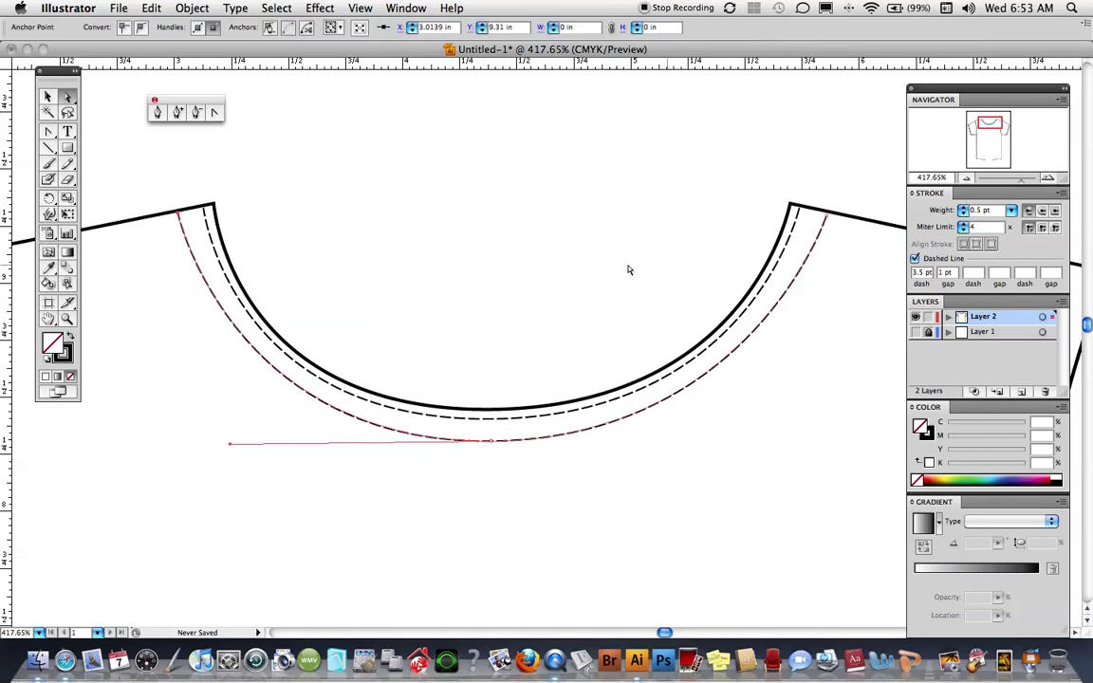
{"action": "left_click", "coordinate": [824, 217]}
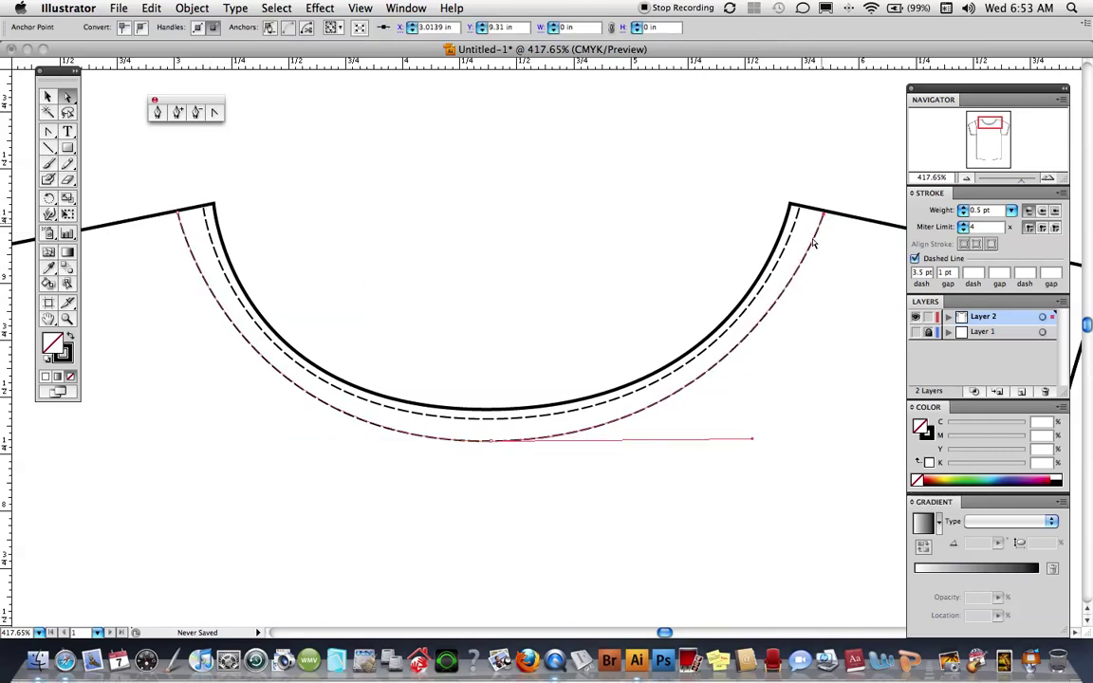
{"action": "left_click", "coordinate": [495, 284]}
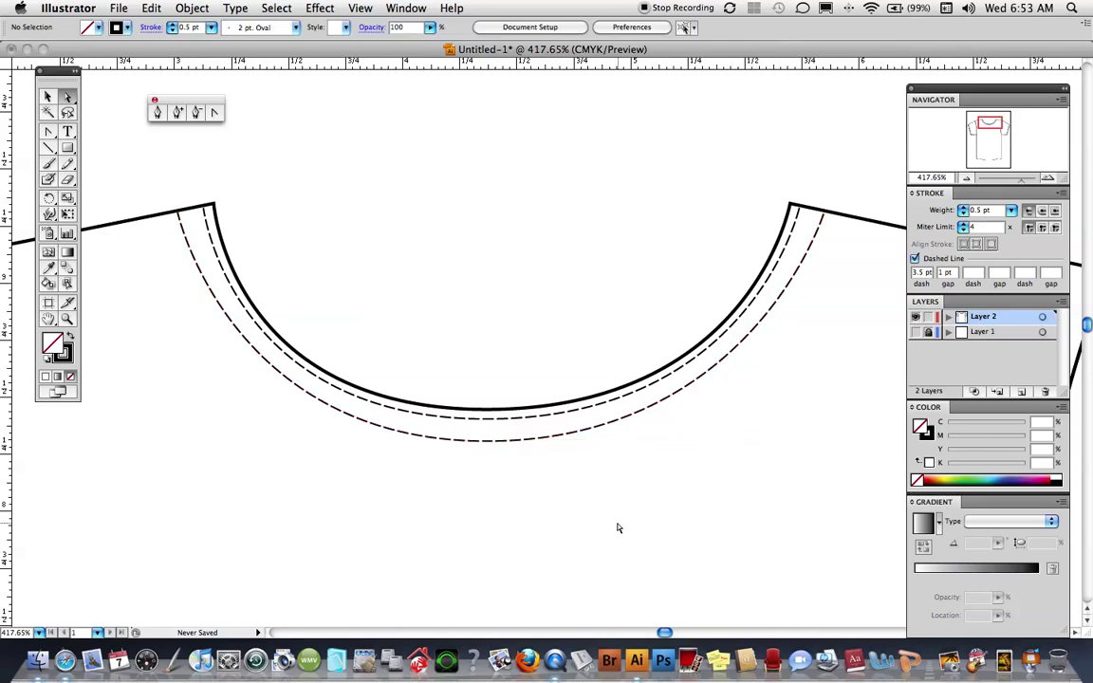
Step: Join the two open bottom end anchors of the shirt body with a straight hem segment
{"action": "key", "text": "super+0"}
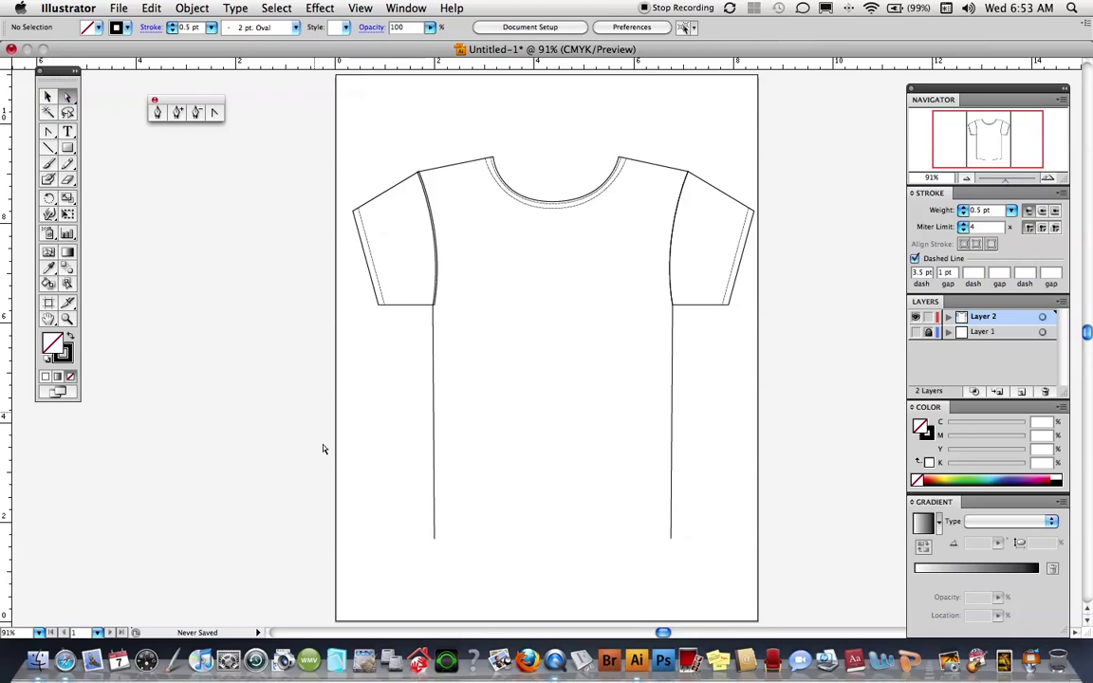
{"action": "left_click", "coordinate": [435, 537]}
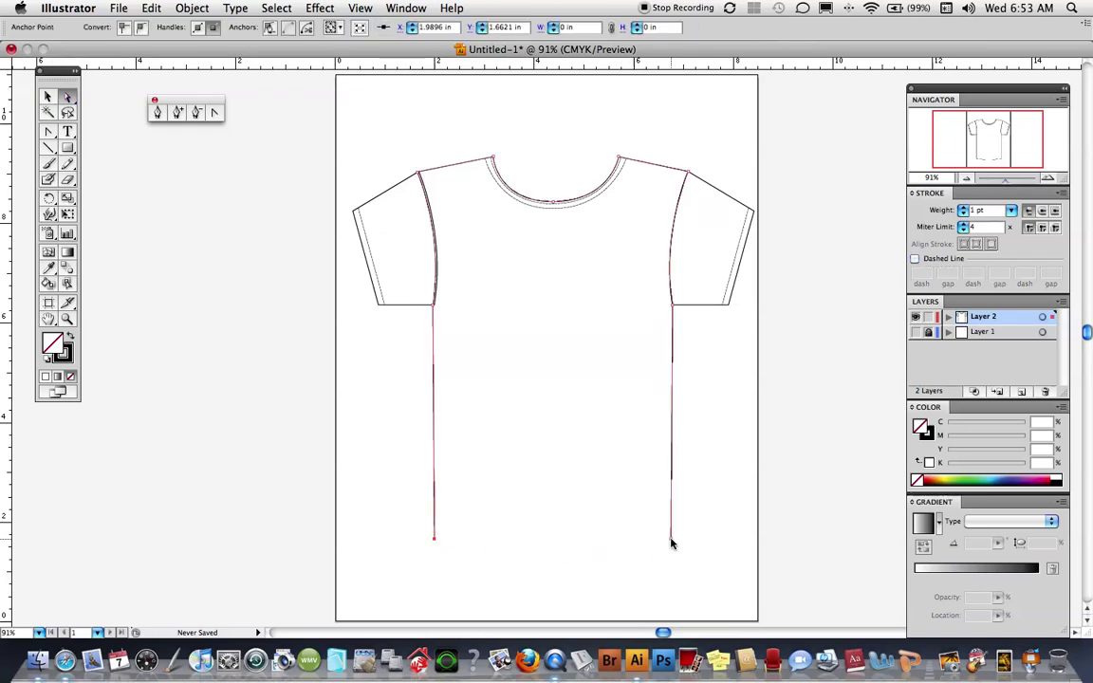
{"action": "key", "text": "super+a"}
{"action": "key", "text": "super+j"}
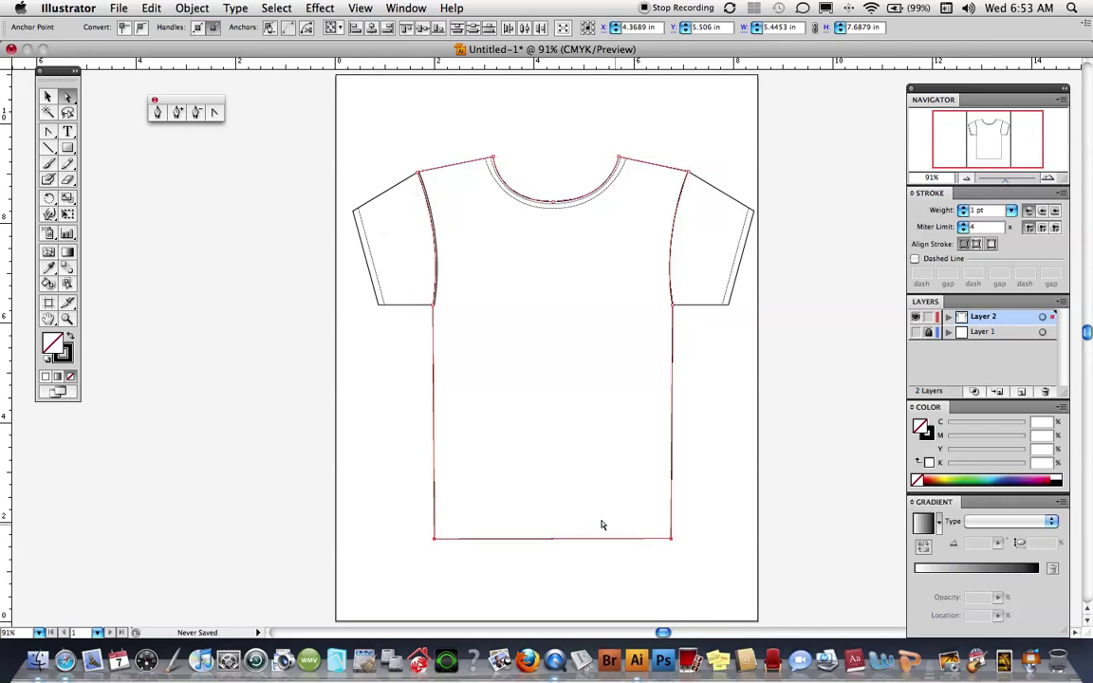
Step: Show Layer 1 again and add an anchor point to the shirt's hem segment on the centre guide
{"action": "left_click", "coordinate": [66, 319]}
{"action": "left_click_drag", "start_coordinate": [454, 463], "coordinate": [594, 535]}
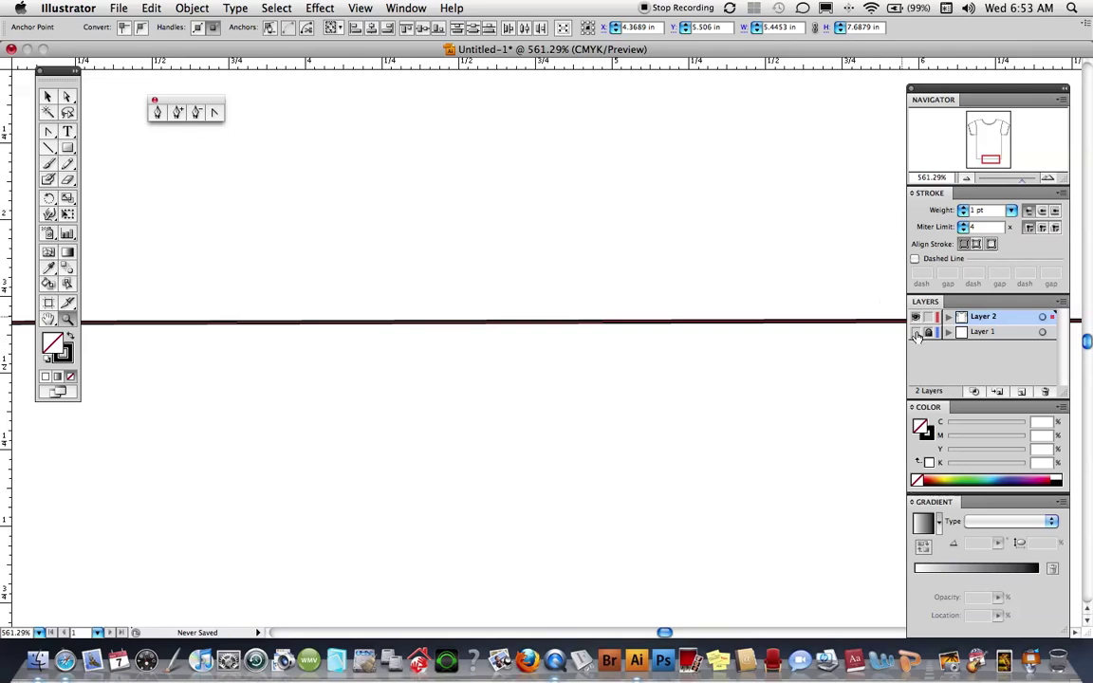
{"action": "left_click", "coordinate": [916, 333]}
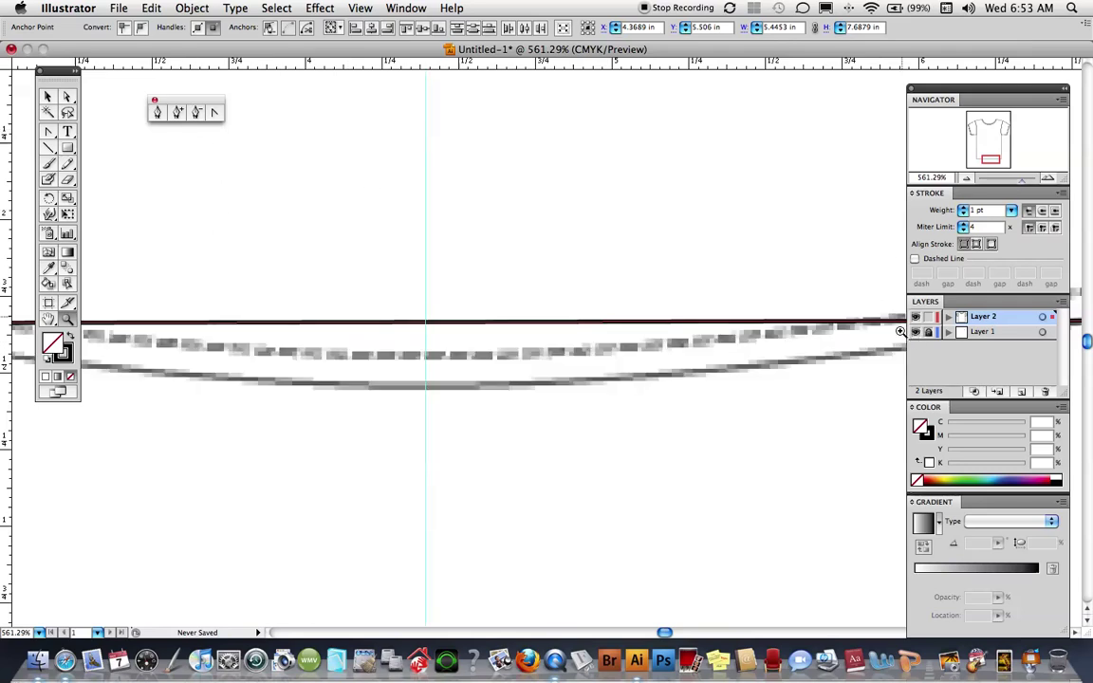
{"action": "left_click", "coordinate": [178, 113]}
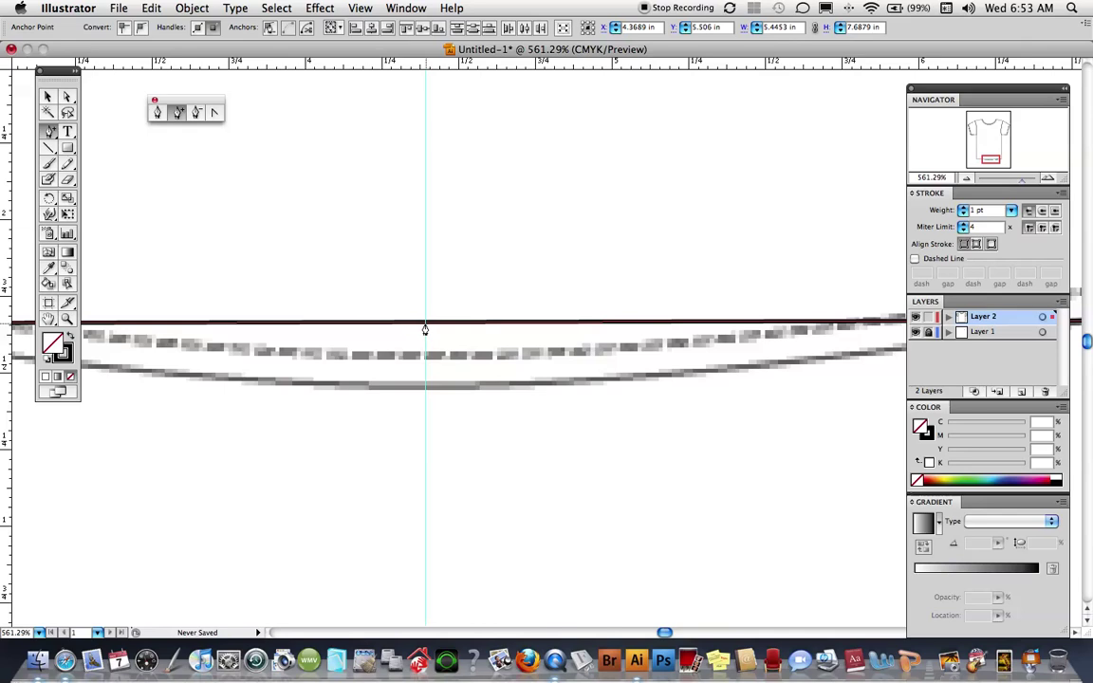
{"action": "left_click", "coordinate": [425, 324]}
Step: Select the hem's new centre anchor and nudge it down onto the template's solid hem line
{"action": "left_click", "coordinate": [67, 96]}
{"action": "left_click", "coordinate": [334, 281]}
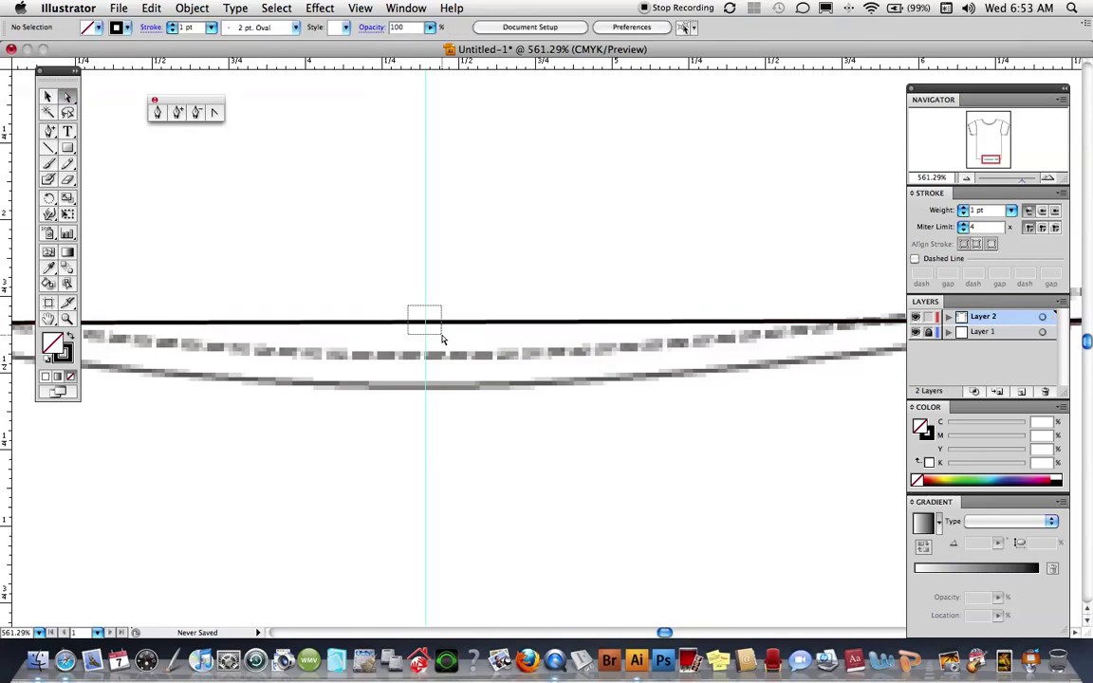
{"action": "left_click_drag", "start_coordinate": [441, 338], "coordinate": [442, 339]}
{"action": "key", "text": "Down"}
{"action": "key", "text": "Down"}
{"action": "key", "text": "Down"}
{"action": "key", "text": "Down"}
{"action": "key", "text": "Down"}
{"action": "key", "text": "Down"}
{"action": "key", "text": "Down"}
{"action": "key", "text": "Down"}
{"action": "key", "text": "Down"}
{"action": "key", "text": "Down"}
{"action": "key", "text": "Down"}
{"action": "key", "text": "Down"}
{"action": "key", "text": "Down"}
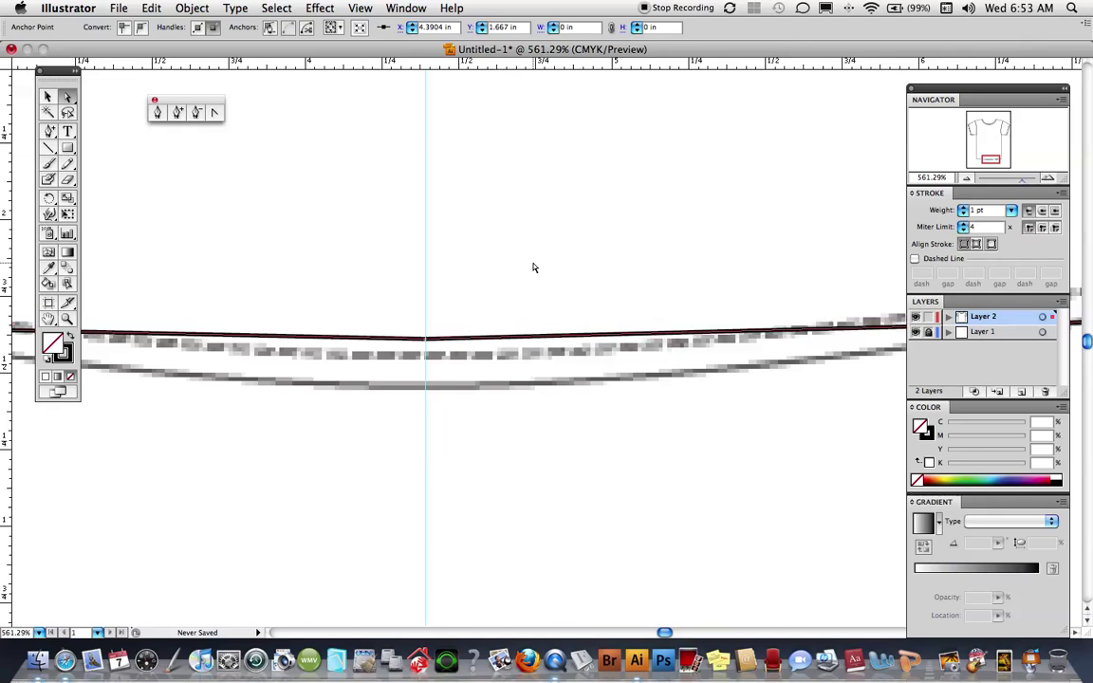
{"action": "key", "text": "Down"}
{"action": "key", "text": "Down"}
{"action": "key", "text": "Down"}
{"action": "key", "text": "Down"}
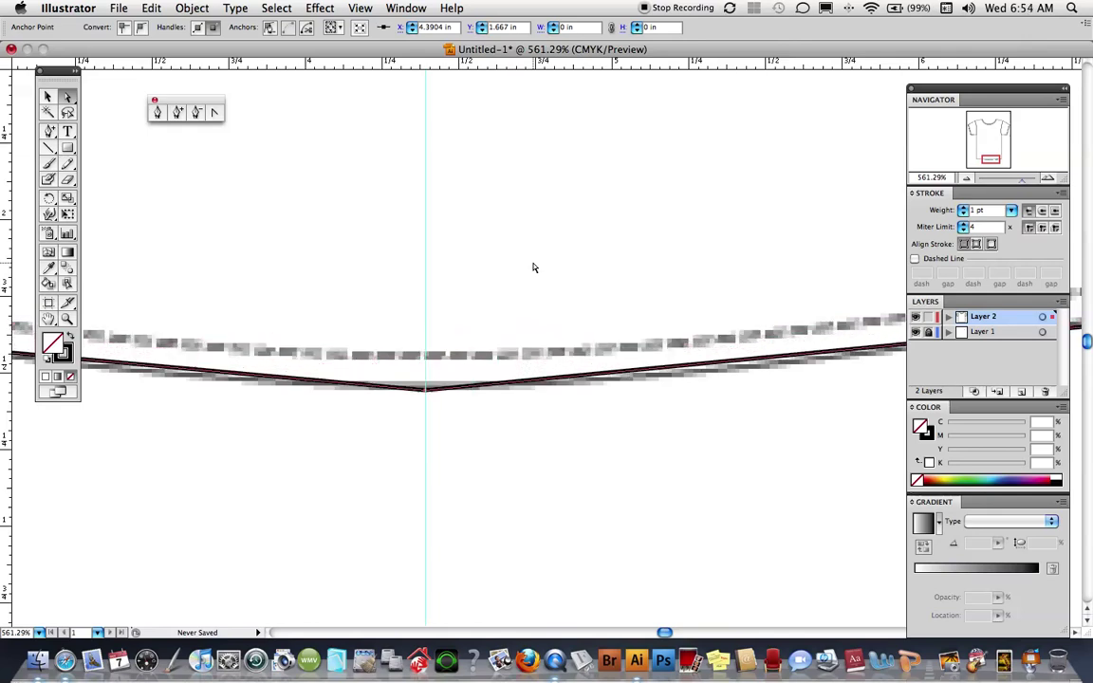
Step: Convert the hem's centre anchor to a smooth point with long horizontal handles so the hem curves along the template line
{"action": "left_click", "coordinate": [218, 113]}
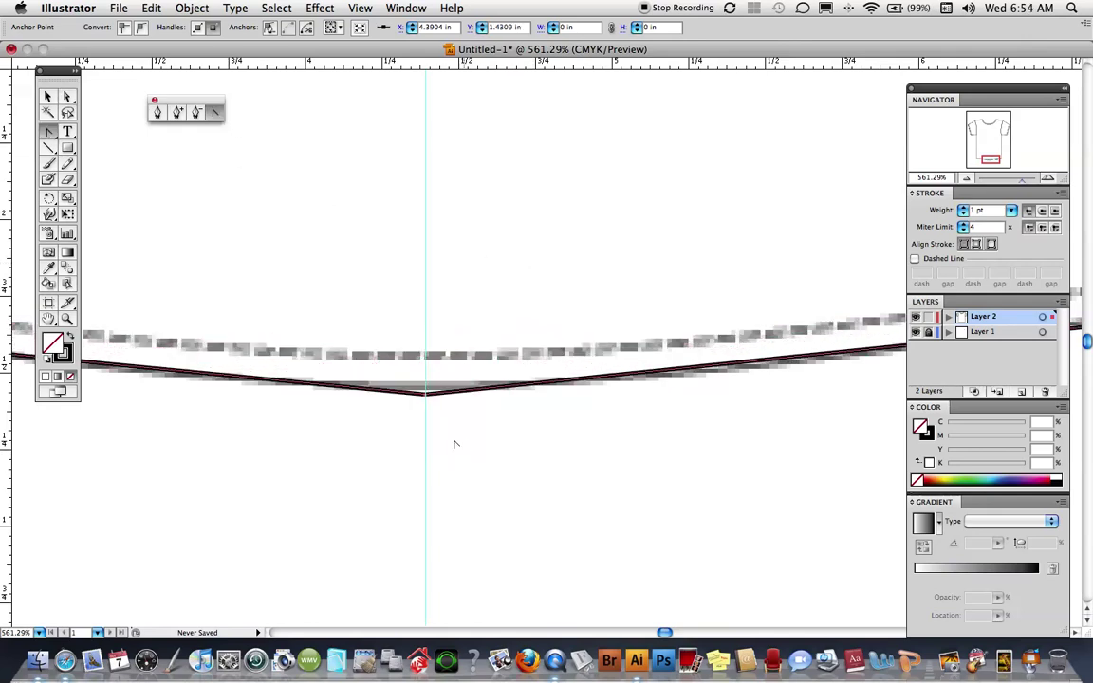
{"action": "left_click_drag", "start_coordinate": [427, 396], "coordinate": [652, 397]}
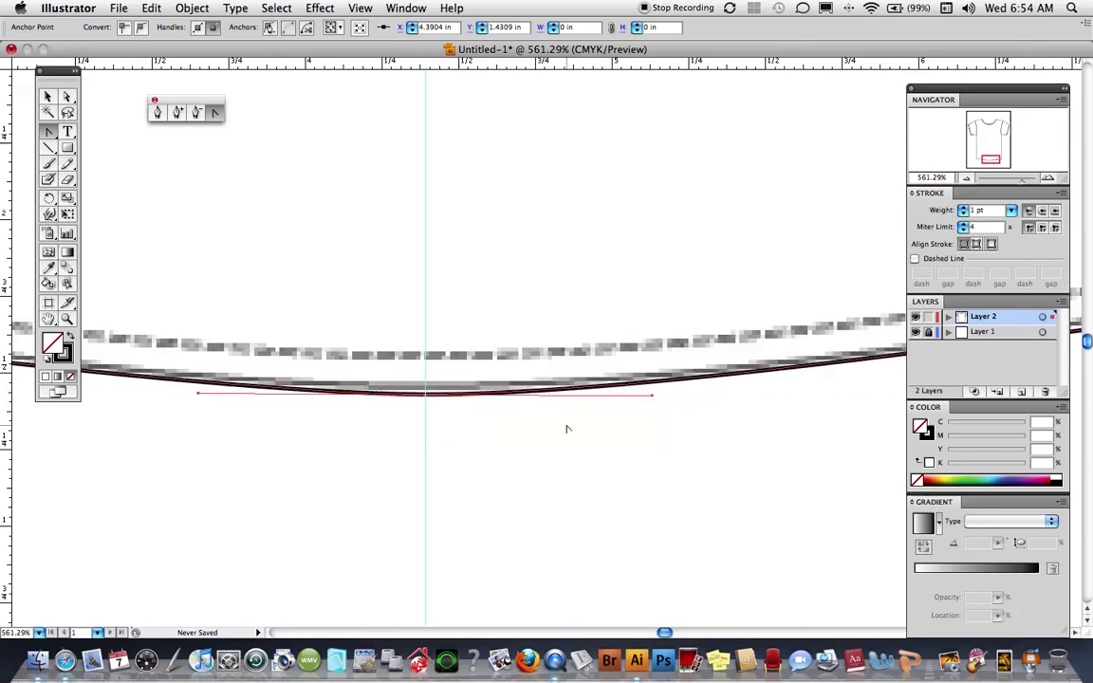
{"action": "left_click", "coordinate": [67, 95]}
{"action": "key", "text": "super+0"}
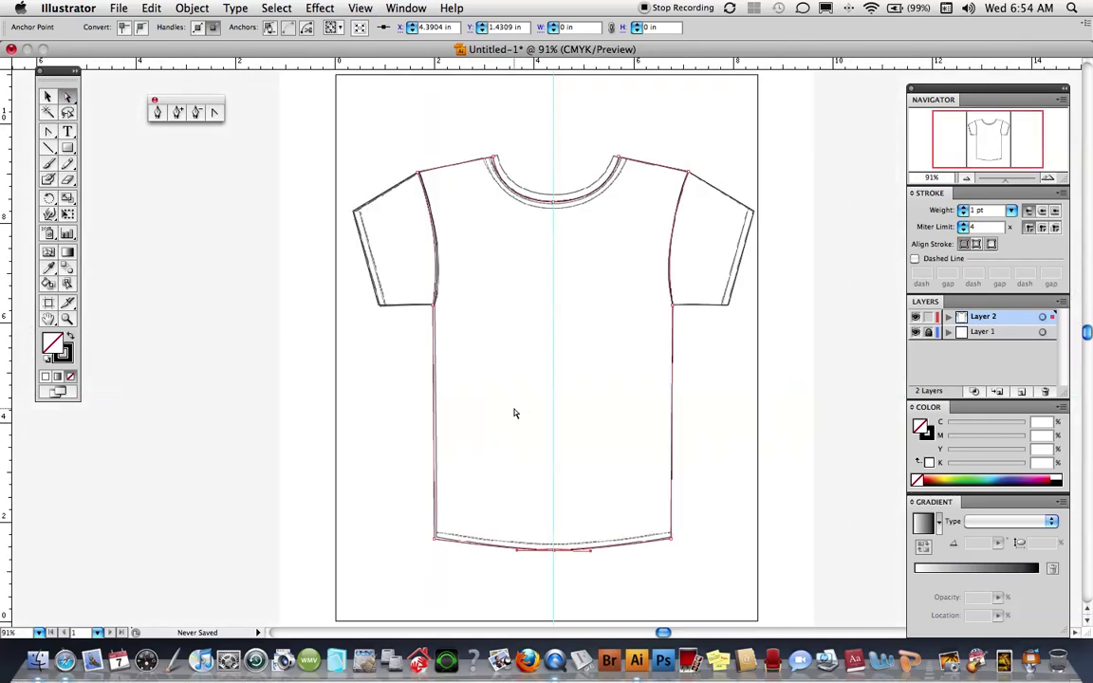
Step: Duplicate the curved hem segment in front and nudge the copy up onto the template's dashed hem line
{"action": "key", "text": "z"}
{"action": "left_click_drag", "start_coordinate": [360, 445], "coordinate": [643, 541]}
{"action": "scroll", "coordinate": [580, 464], "scroll_direction": "up", "scroll_amount": 3}
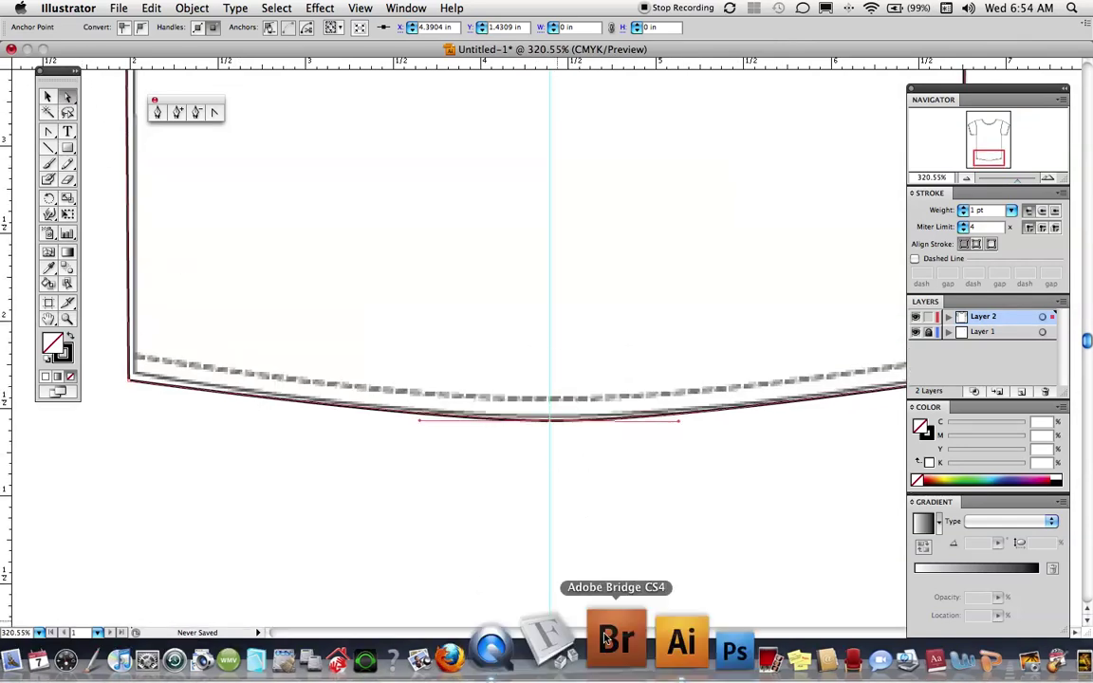
{"action": "left_click", "coordinate": [586, 466]}
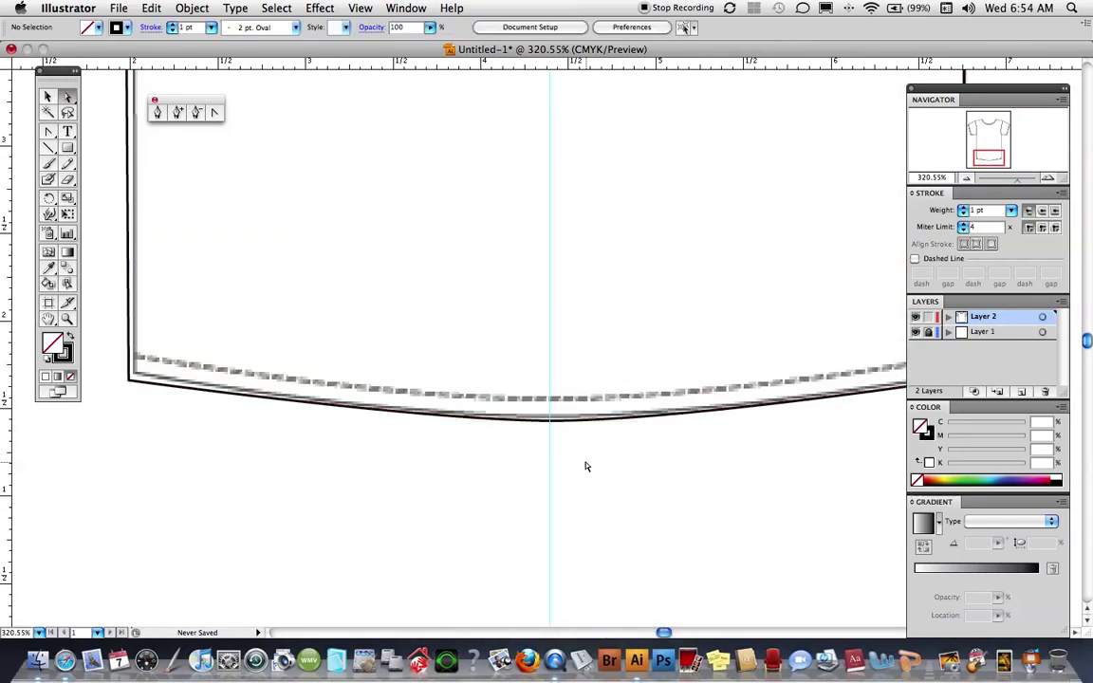
{"action": "left_click", "coordinate": [553, 424]}
{"action": "key", "text": "super+c"}
{"action": "key", "text": "super+f"}
{"action": "key", "text": "Up"}
{"action": "key", "text": "Up"}
{"action": "key", "text": "Up"}
{"action": "key", "text": "Up"}
{"action": "key", "text": "Up"}
{"action": "key", "text": "Up"}
{"action": "key", "text": "Up"}
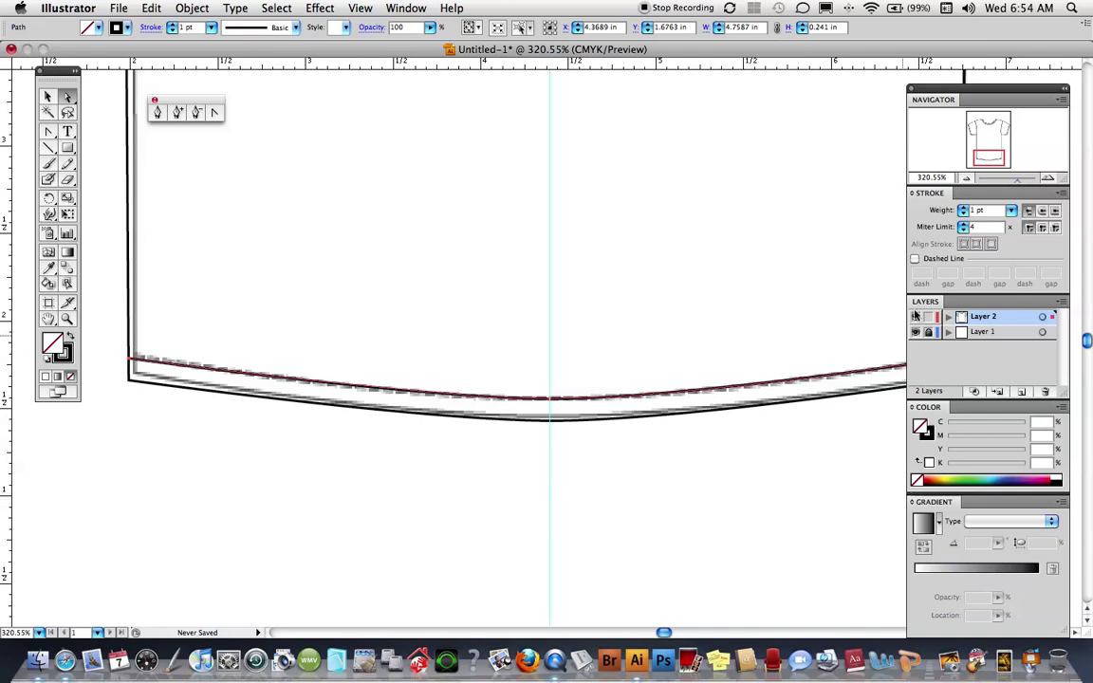
Step: Make the copied hem line dashed with a 3.5 pt dash and 1 pt gap, and set its weight to 0.5 pt
{"action": "left_click", "coordinate": [914, 260]}
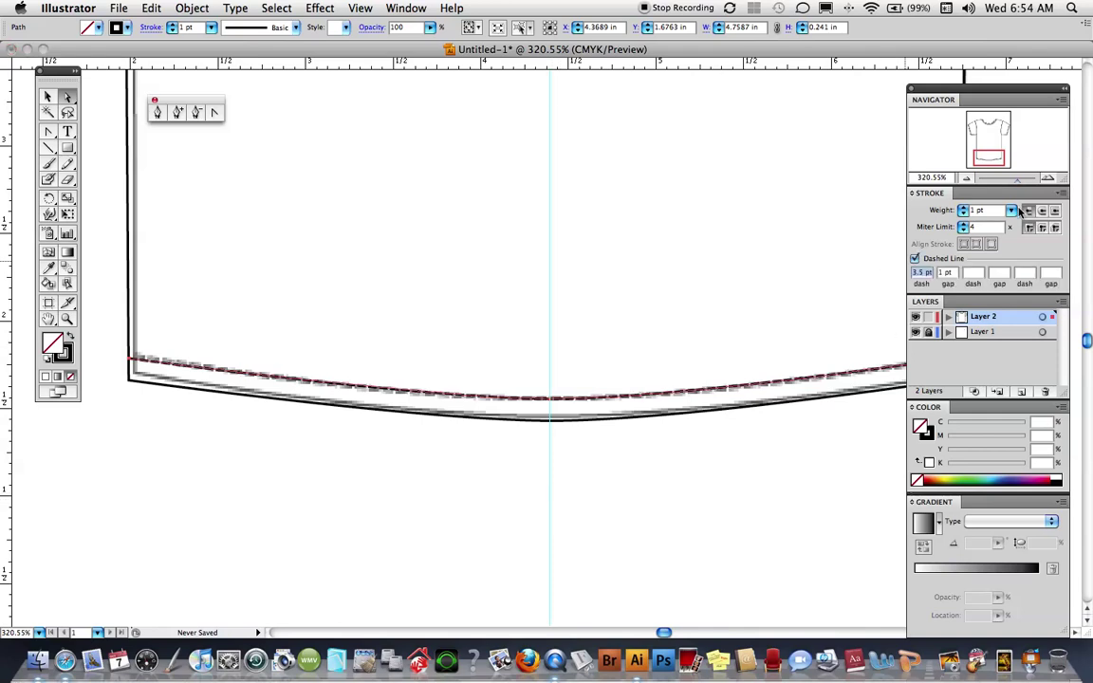
{"action": "left_click", "coordinate": [1011, 210]}
{"action": "left_click", "coordinate": [1002, 180]}
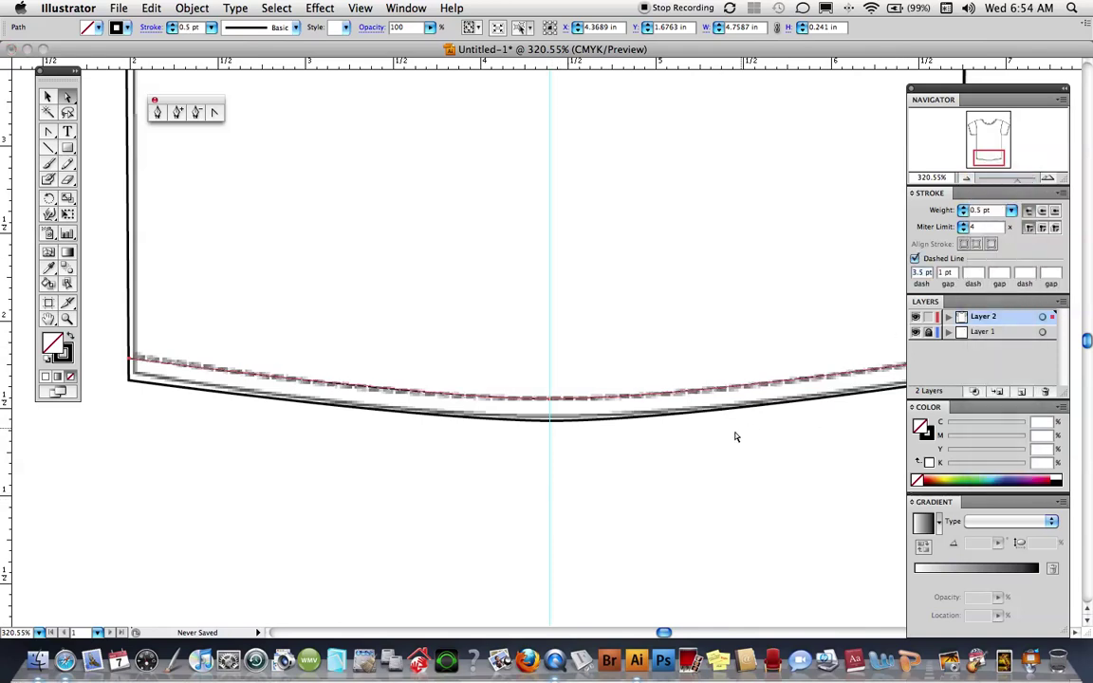
{"action": "left_click", "coordinate": [689, 475]}
Step: Duplicate the shirt's solid neckline curve and nudge the copy up onto the template's inner collar line
{"action": "left_click_drag", "start_coordinate": [691, 476], "coordinate": [674, 507]}
{"action": "scroll", "coordinate": [537, 376], "scroll_direction": "up", "scroll_amount": 8}
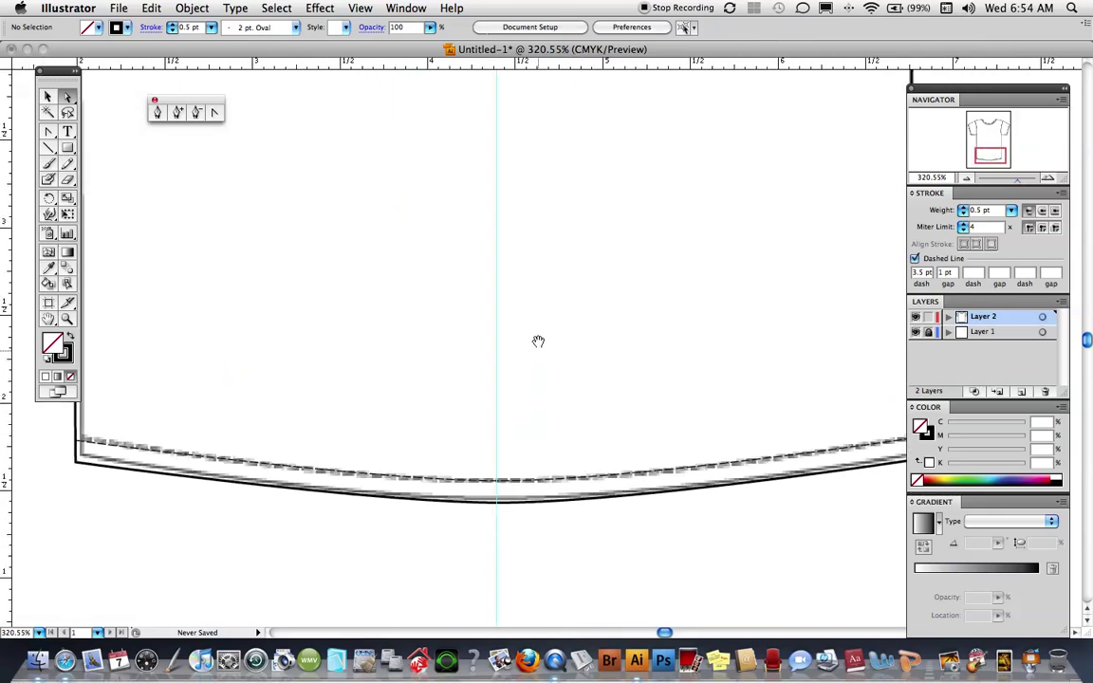
{"action": "left_click_drag", "start_coordinate": [505, 324], "coordinate": [612, 385]}
{"action": "scroll", "coordinate": [588, 361], "scroll_direction": "up", "scroll_amount": 5}
{"action": "left_click_drag", "start_coordinate": [564, 332], "coordinate": [540, 464]}
{"action": "scroll", "coordinate": [540, 463], "scroll_direction": "up", "scroll_amount": 2}
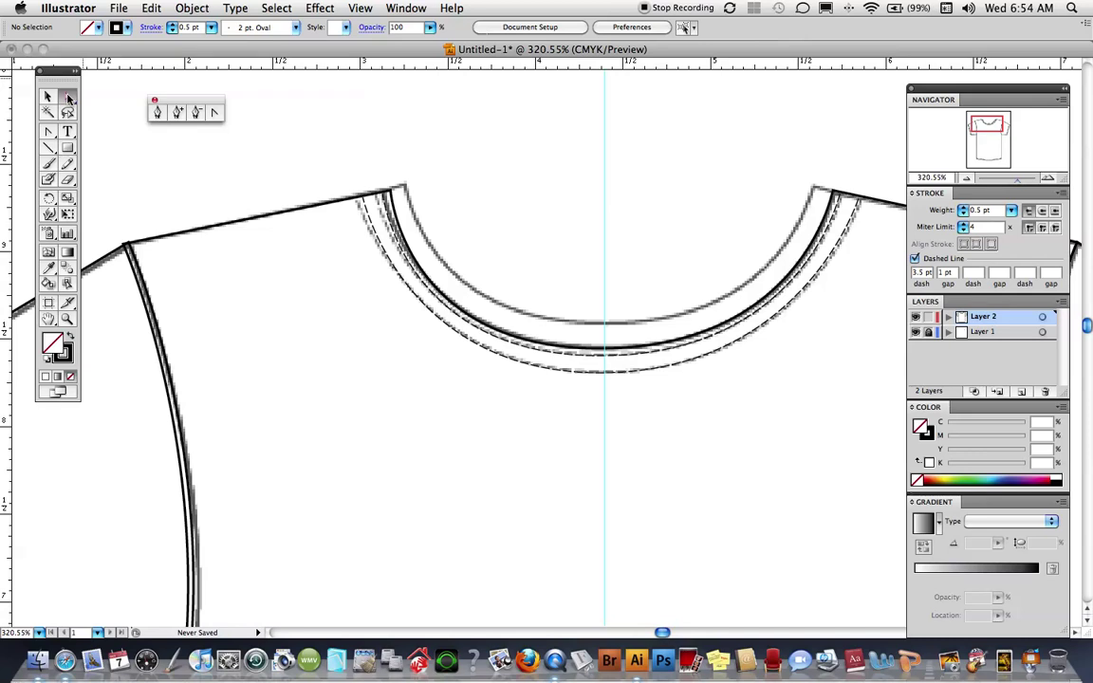
{"action": "left_click", "coordinate": [604, 352]}
{"action": "key", "text": "super+z"}
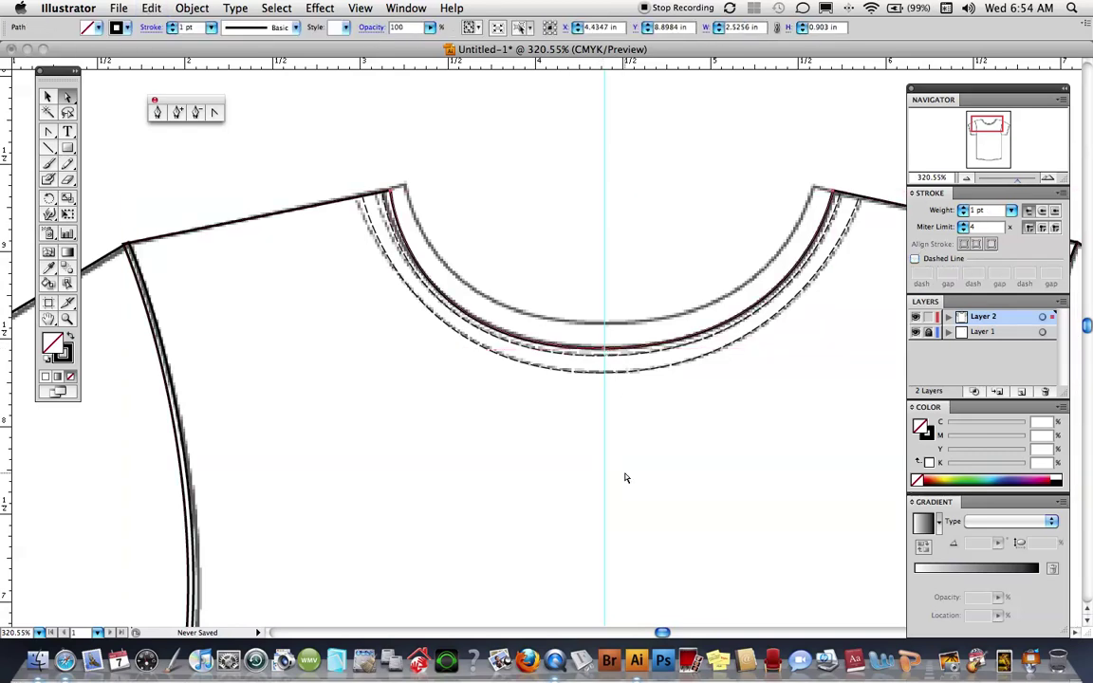
{"action": "key", "text": "super+z"}
{"action": "key", "text": "super+z"}
{"action": "key", "text": "super+z"}
{"action": "key", "text": "Up"}
{"action": "key", "text": "Up"}
{"action": "key", "text": "Up"}
{"action": "key", "text": "Up"}
{"action": "key", "text": "Up"}
{"action": "key", "text": "Up"}
{"action": "key", "text": "Up"}
{"action": "key", "text": "Up"}
{"action": "key", "text": "Up"}
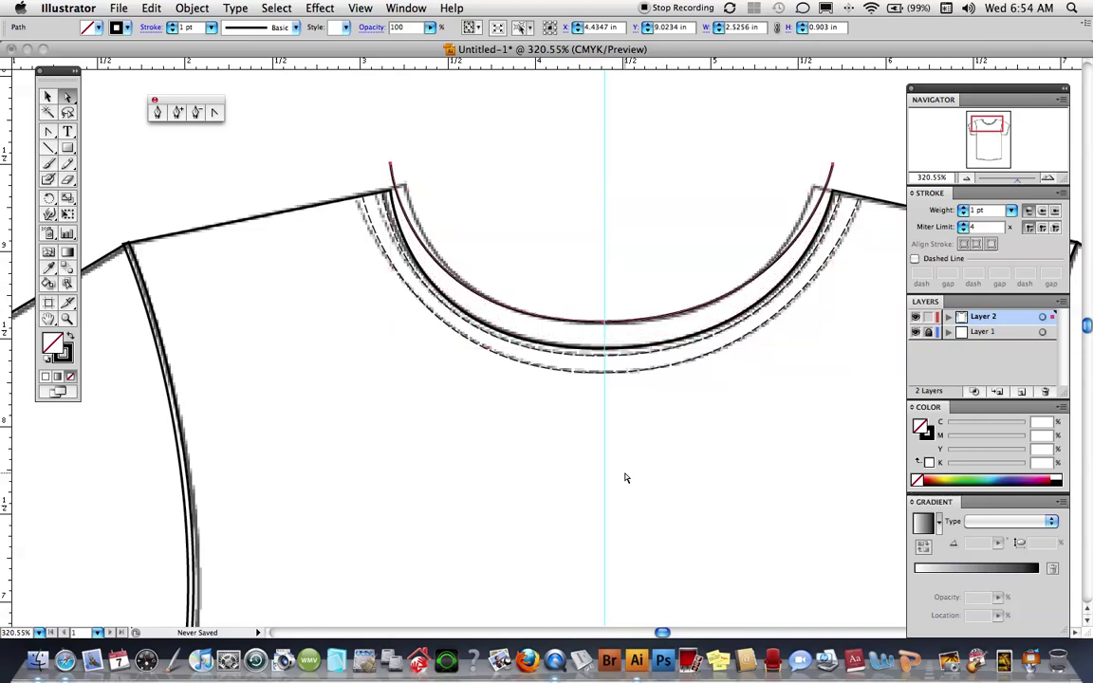
Step: Move both end anchors of the upper neckline copy inward and its centre anchor slightly down to match the template's collar edge
{"action": "left_click", "coordinate": [68, 99]}
{"action": "left_click", "coordinate": [351, 150]}
{"action": "left_click_drag", "start_coordinate": [390, 167], "coordinate": [403, 163]}
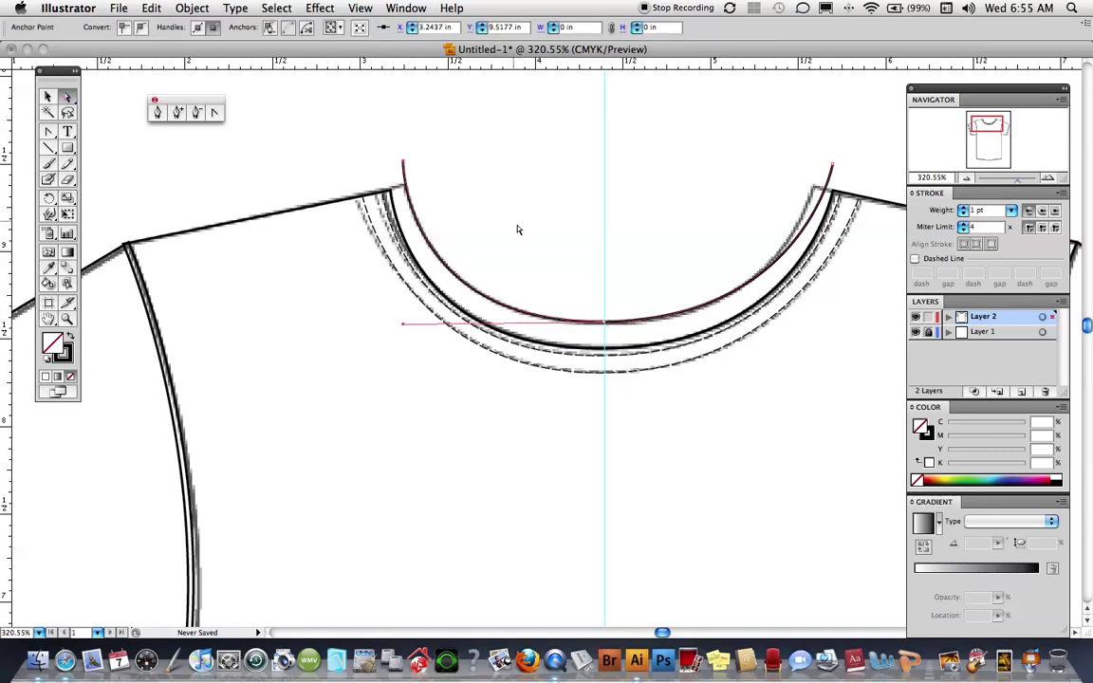
{"action": "left_click", "coordinate": [604, 324]}
{"action": "left_click", "coordinate": [605, 326]}
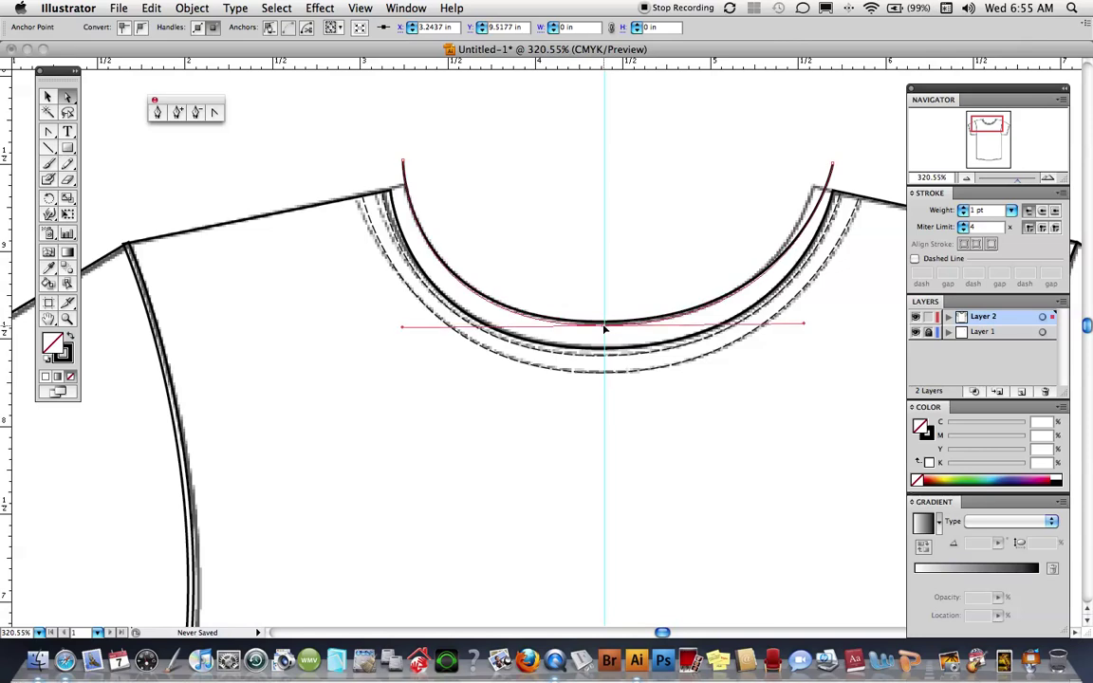
{"action": "left_click_drag", "start_coordinate": [831, 169], "coordinate": [820, 163]}
{"action": "left_click", "coordinate": [713, 176]}
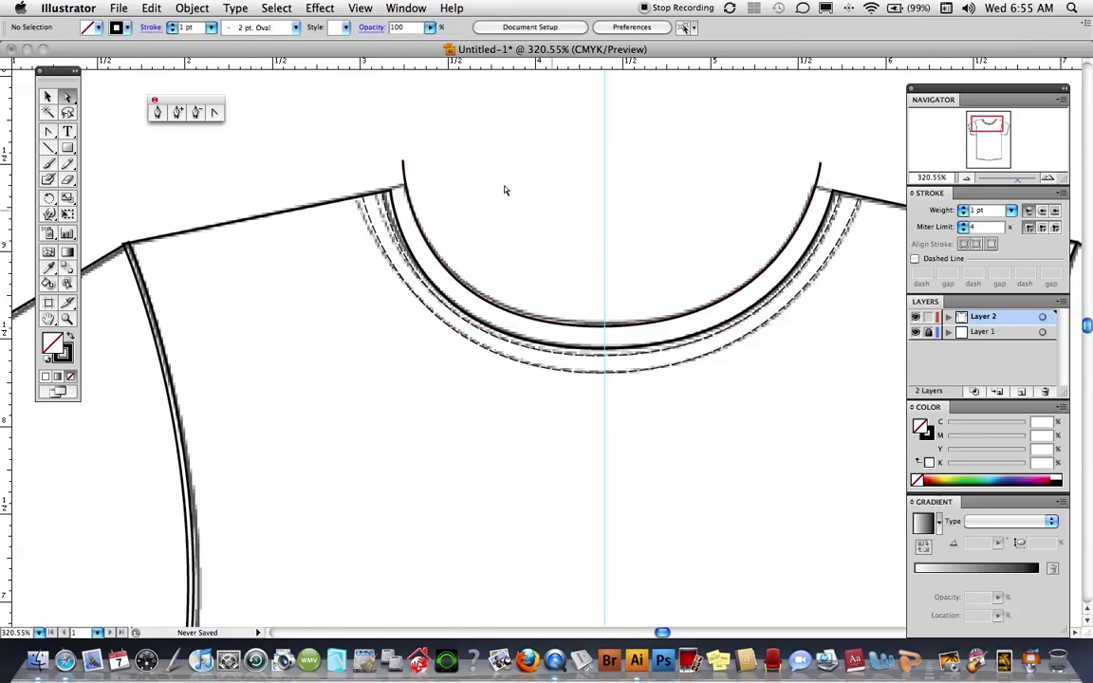
Step: Add anchor points to the upper collar curve at both template collar corners and delete the end anchors extending above them
{"action": "left_click", "coordinate": [178, 111]}
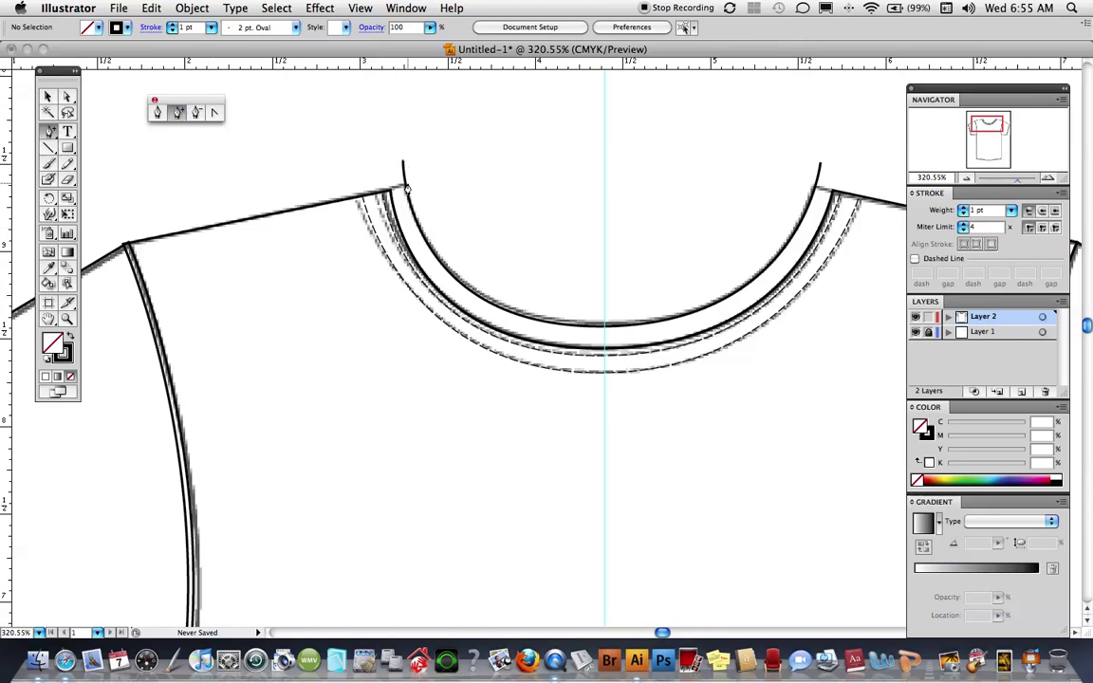
{"action": "left_click", "coordinate": [406, 190]}
{"action": "left_click", "coordinate": [197, 112]}
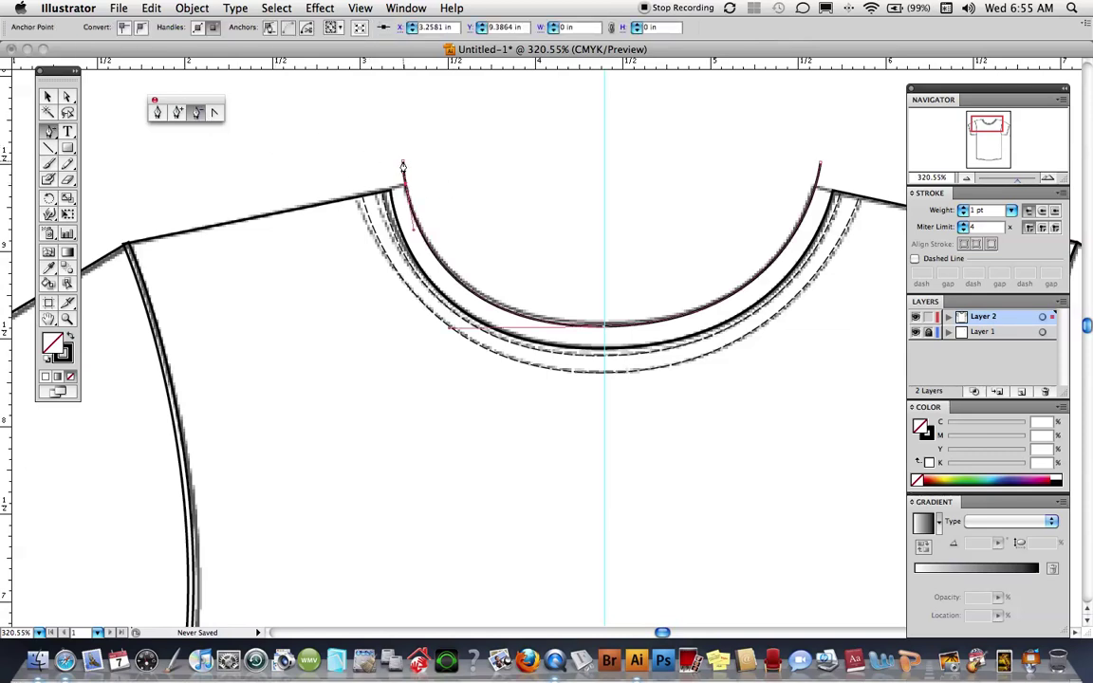
{"action": "left_click", "coordinate": [177, 112]}
{"action": "left_click", "coordinate": [814, 191]}
{"action": "left_click", "coordinate": [196, 112]}
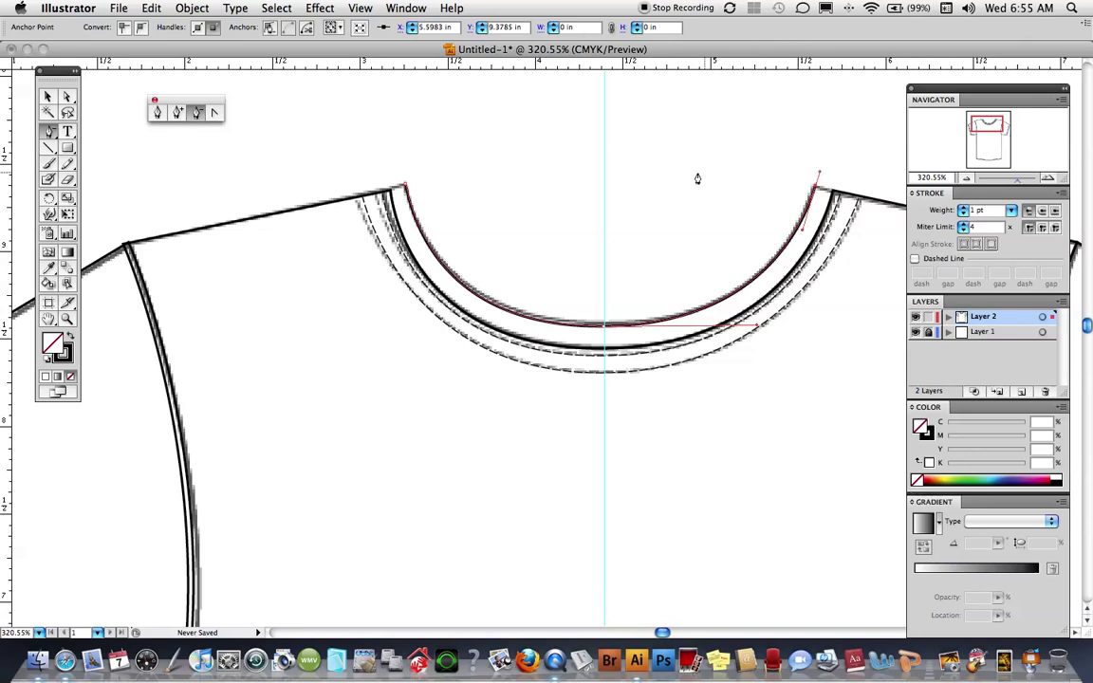
{"action": "left_click", "coordinate": [479, 149]}
{"action": "left_click", "coordinate": [675, 227]}
Step: Join the left end anchors of the upper and lower collar curves with a straight segment
{"action": "left_click", "coordinate": [66, 96]}
{"action": "left_click", "coordinate": [350, 146]}
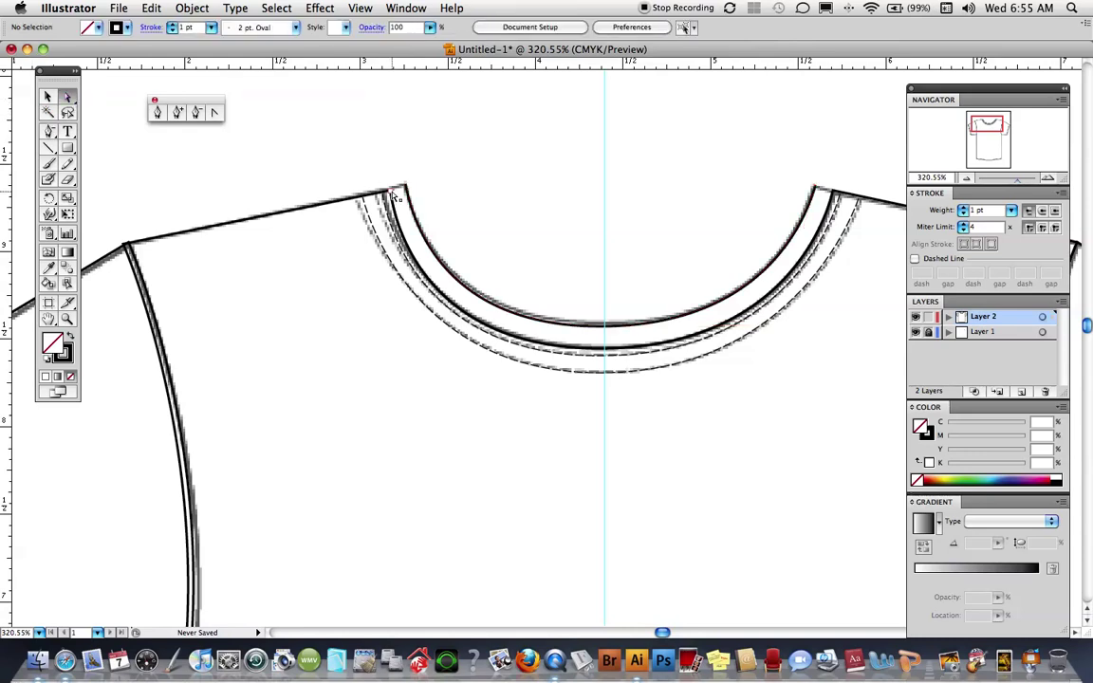
{"action": "left_click", "coordinate": [405, 190]}
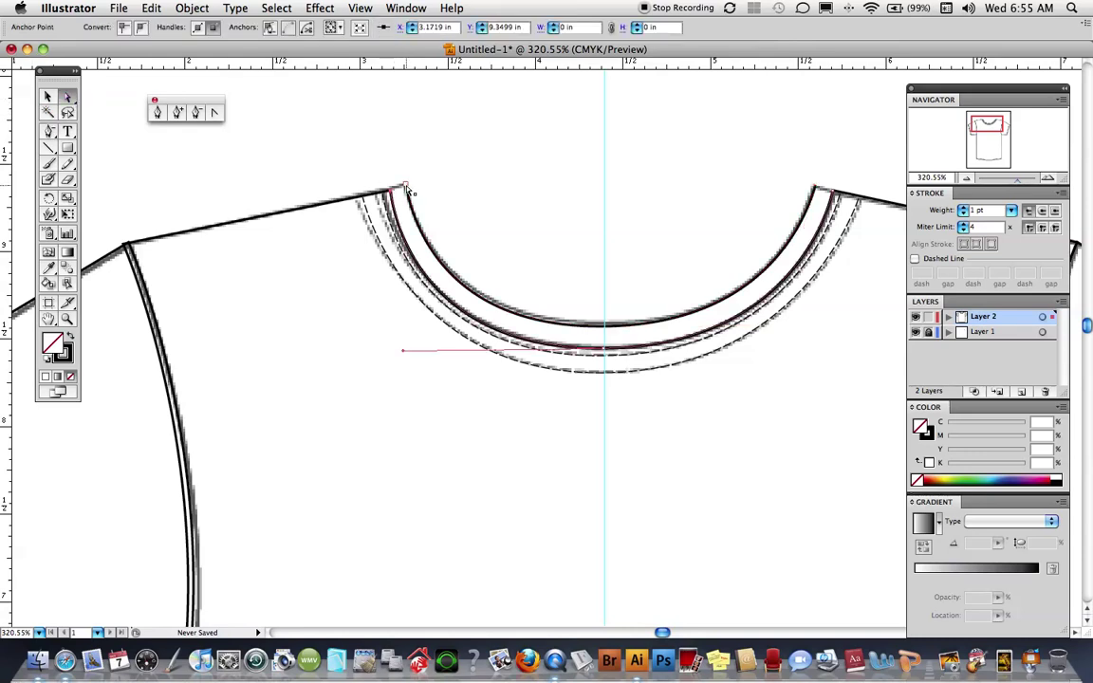
{"action": "left_click", "coordinate": [408, 190]}
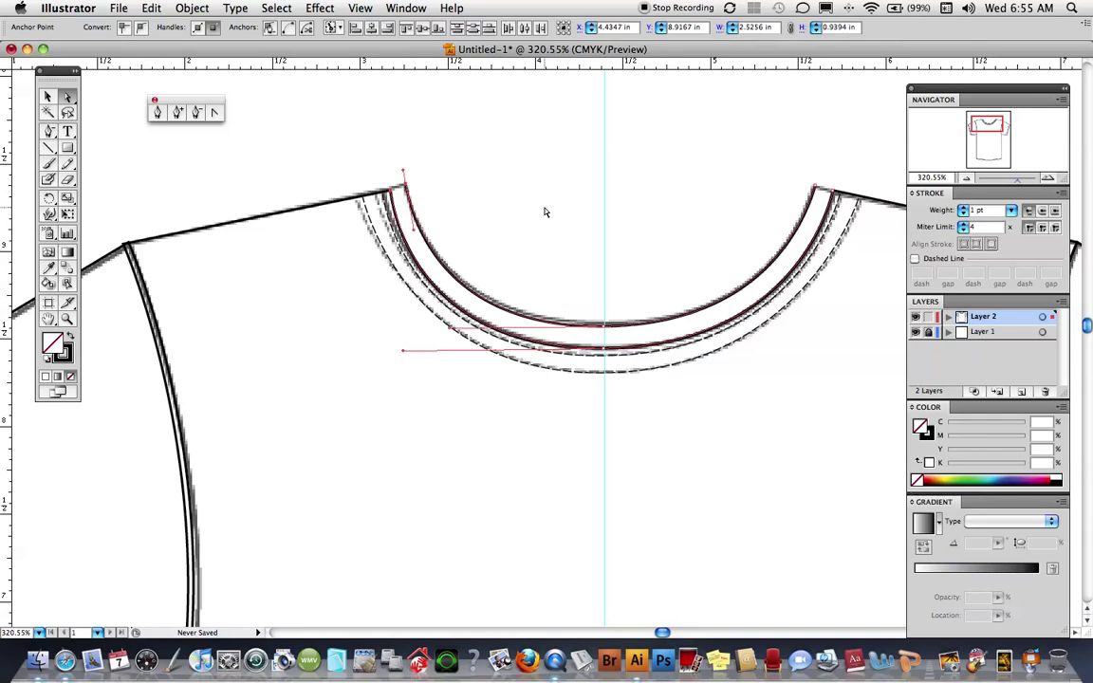
{"action": "key", "text": "ctrl+z"}
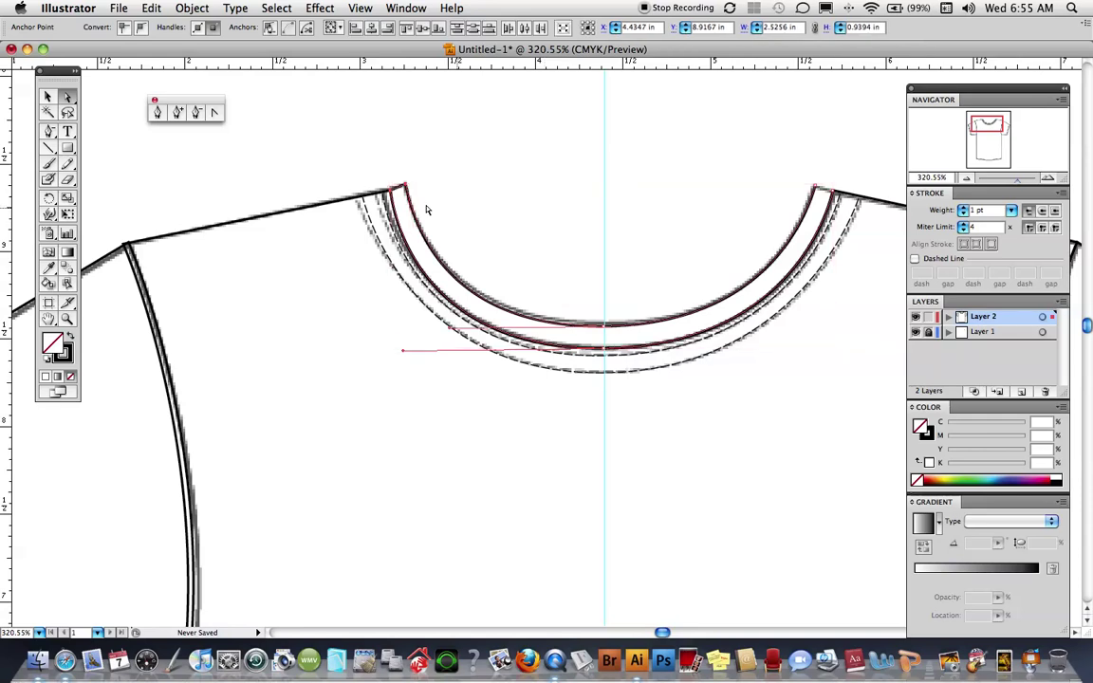
Step: Join the right end anchors of the upper and lower collar curves to close the collar band
{"action": "left_click", "coordinate": [731, 195]}
{"action": "left_click", "coordinate": [837, 194]}
{"action": "left_click", "coordinate": [816, 188]}
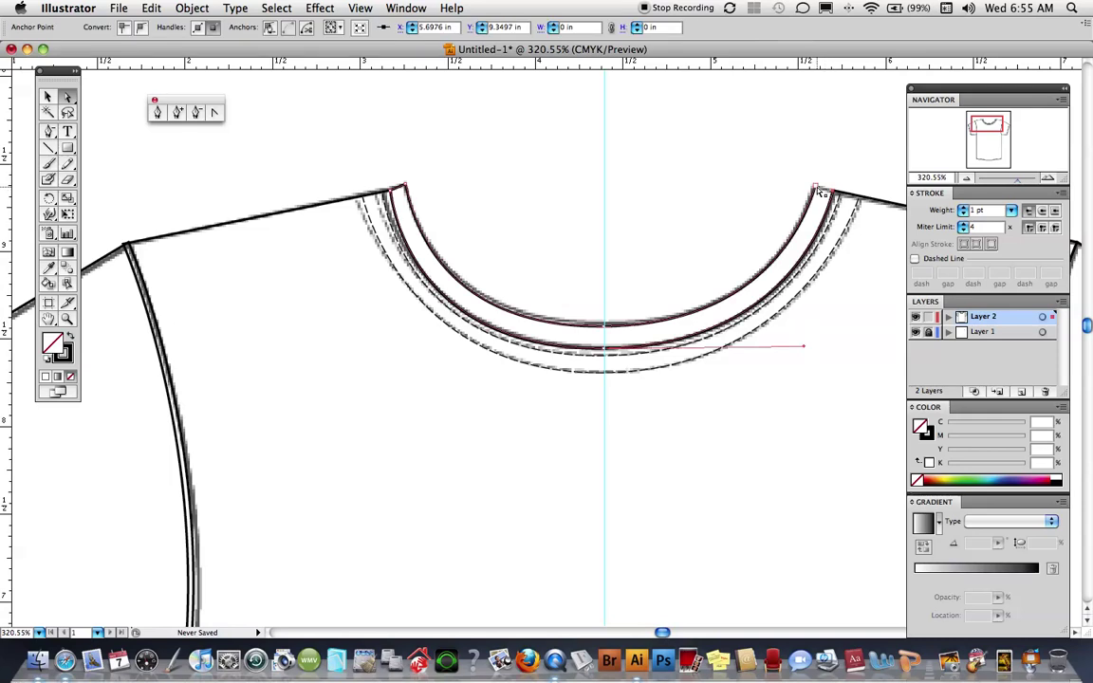
{"action": "left_click", "coordinate": [817, 189], "text": "alt"}
{"action": "key", "text": "super+g"}
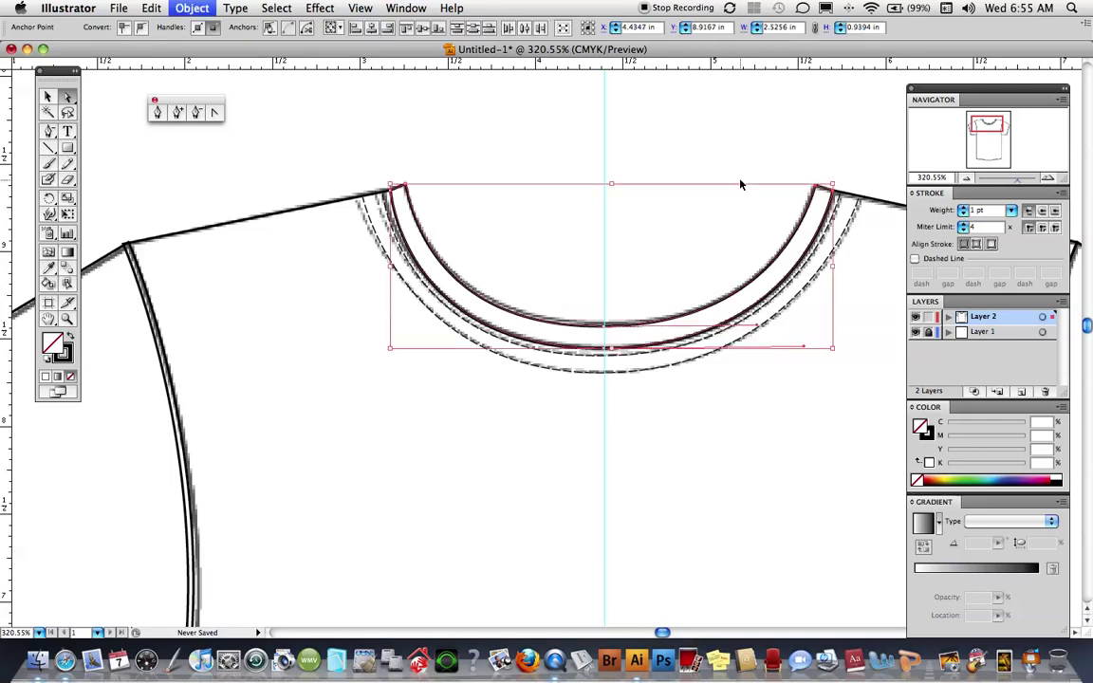
{"action": "left_click", "coordinate": [642, 186]}
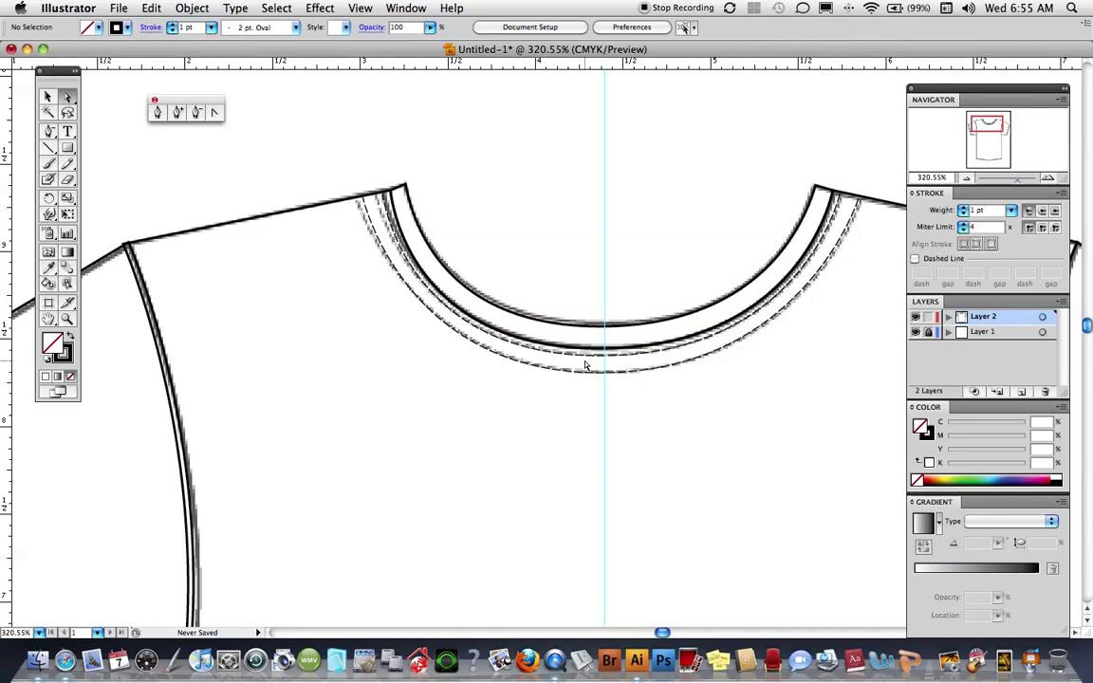
Step: Hide Layer 1 and nudge the closed collar band up, away from the shirt body
{"action": "key", "text": "super+0"}
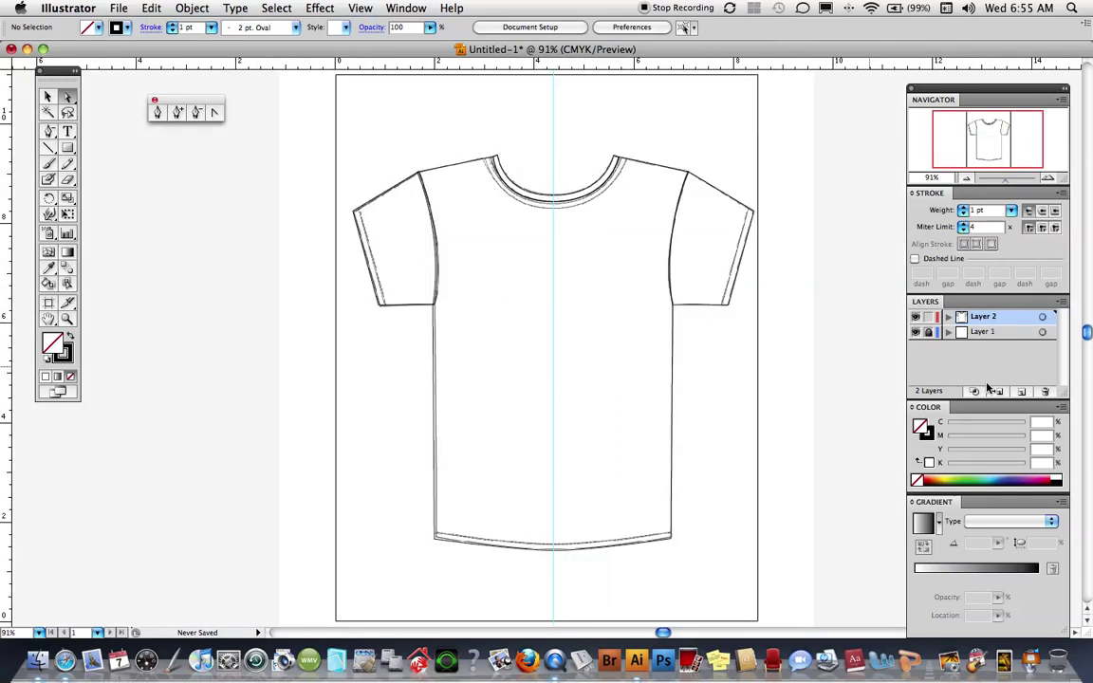
{"action": "left_click", "coordinate": [917, 333]}
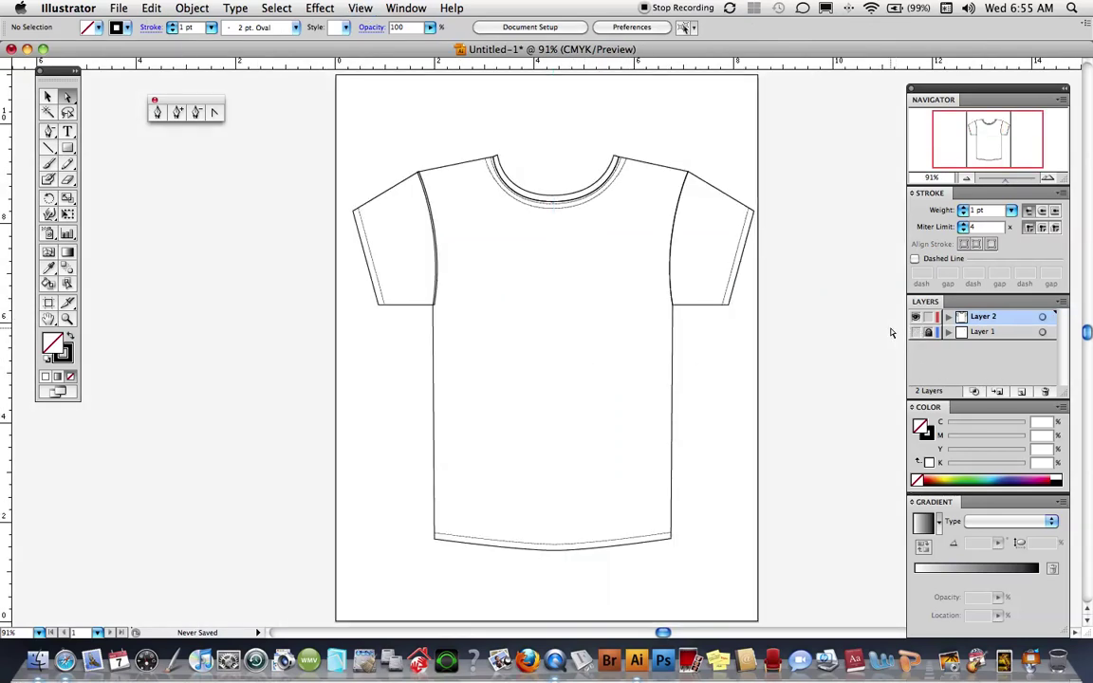
{"action": "left_click", "coordinate": [48, 97]}
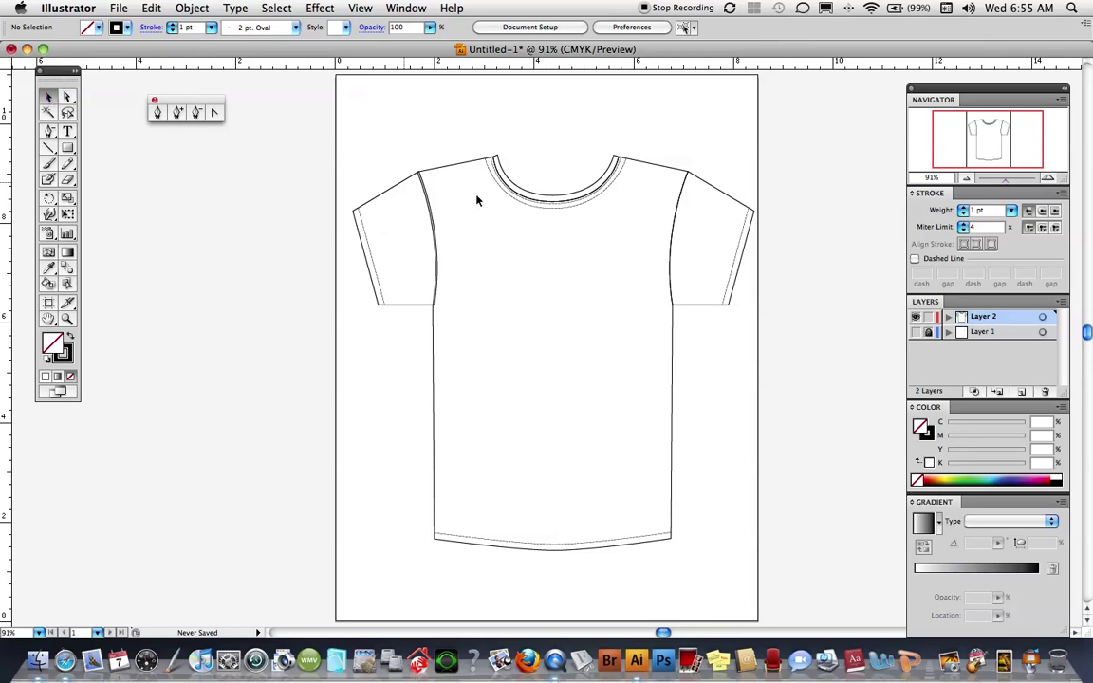
{"action": "left_click", "coordinate": [555, 199]}
{"action": "key", "text": "Up"}
{"action": "key", "text": "Up"}
{"action": "key", "text": "Up"}
{"action": "key", "text": "Up"}
{"action": "key", "text": "Up"}
{"action": "key", "text": "Up"}
{"action": "key", "text": "Up"}
{"action": "key", "text": "Up"}
{"action": "key", "text": "Up"}
{"action": "key", "text": "Up"}
{"action": "key", "text": "Up"}
{"action": "key", "text": "Up"}
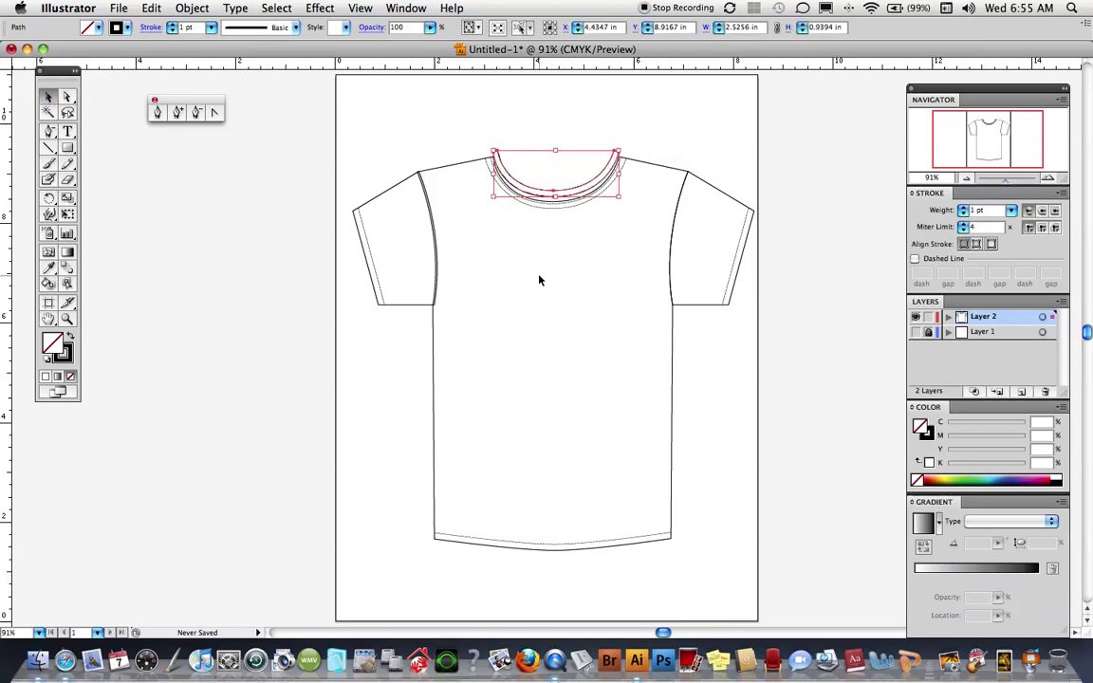
{"action": "left_click", "coordinate": [402, 229]}
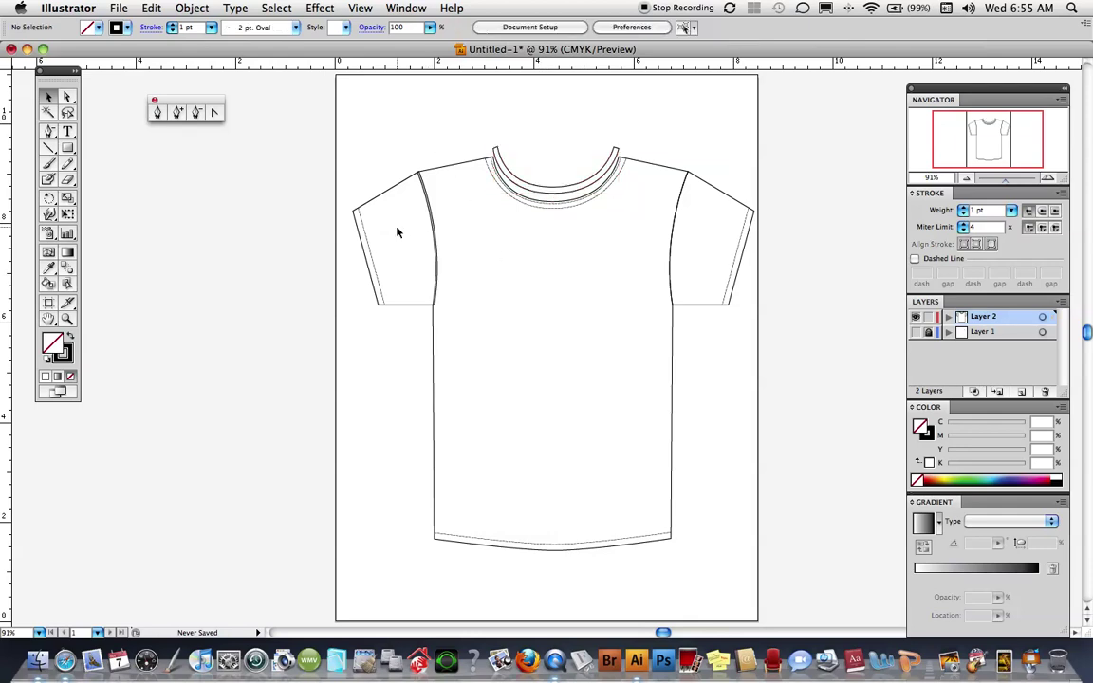
Step: Select the left sleeve with its stitch line and nudge it outward, away from the shirt body
{"action": "left_click", "coordinate": [362, 221]}
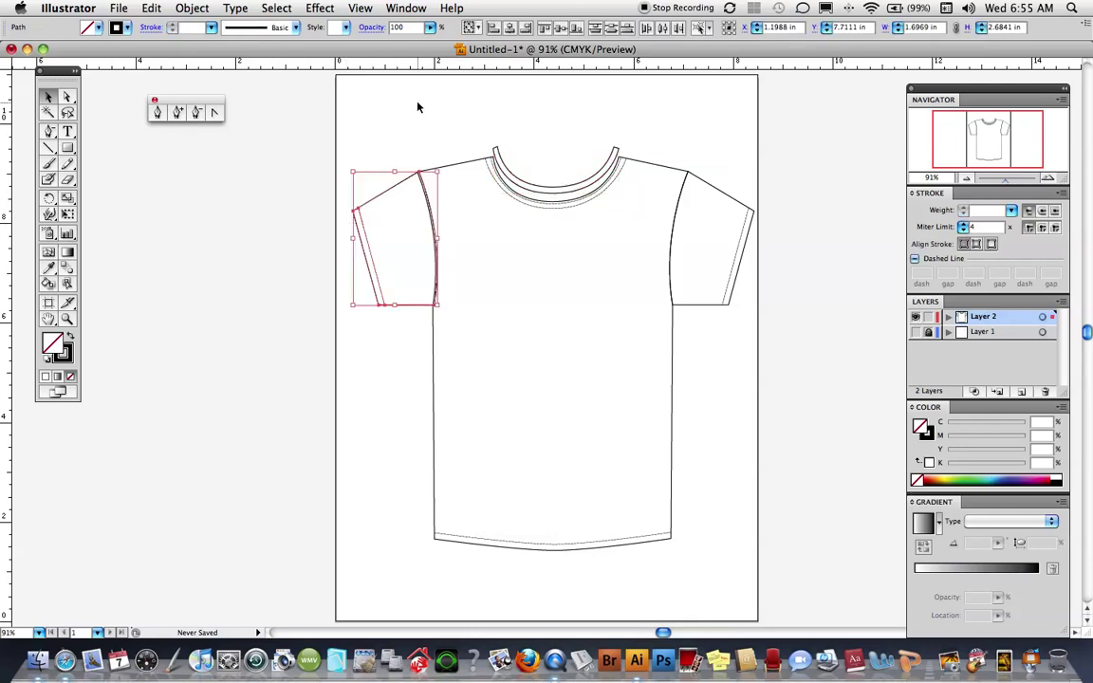
{"action": "key", "text": "Left"}
{"action": "key", "text": "Left"}
{"action": "key", "text": "Left"}
{"action": "key", "text": "Left"}
{"action": "key", "text": "Left"}
{"action": "key", "text": "Left"}
{"action": "key", "text": "Left"}
{"action": "key", "text": "Left"}
{"action": "key", "text": "Left"}
{"action": "key", "text": "Left"}
{"action": "key", "text": "Left"}
{"action": "key", "text": "Left"}
{"action": "key", "text": "Left"}
{"action": "key", "text": "Left"}
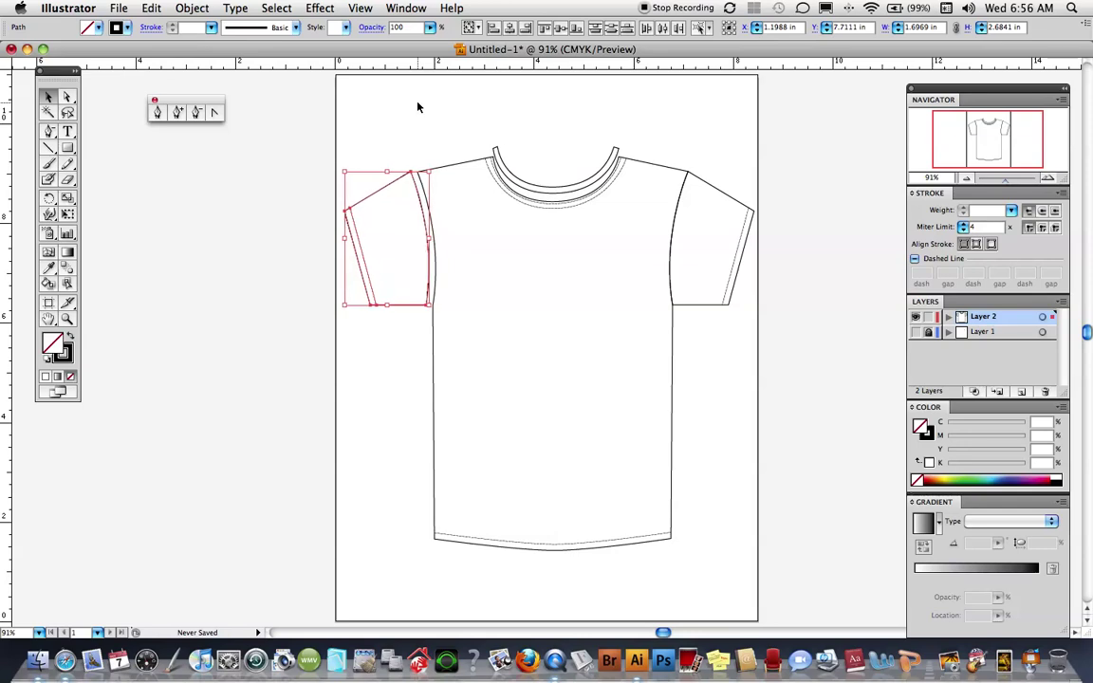
{"action": "left_click", "coordinate": [733, 190]}
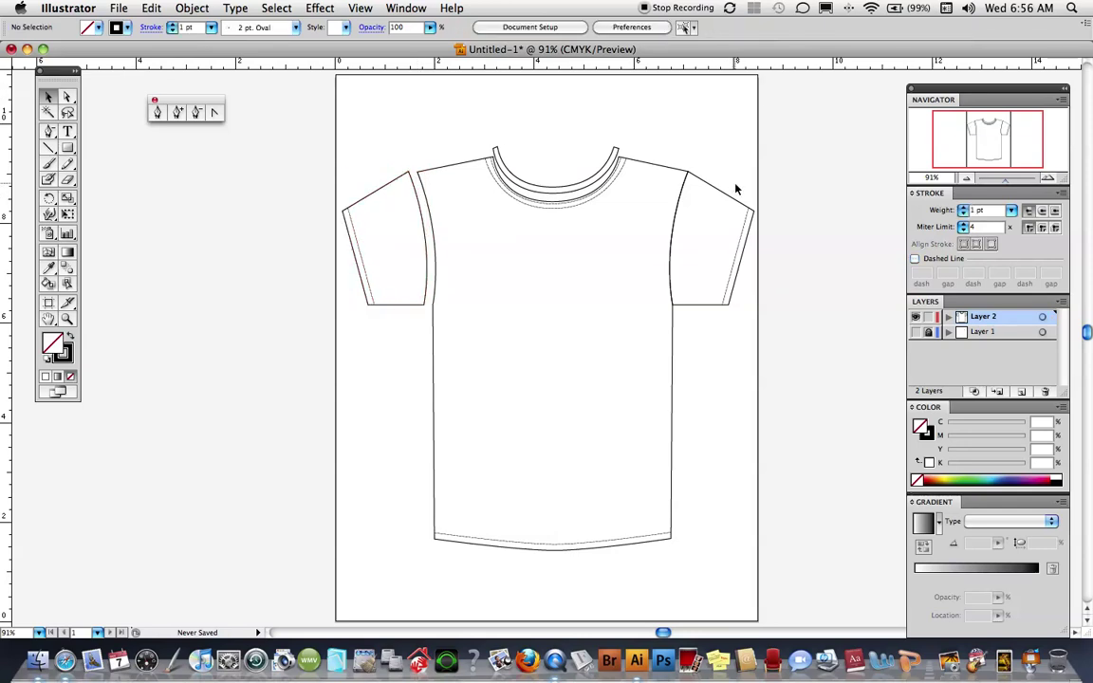
Step: Select the right sleeve with its stitch line and nudge it outward, away from the shirt body
{"action": "left_click", "coordinate": [755, 225]}
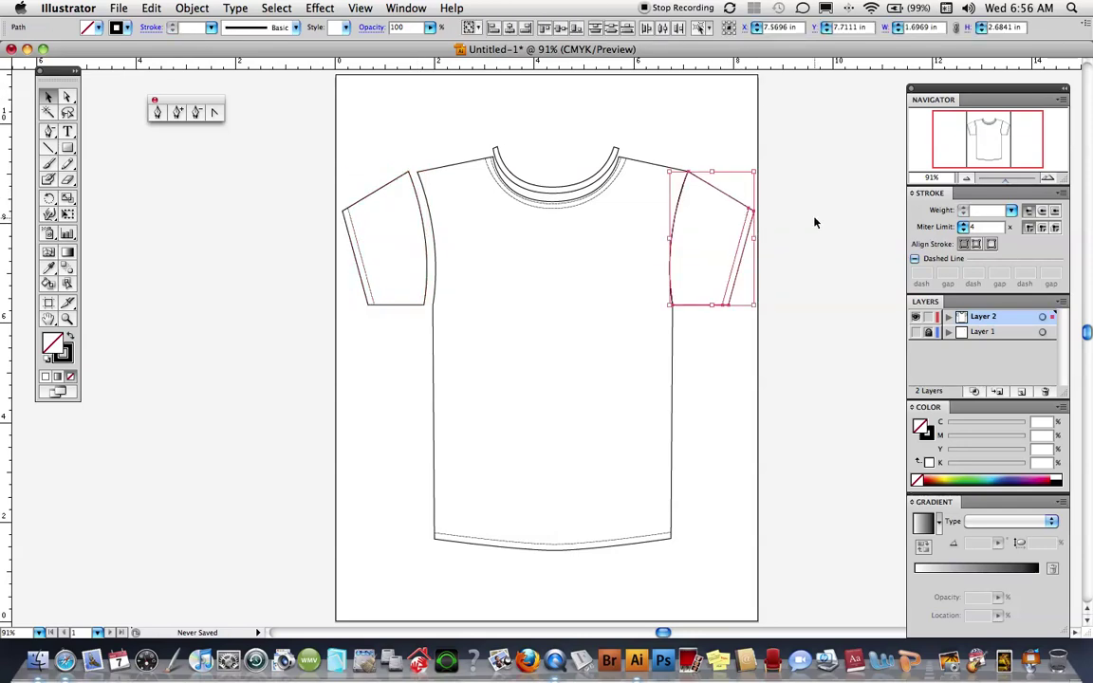
{"action": "key", "text": "Right"}
{"action": "key", "text": "Right"}
{"action": "key", "text": "Right"}
{"action": "key", "text": "Right"}
{"action": "key", "text": "Right"}
{"action": "key", "text": "Right"}
{"action": "key", "text": "Right"}
{"action": "key", "text": "Right"}
{"action": "key", "text": "Right"}
{"action": "key", "text": "Right"}
{"action": "key", "text": "Right"}
{"action": "key", "text": "Right"}
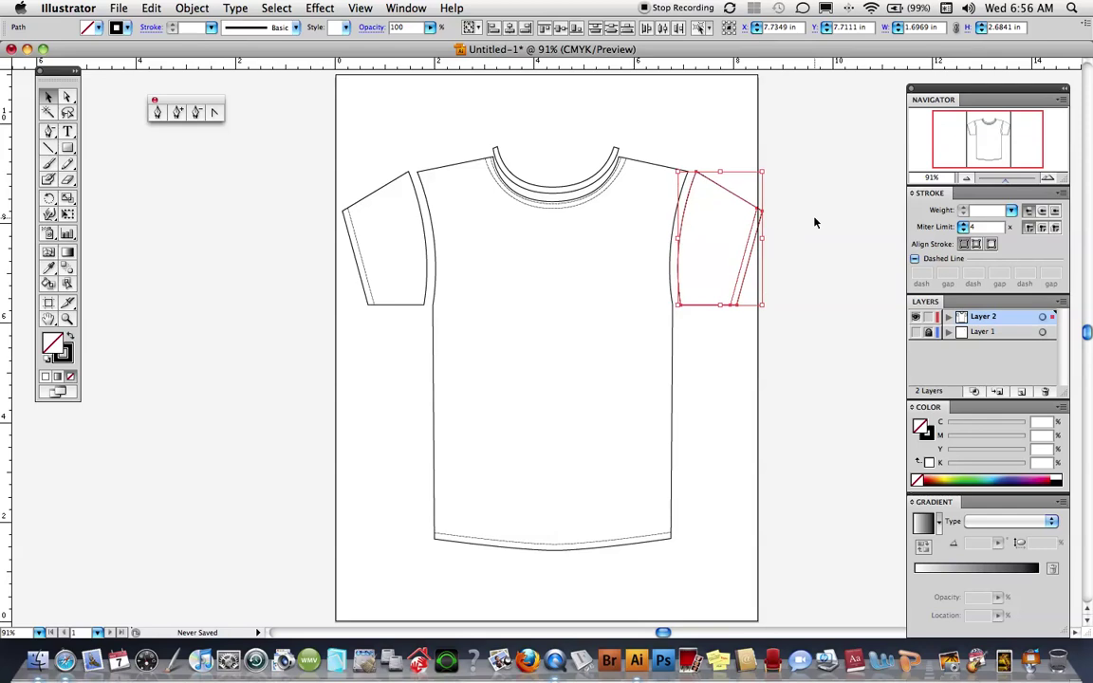
{"action": "left_click", "coordinate": [847, 176]}
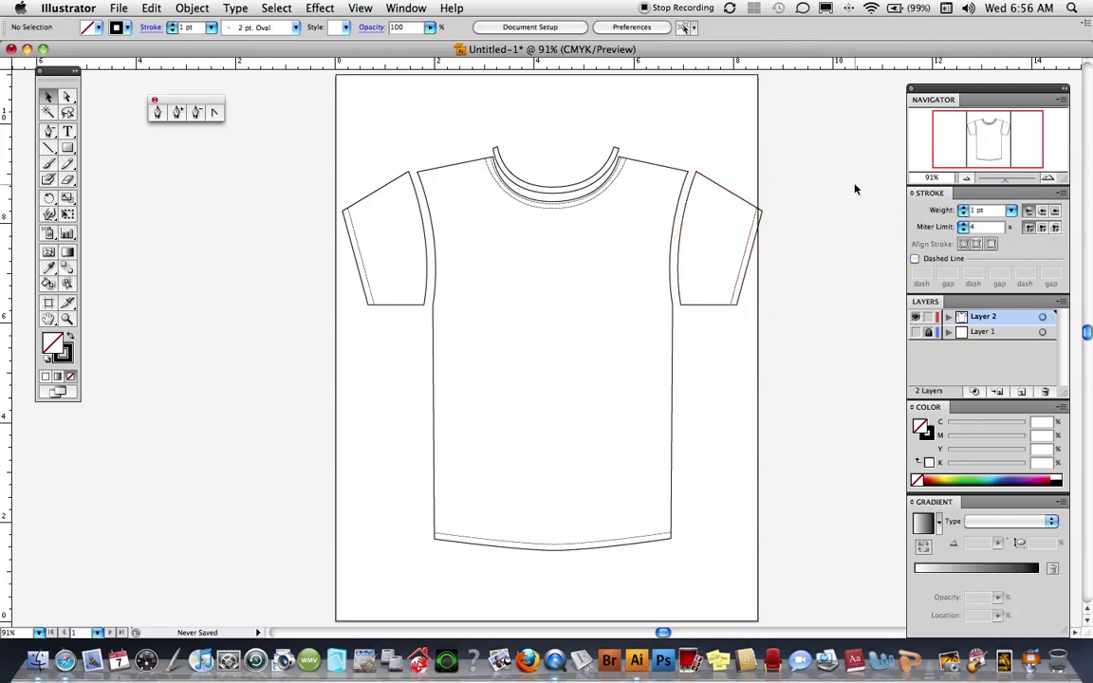